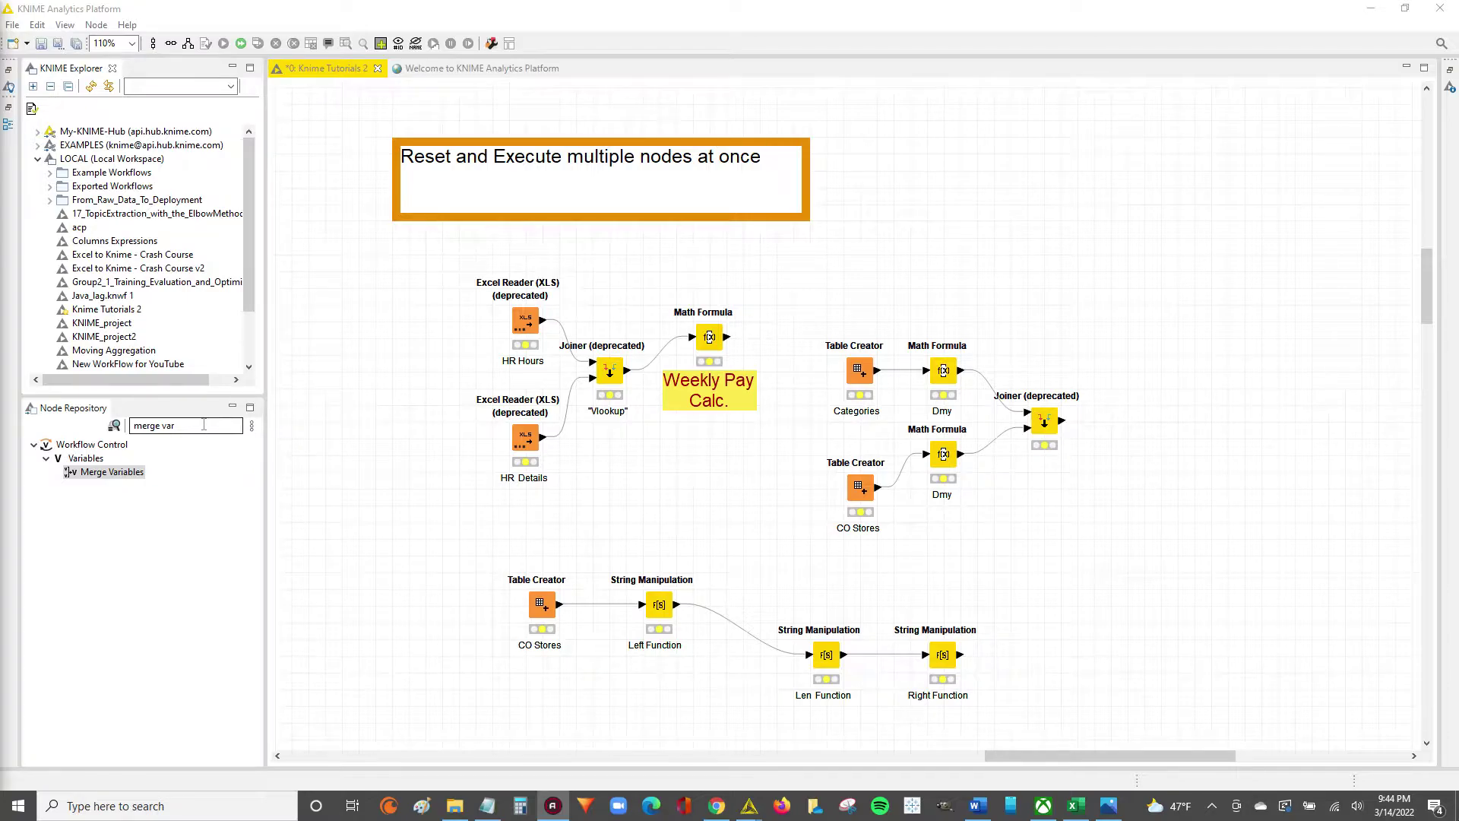
- Clear the 'merge var' filter from the Node Repository search box
{"action": "left_click", "coordinate": [204, 424]}
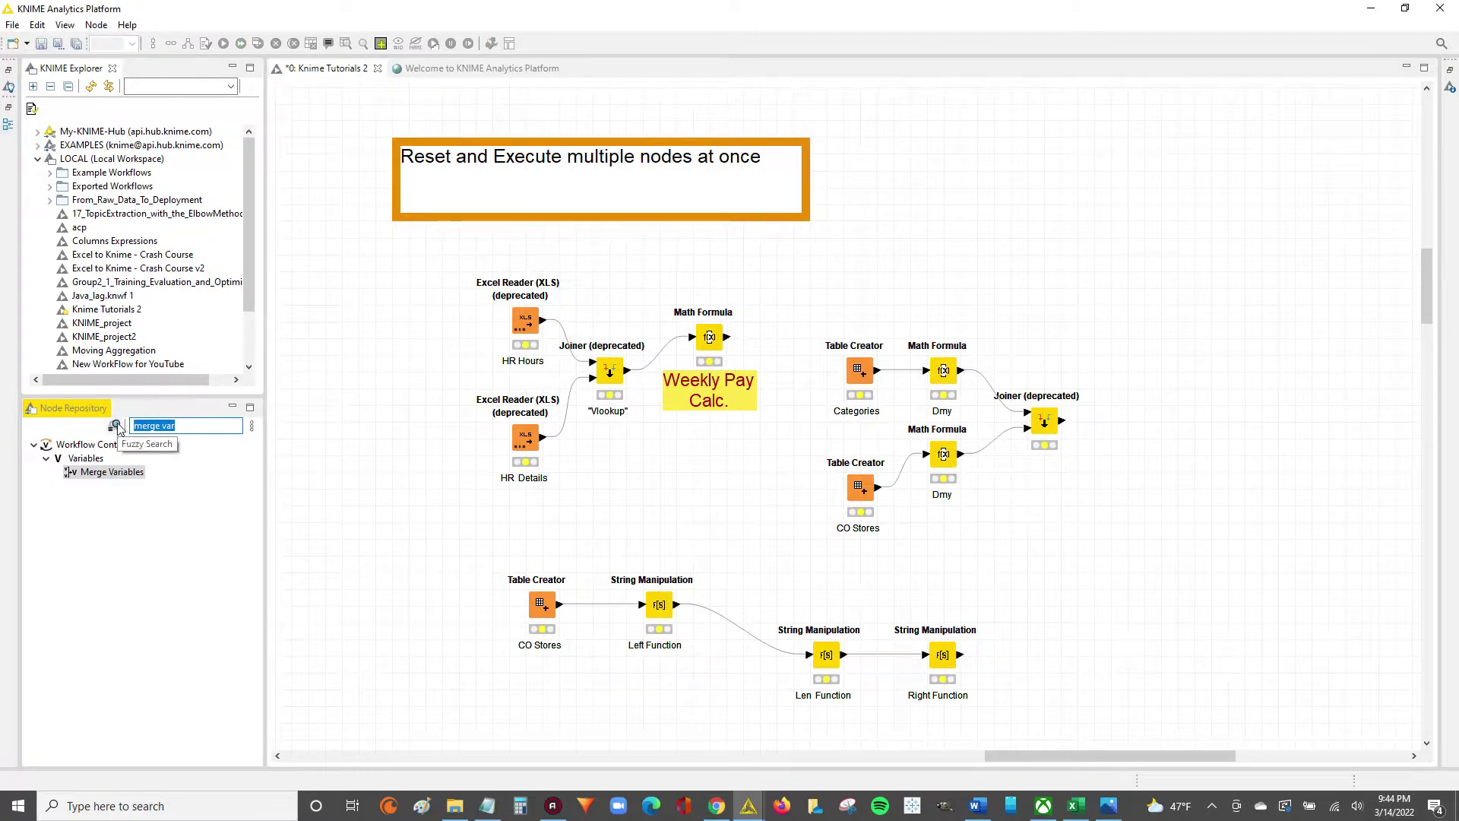
{"action": "key", "text": "BackSpace"}
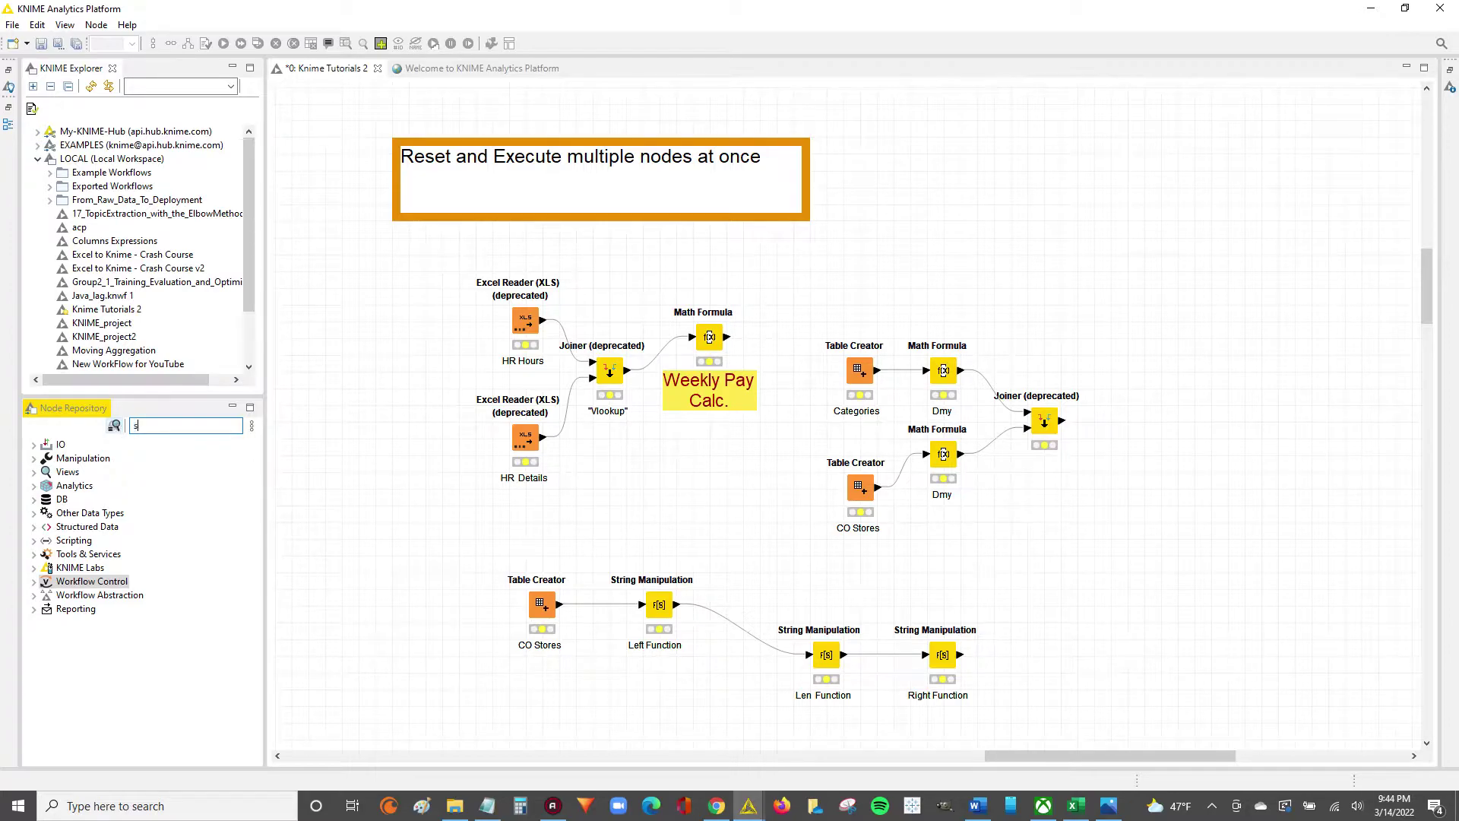
- Search 'string inp' and place a String Input node at the workflow's left
{"action": "type", "text": "tring"}
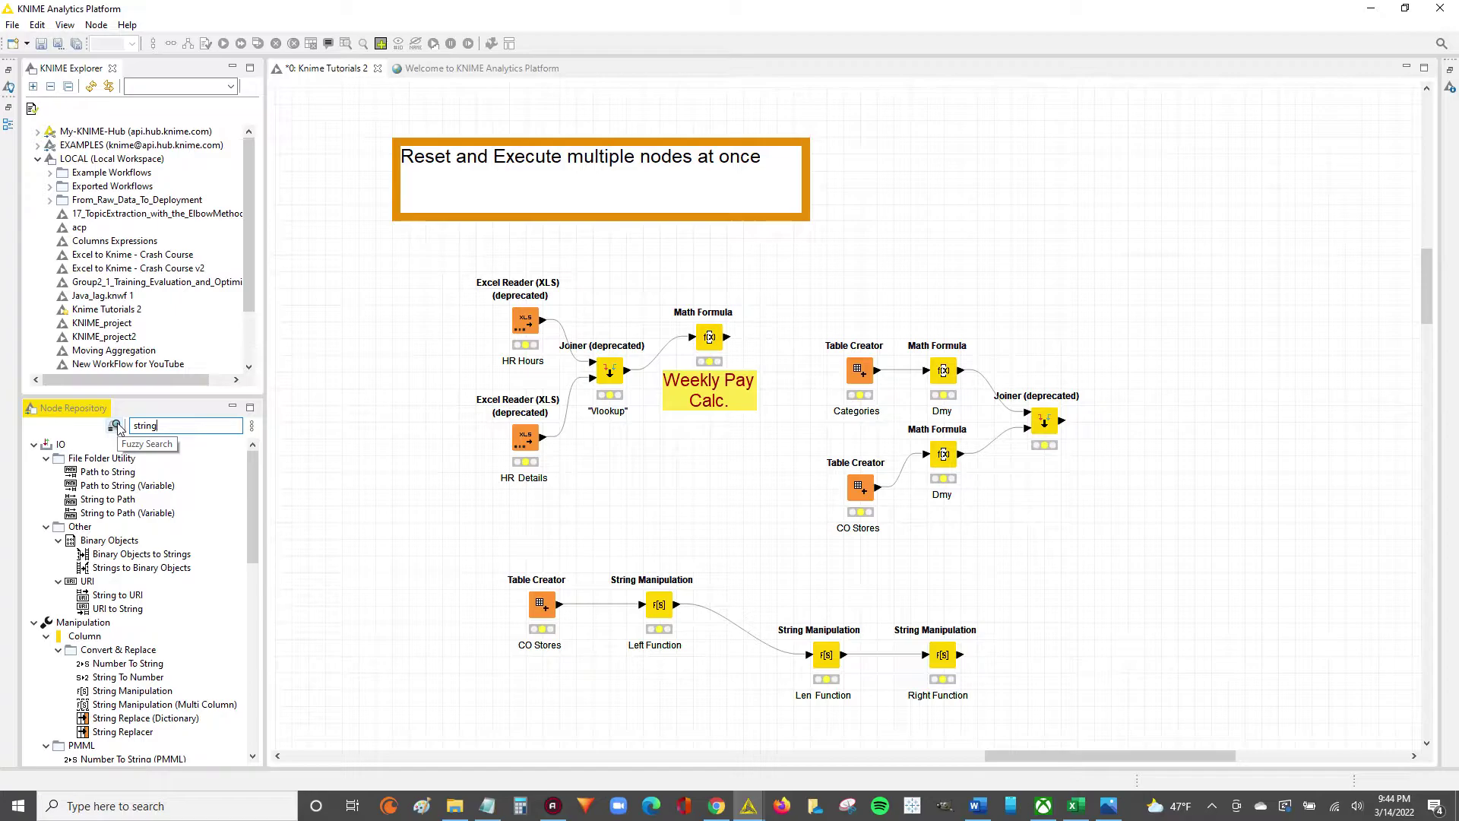
{"action": "left_click", "coordinate": [196, 424]}
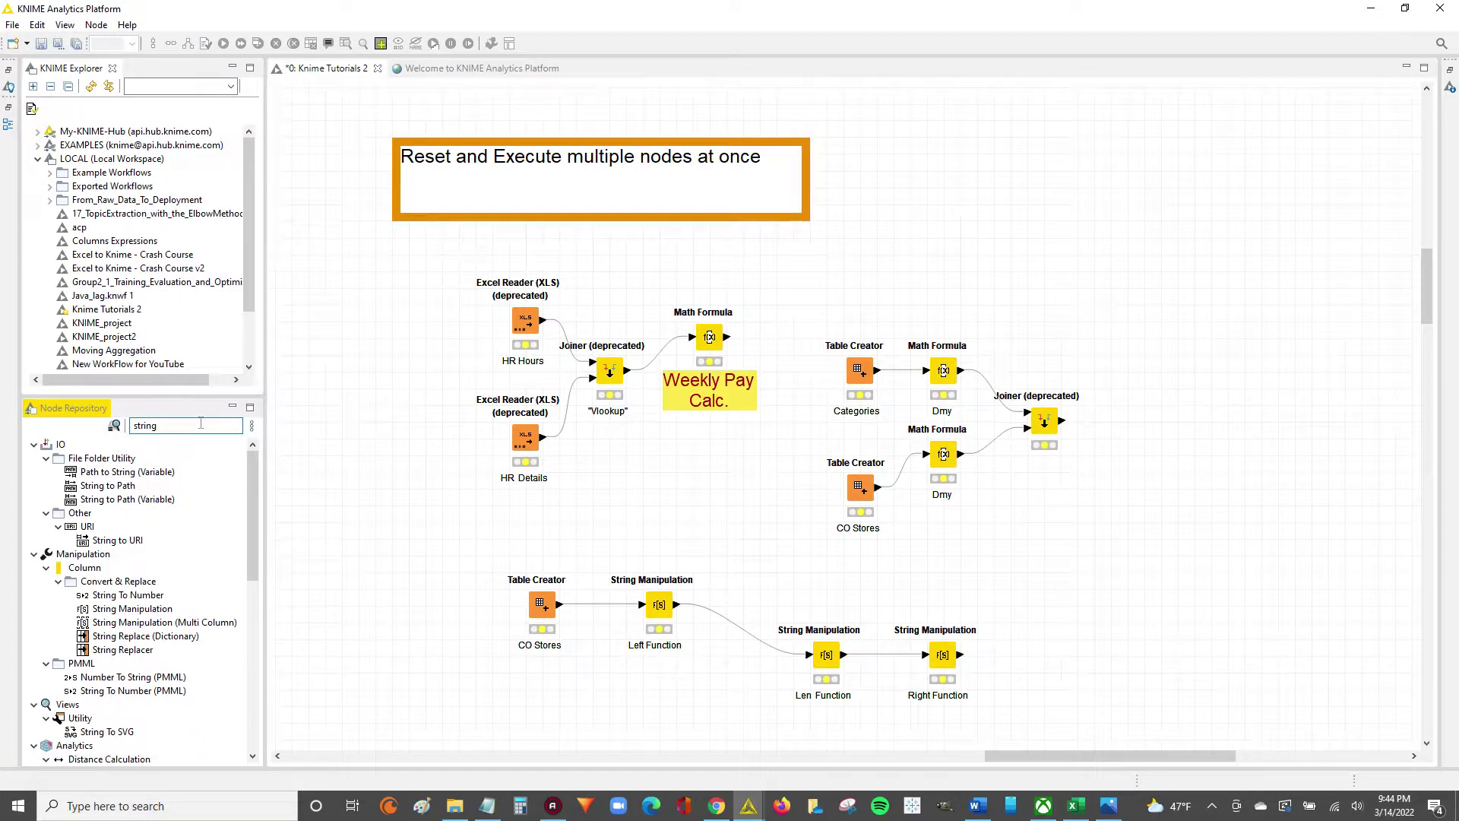
{"action": "type", "text": "in"}
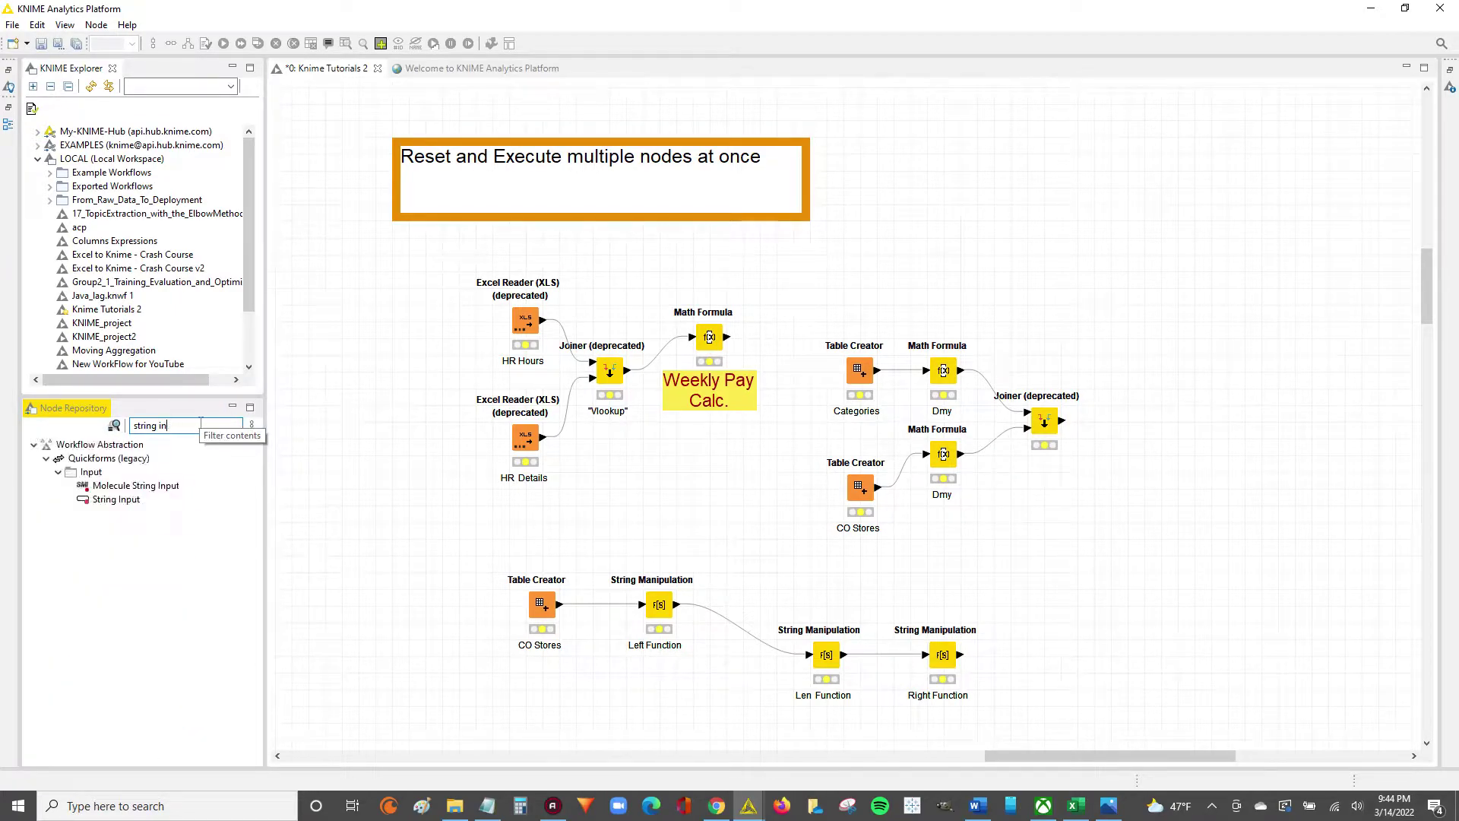
{"action": "type", "text": "p"}
{"action": "left_click", "coordinate": [86, 500]}
{"action": "left_click_drag", "start_coordinate": [105, 505], "coordinate": [367, 454]}
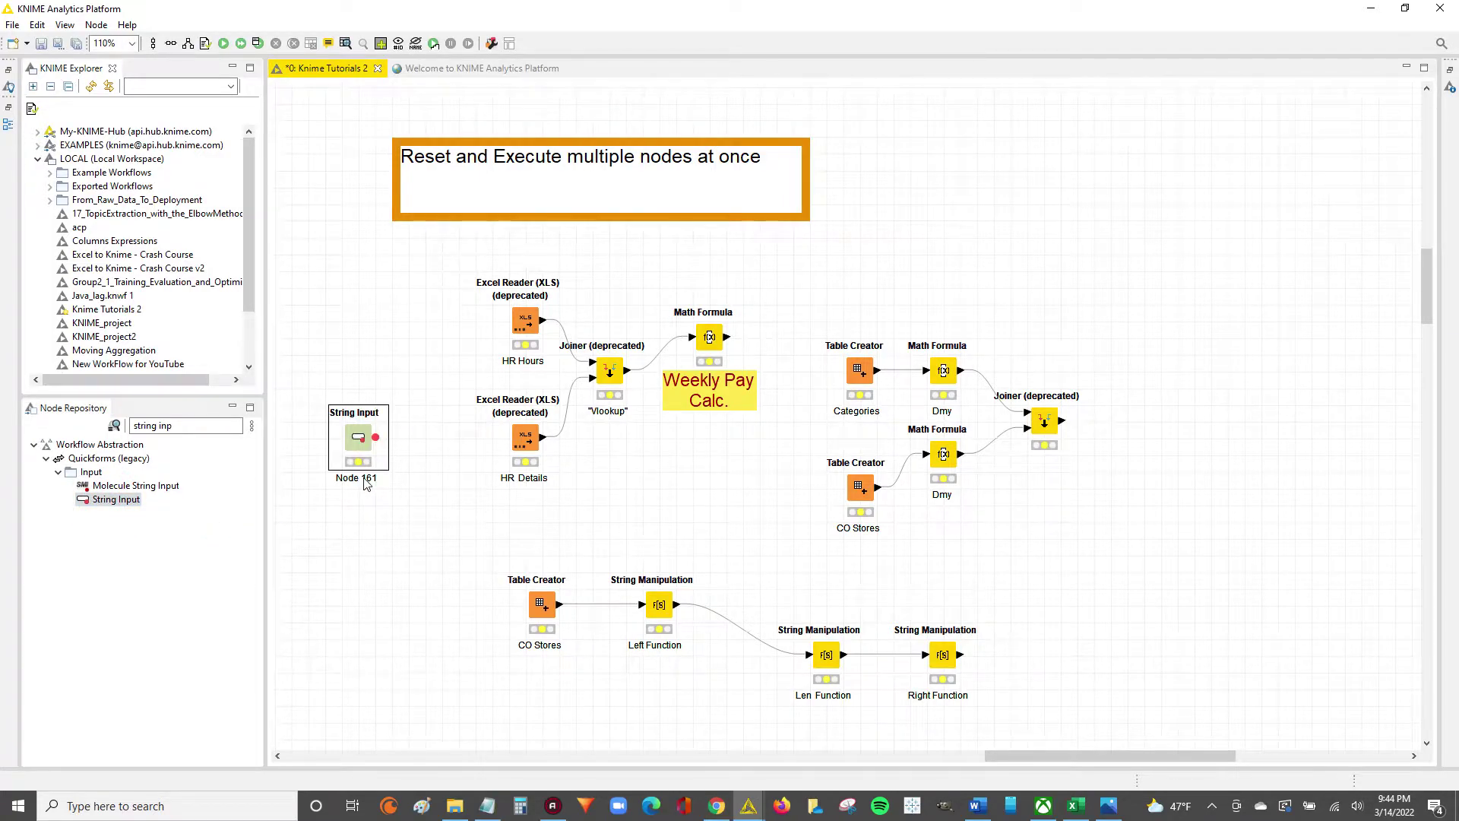
- Label the new node 'Start' and give the label a larger font size
{"action": "left_click", "coordinate": [366, 478]}
{"action": "type", "text": "Start"}
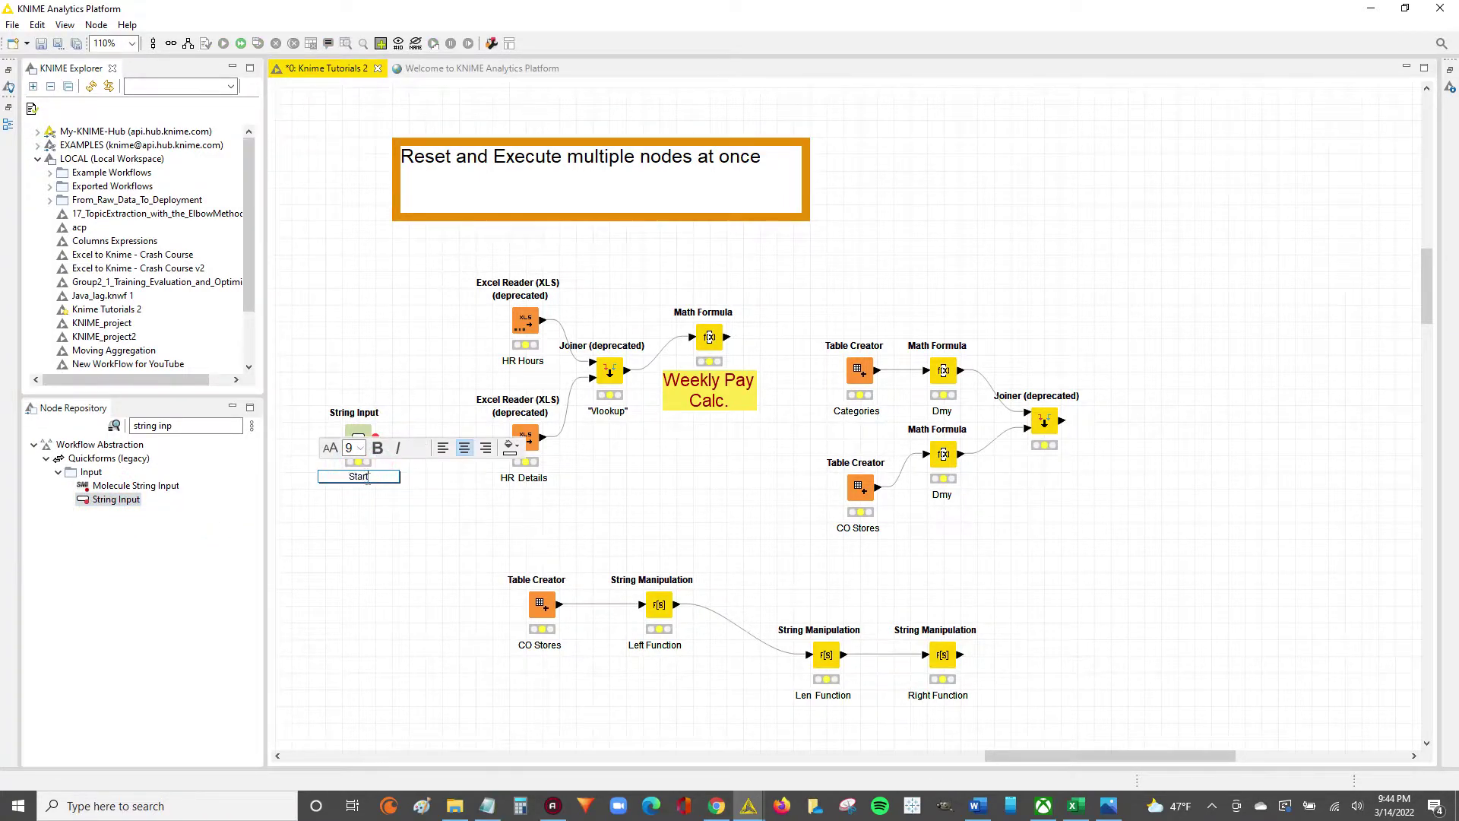
{"action": "double_click", "coordinate": [374, 477]}
{"action": "left_click", "coordinate": [360, 448]}
{"action": "left_click", "coordinate": [367, 559]}
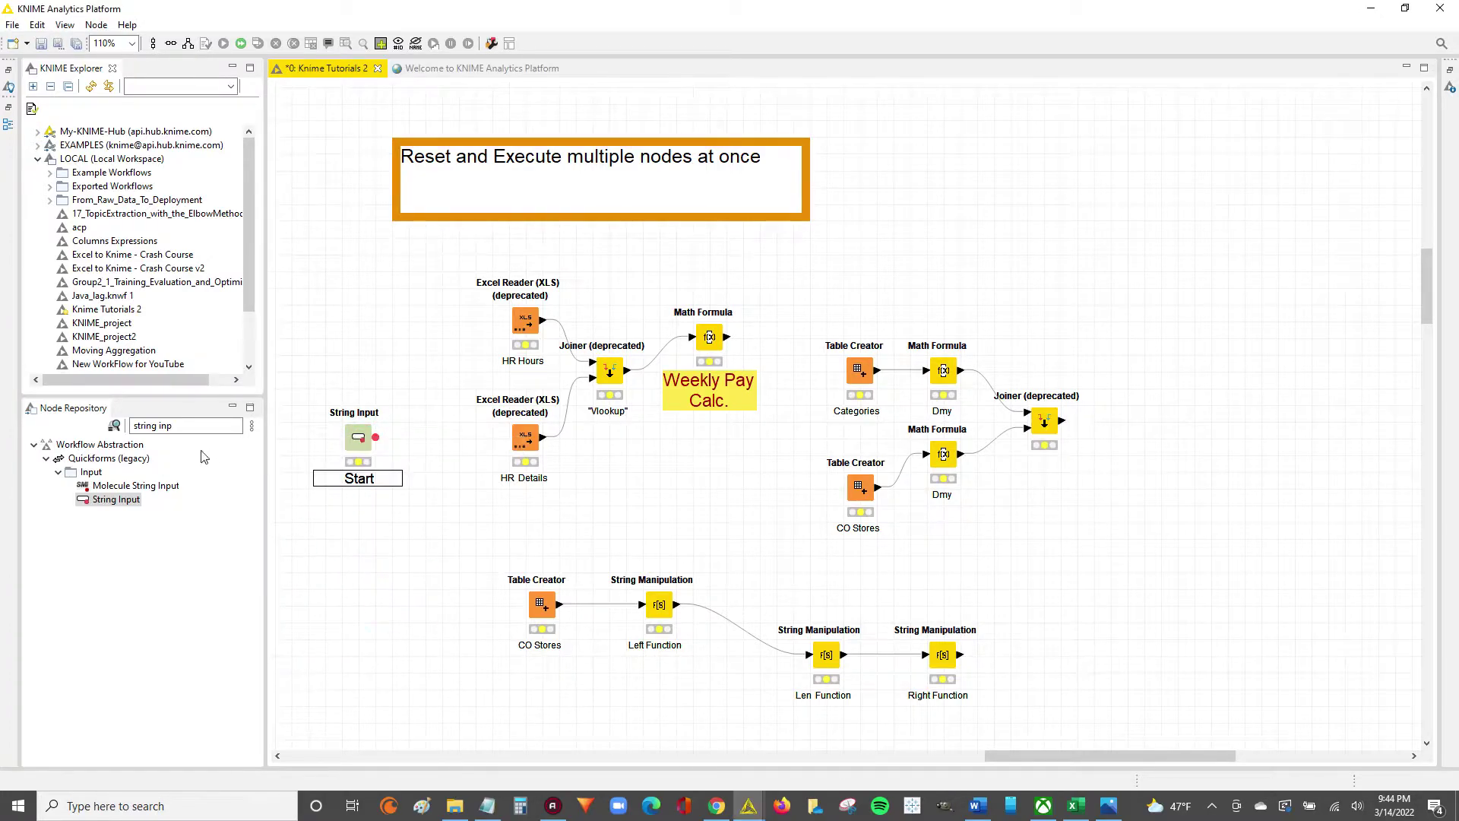
{"action": "left_click", "coordinate": [83, 428]}
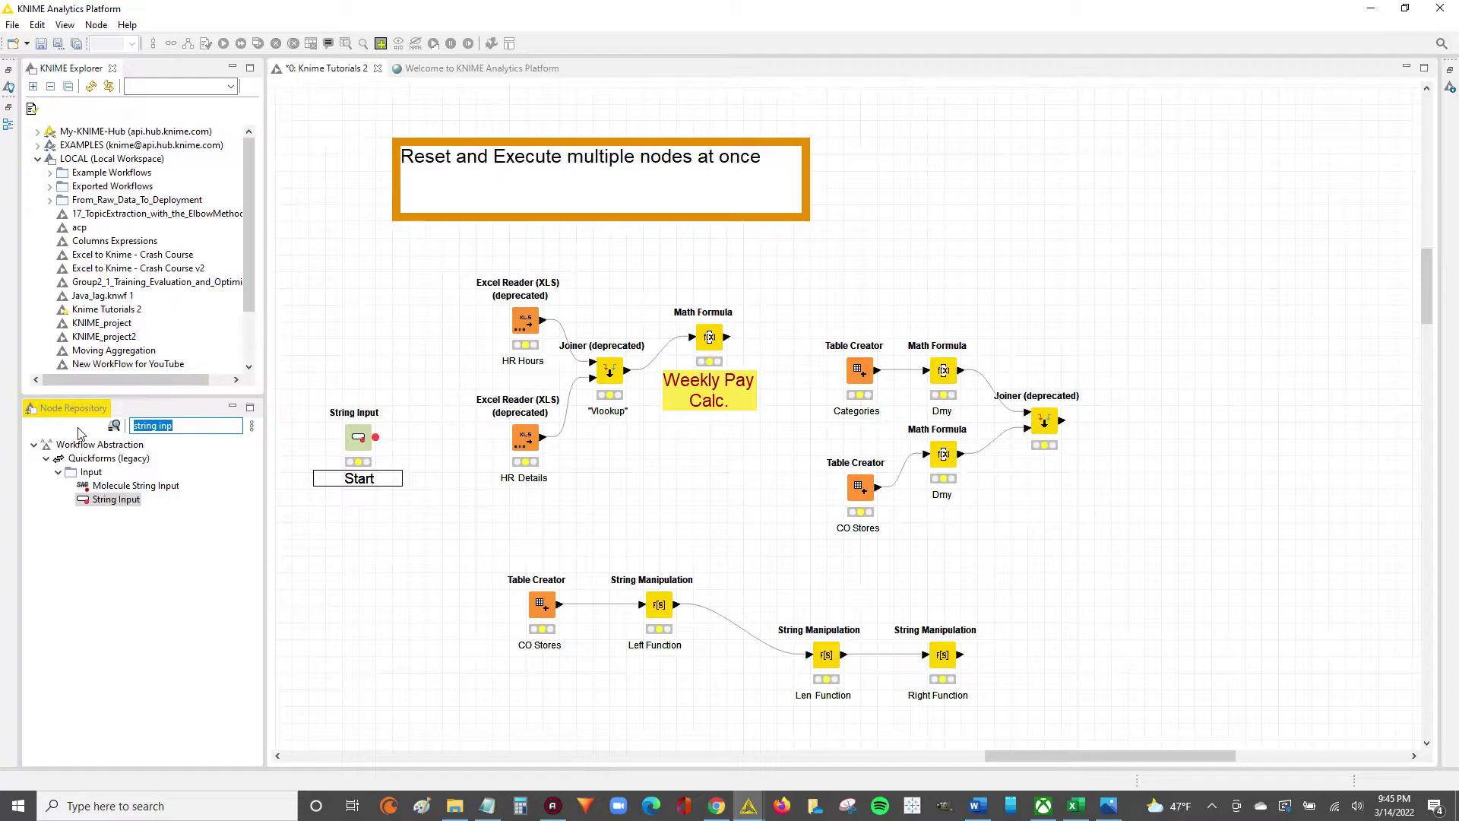
- Search 'merge ve' and place a Merge Variables node at the workflow's right
{"action": "type", "text": "merge ve"}
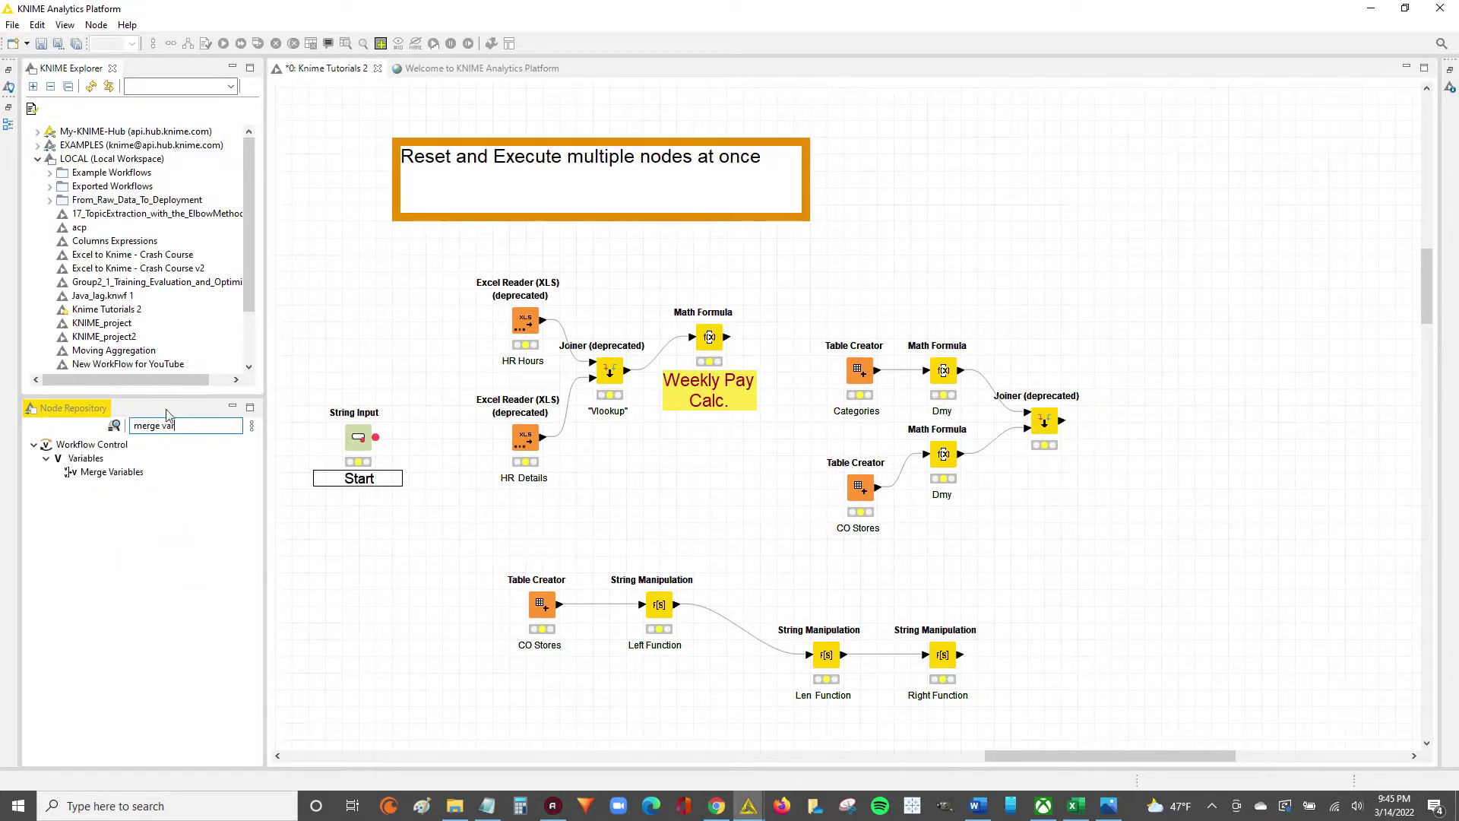
{"action": "left_click", "coordinate": [104, 477]}
{"action": "left_click_drag", "start_coordinate": [104, 477], "coordinate": [1153, 498]}
- Label the Merge Variables node 'End' with font size 13
{"action": "left_click", "coordinate": [1158, 532]}
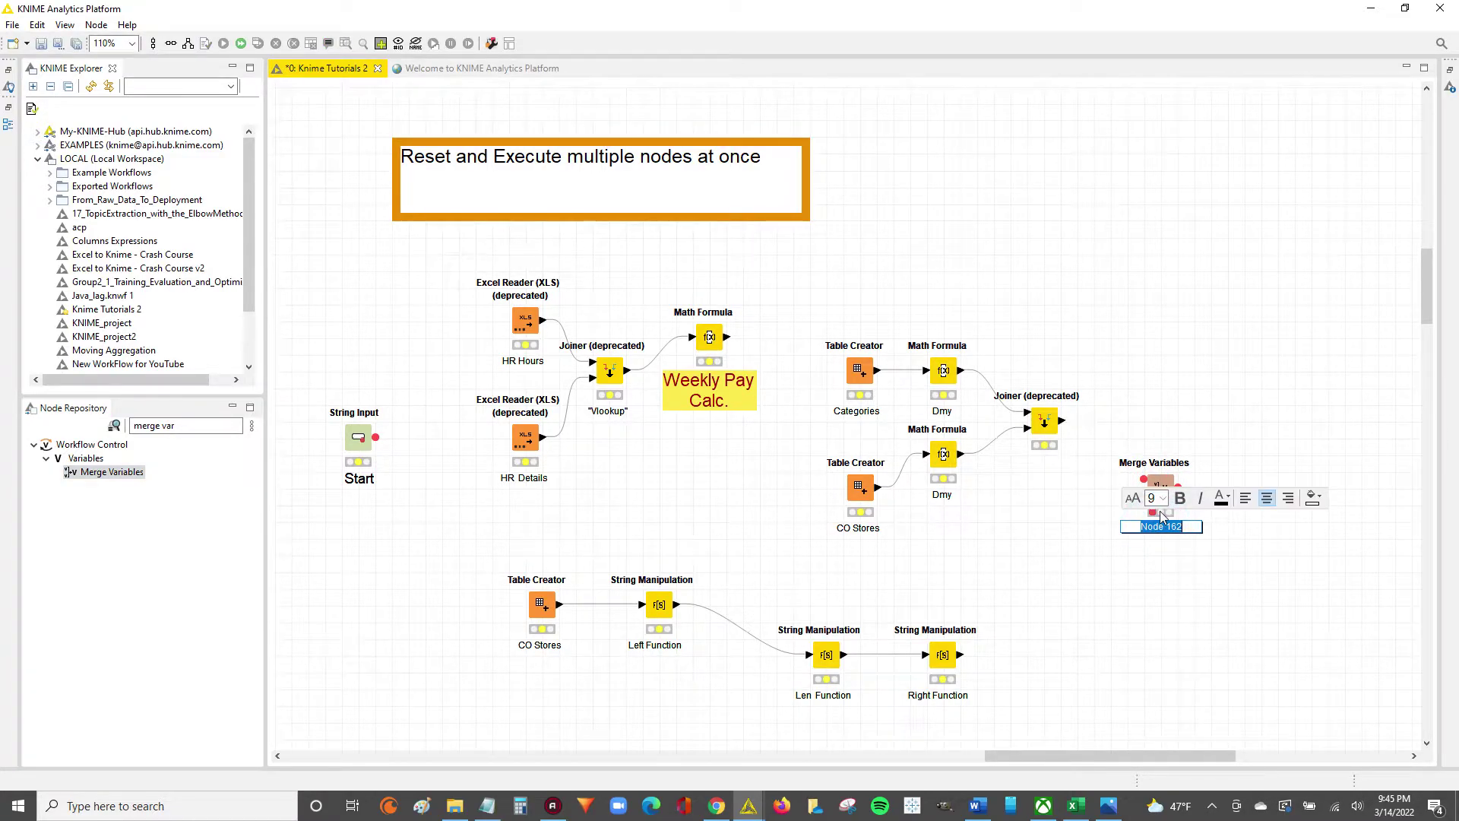
{"action": "type", "text": "End"}
{"action": "key", "text": "ctrl+a"}
{"action": "left_click", "coordinate": [1163, 498]}
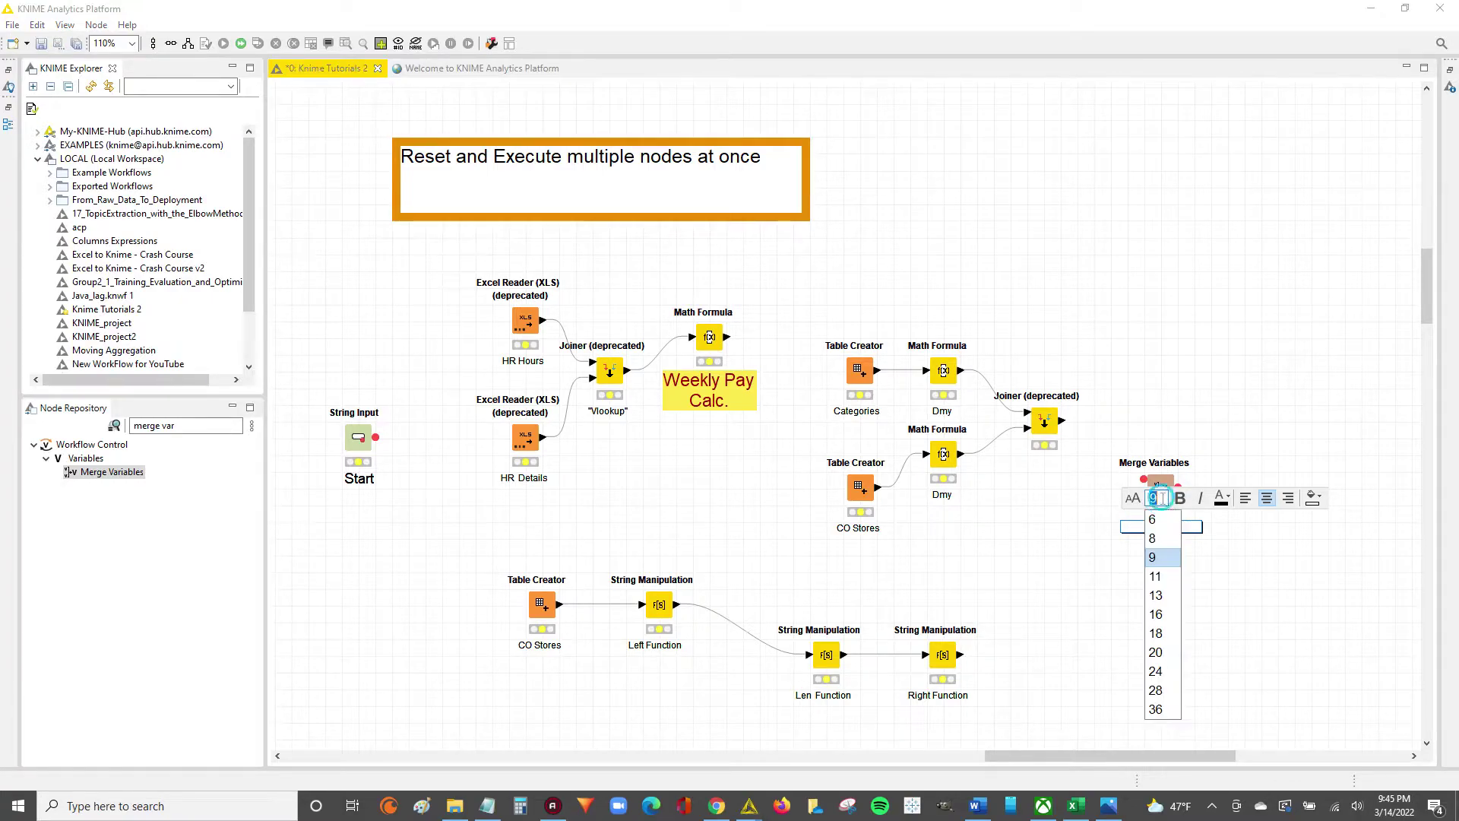
{"action": "left_click", "coordinate": [1164, 592]}
{"action": "left_click", "coordinate": [1181, 616]}
- Move the End node slightly lower and the Start node further down
{"action": "left_click_drag", "start_coordinate": [1163, 495], "coordinate": [1179, 546]}
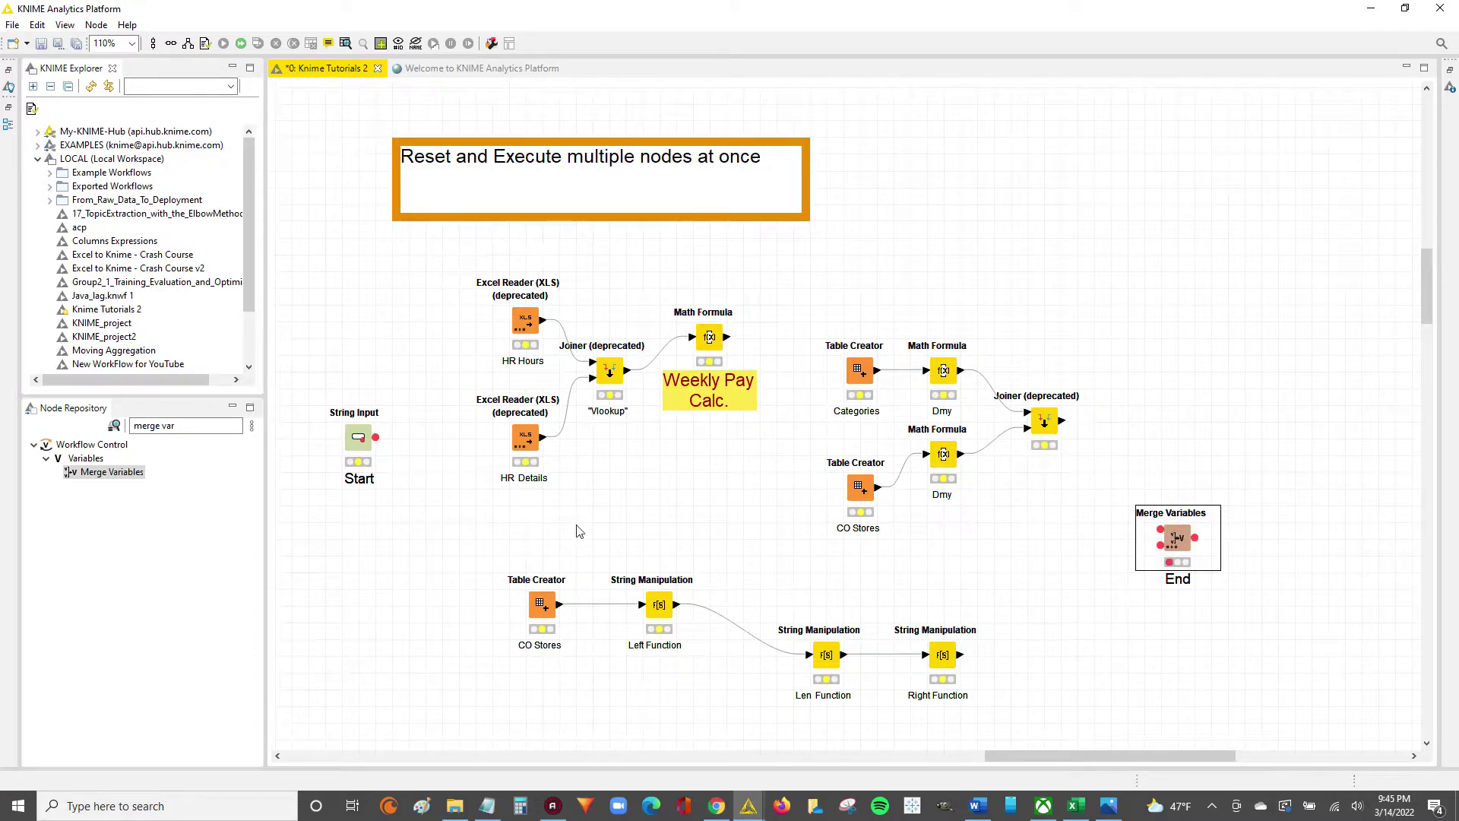
{"action": "left_click_drag", "start_coordinate": [362, 436], "coordinate": [364, 520]}
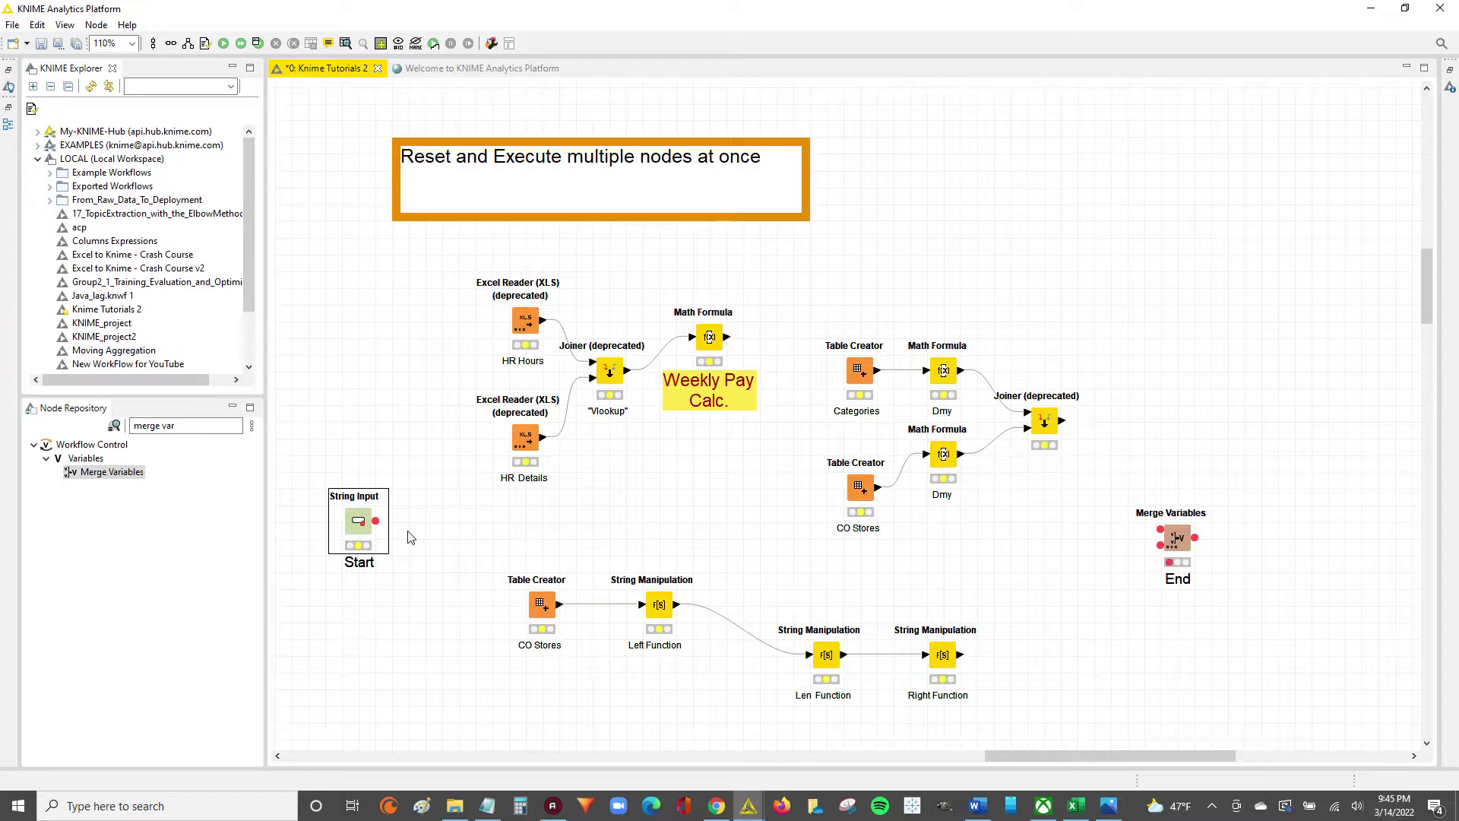
{"action": "left_click_drag", "start_coordinate": [354, 525], "coordinate": [371, 525]}
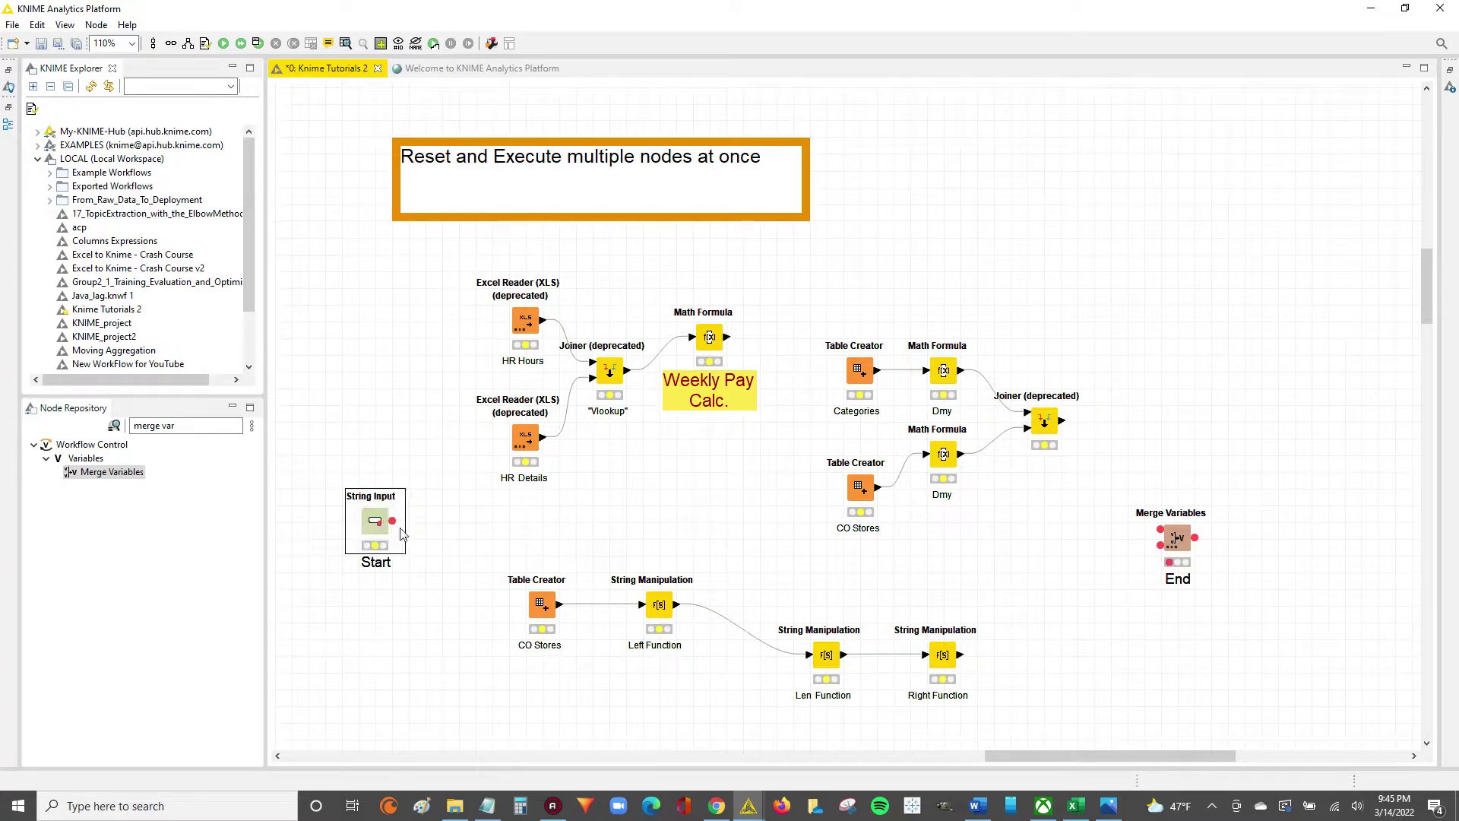
{"action": "left_click", "coordinate": [428, 541]}
{"action": "left_click", "coordinate": [375, 524]}
{"action": "left_click_drag", "start_coordinate": [484, 287], "coordinate": [795, 444]}
{"action": "left_click", "coordinate": [742, 462]}
{"action": "left_click", "coordinate": [612, 374]}
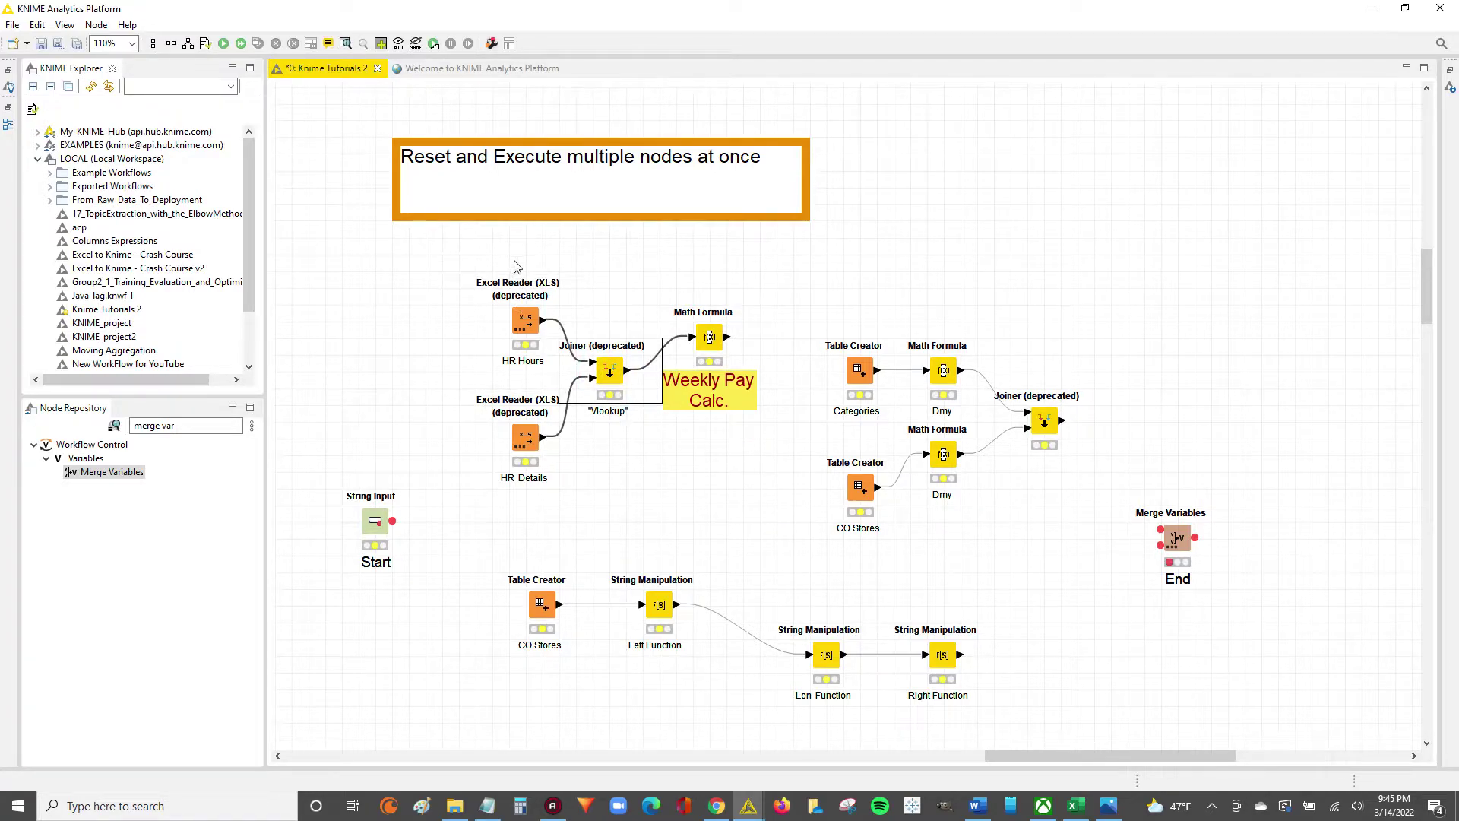
{"action": "left_click_drag", "start_coordinate": [513, 260], "coordinate": [528, 477]}
{"action": "left_click", "coordinate": [611, 372]}
{"action": "left_click", "coordinate": [710, 335]}
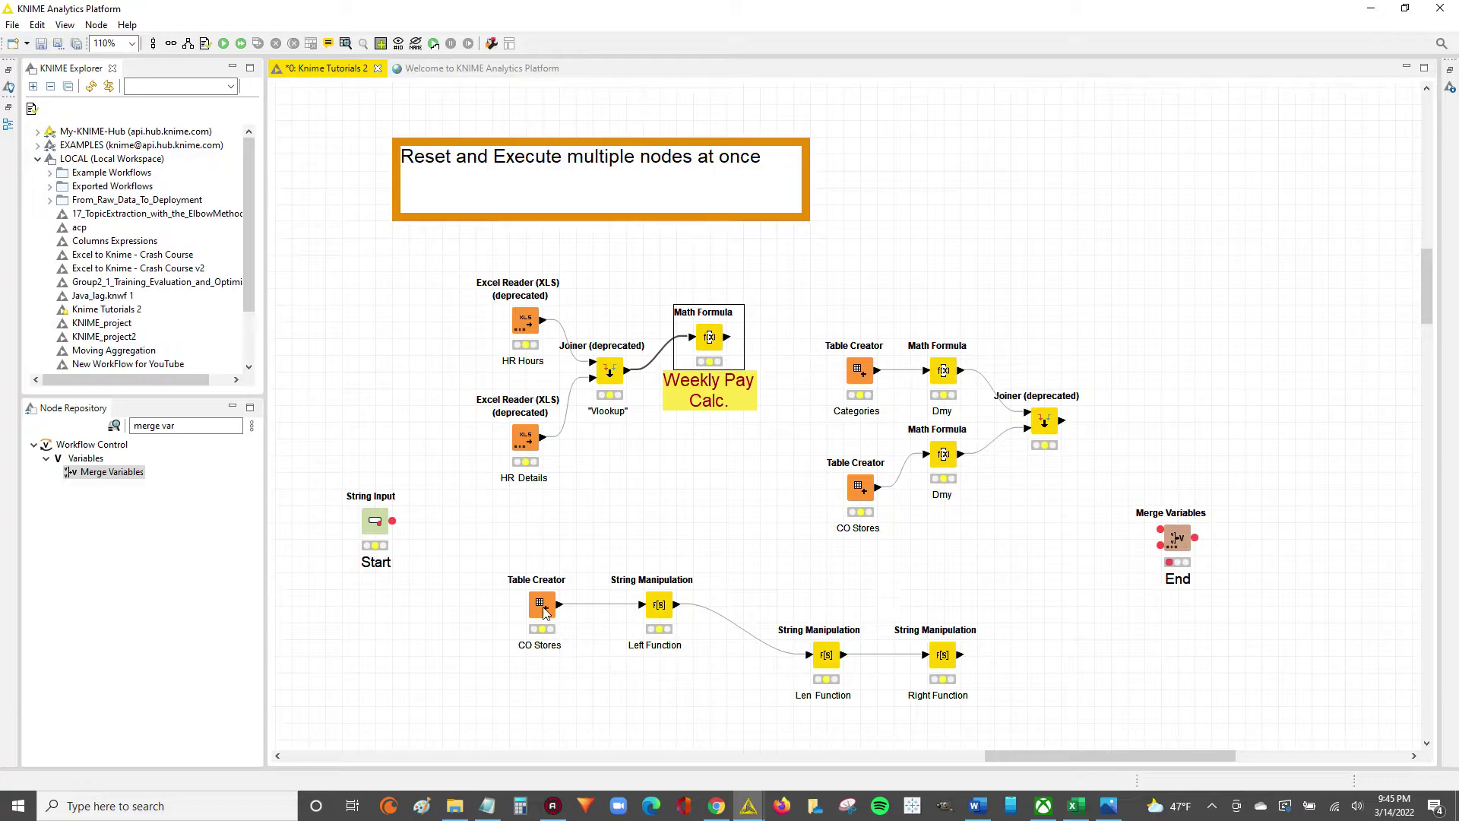
{"action": "left_click", "coordinate": [942, 654]}
{"action": "right_click", "coordinate": [939, 657]}
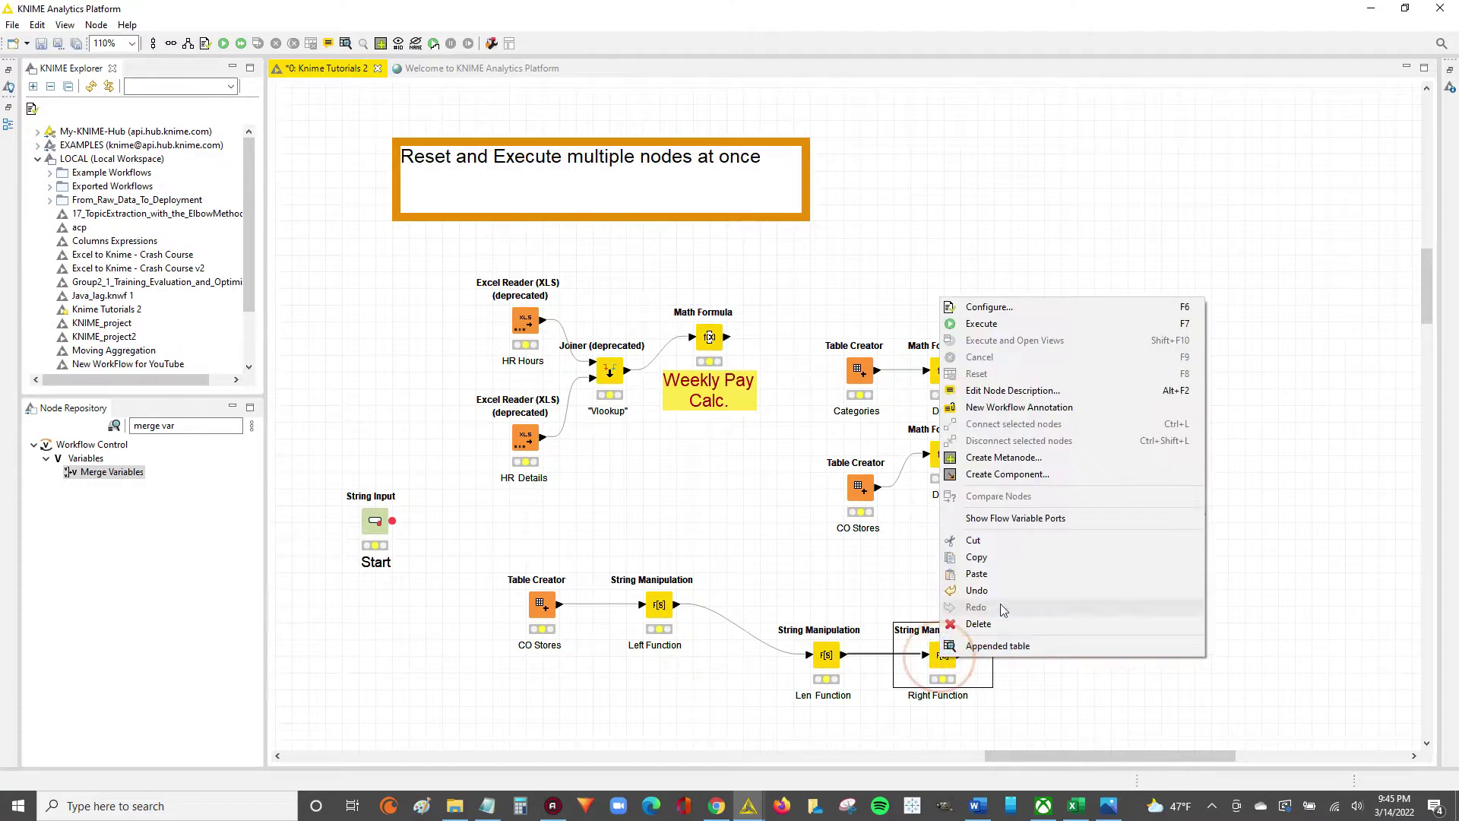
{"action": "left_click", "coordinate": [987, 323]}
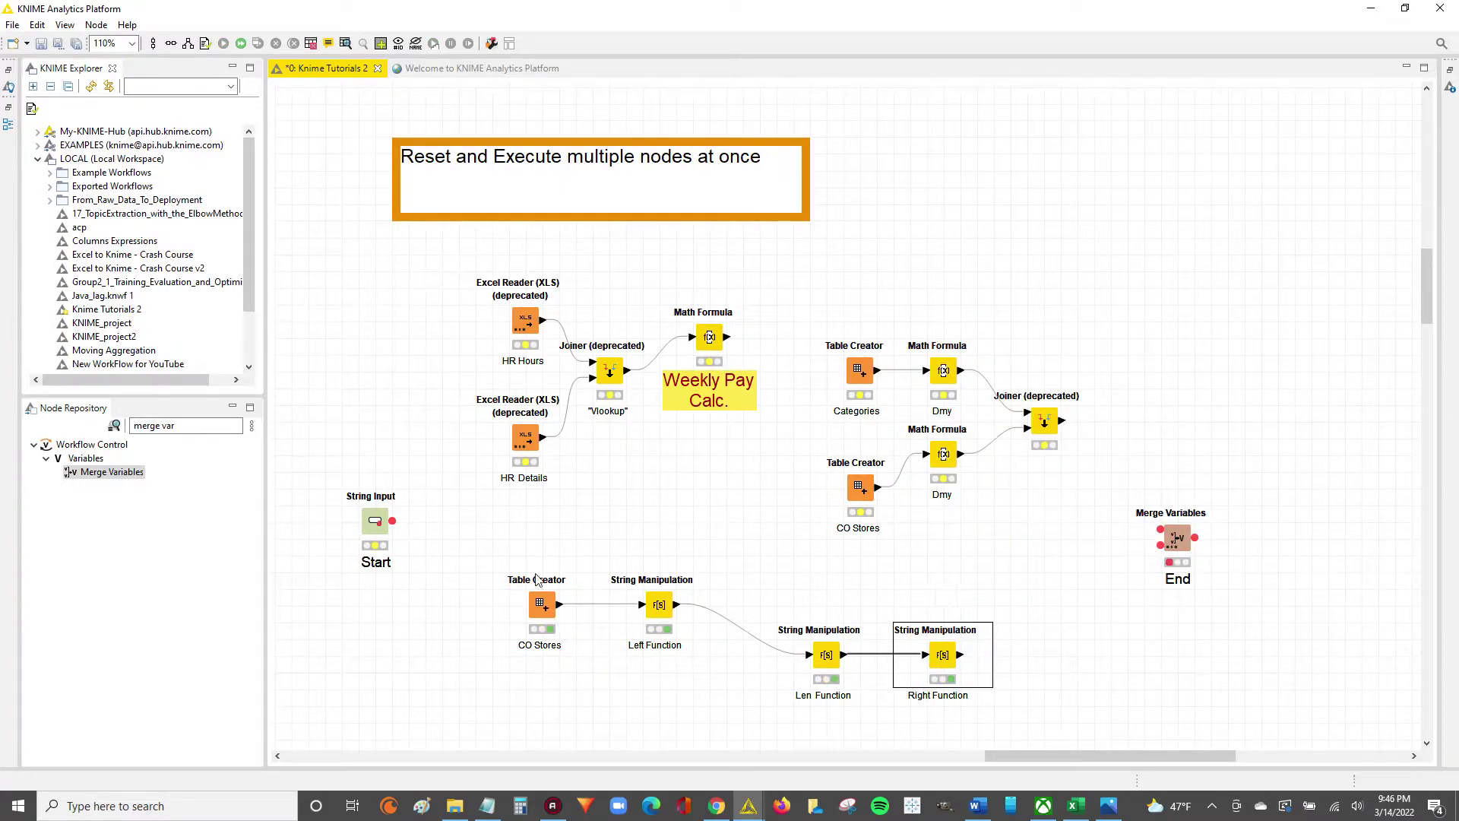
{"action": "left_click_drag", "start_coordinate": [526, 566], "coordinate": [860, 685]}
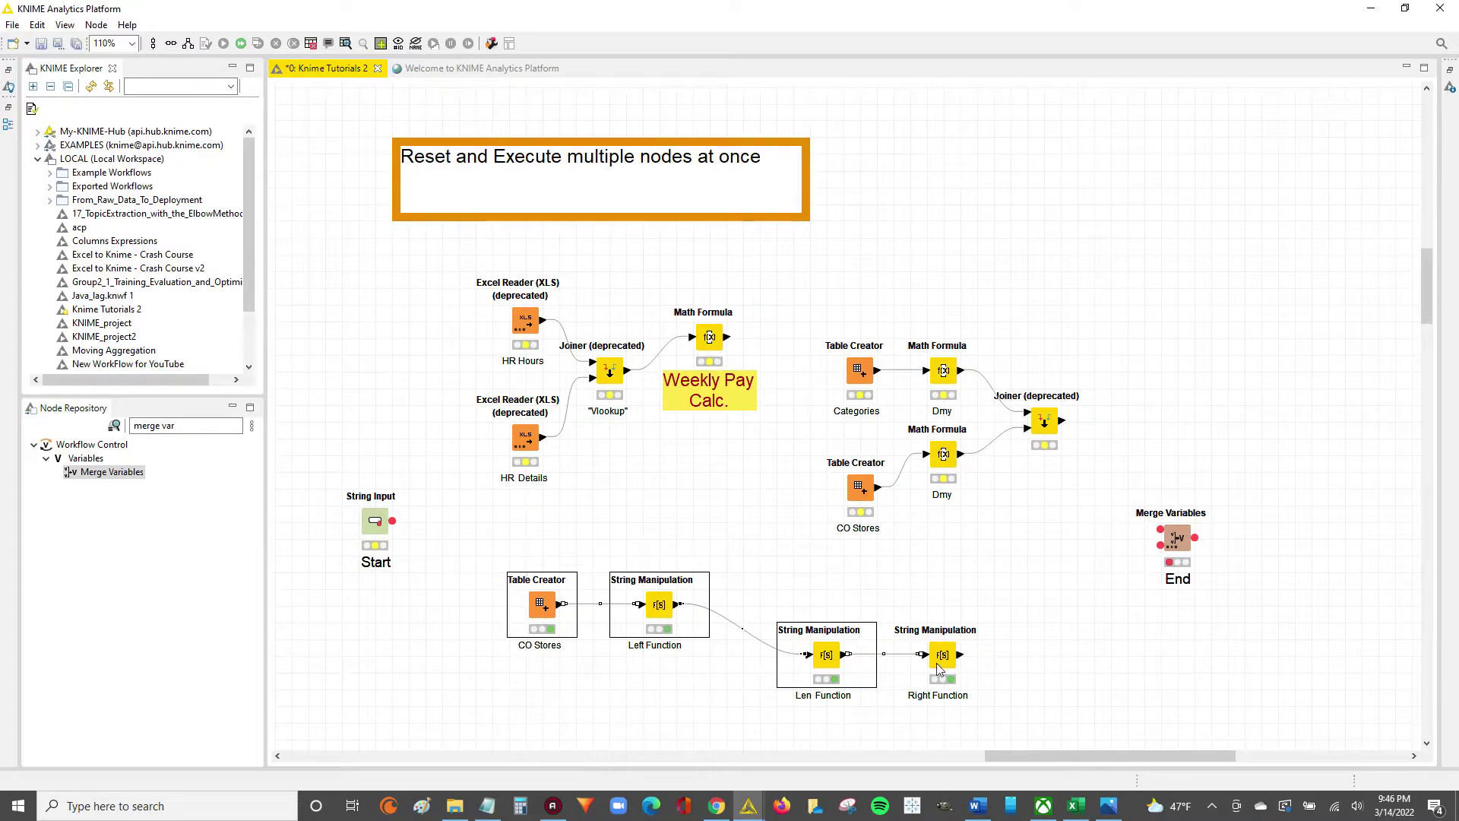
{"action": "left_click", "coordinate": [949, 658]}
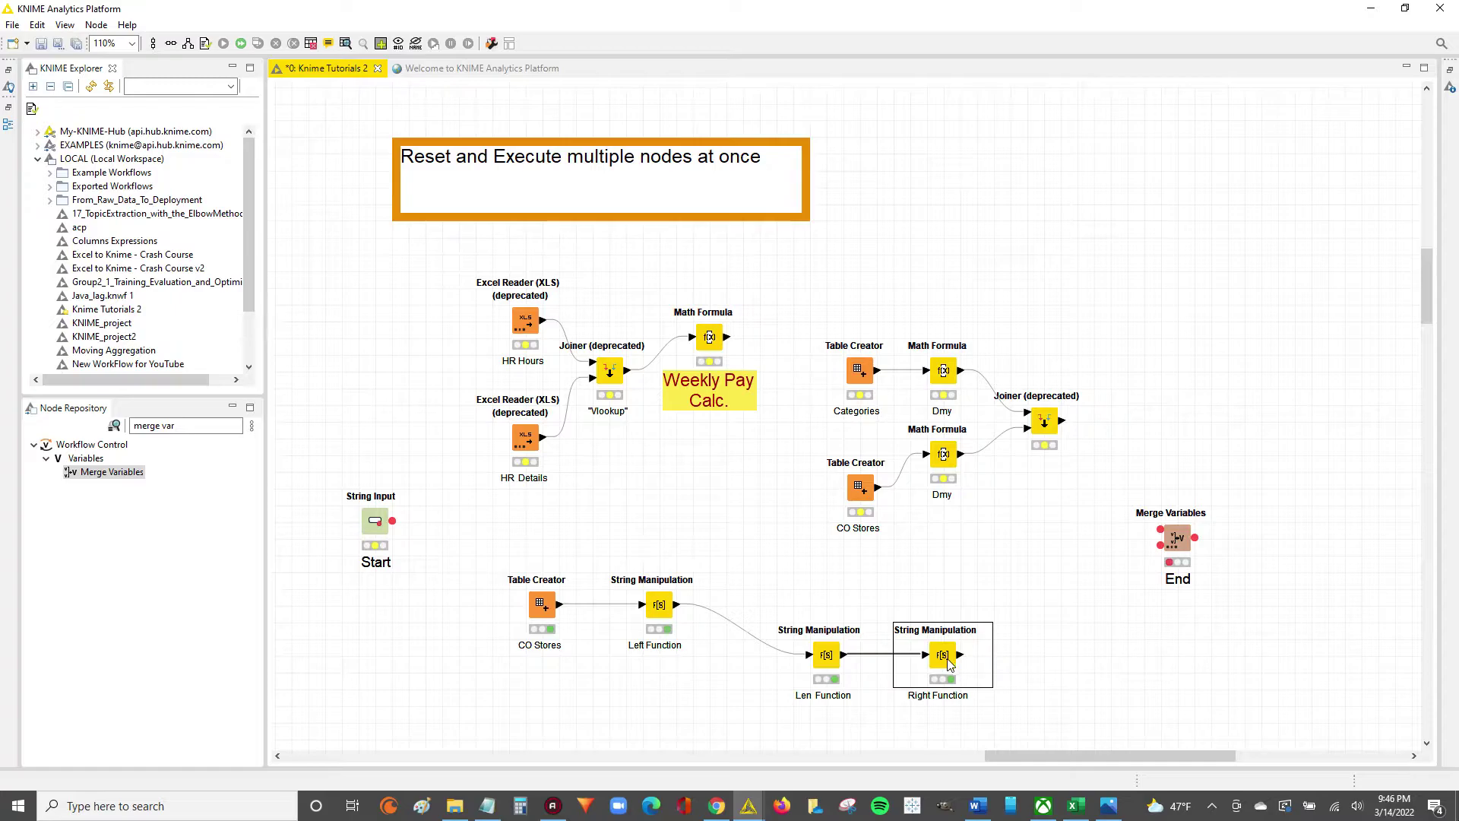
{"action": "left_click", "coordinate": [611, 714]}
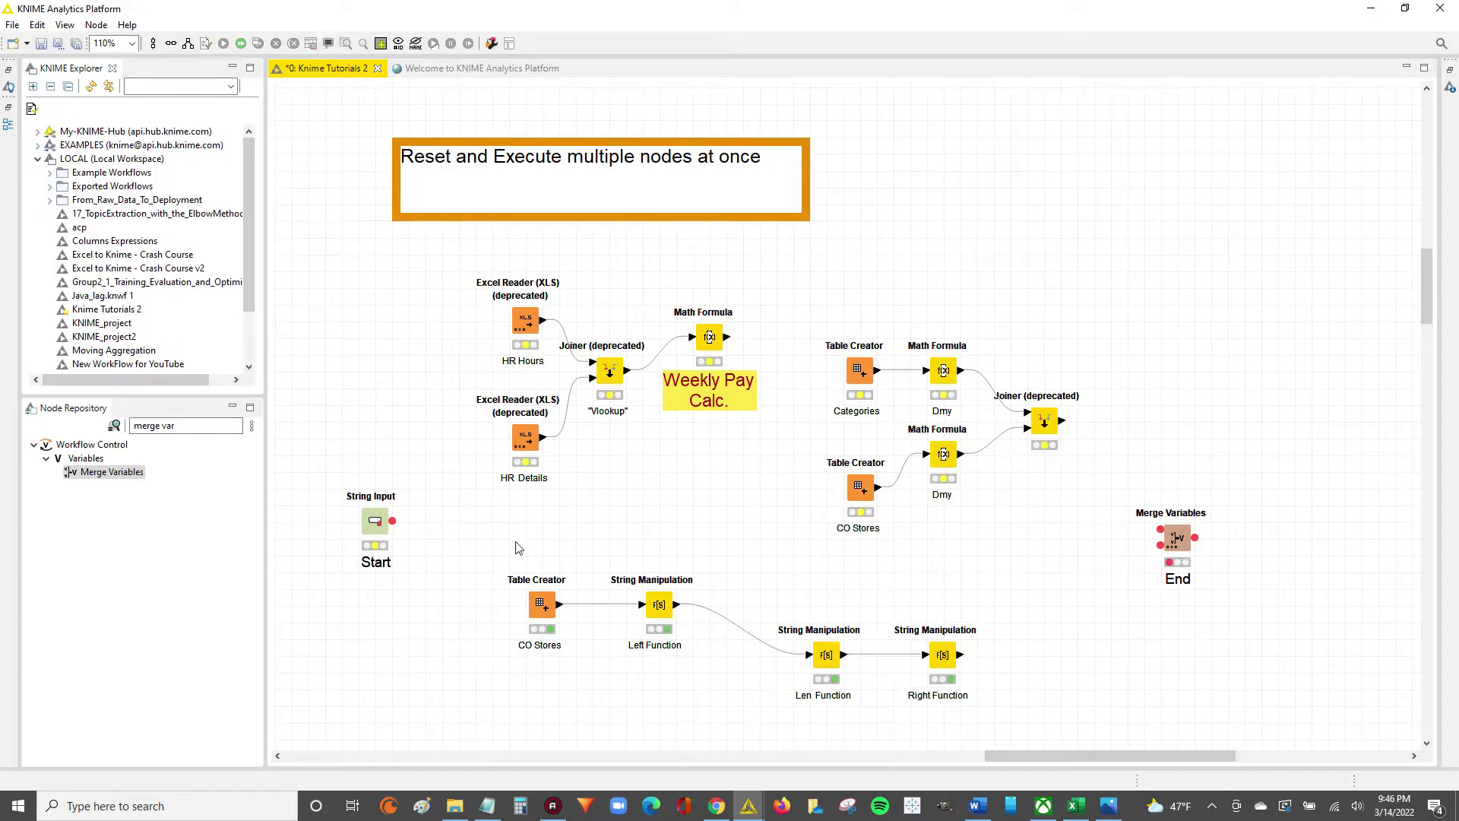
{"action": "left_click_drag", "start_coordinate": [516, 542], "coordinate": [1007, 699]}
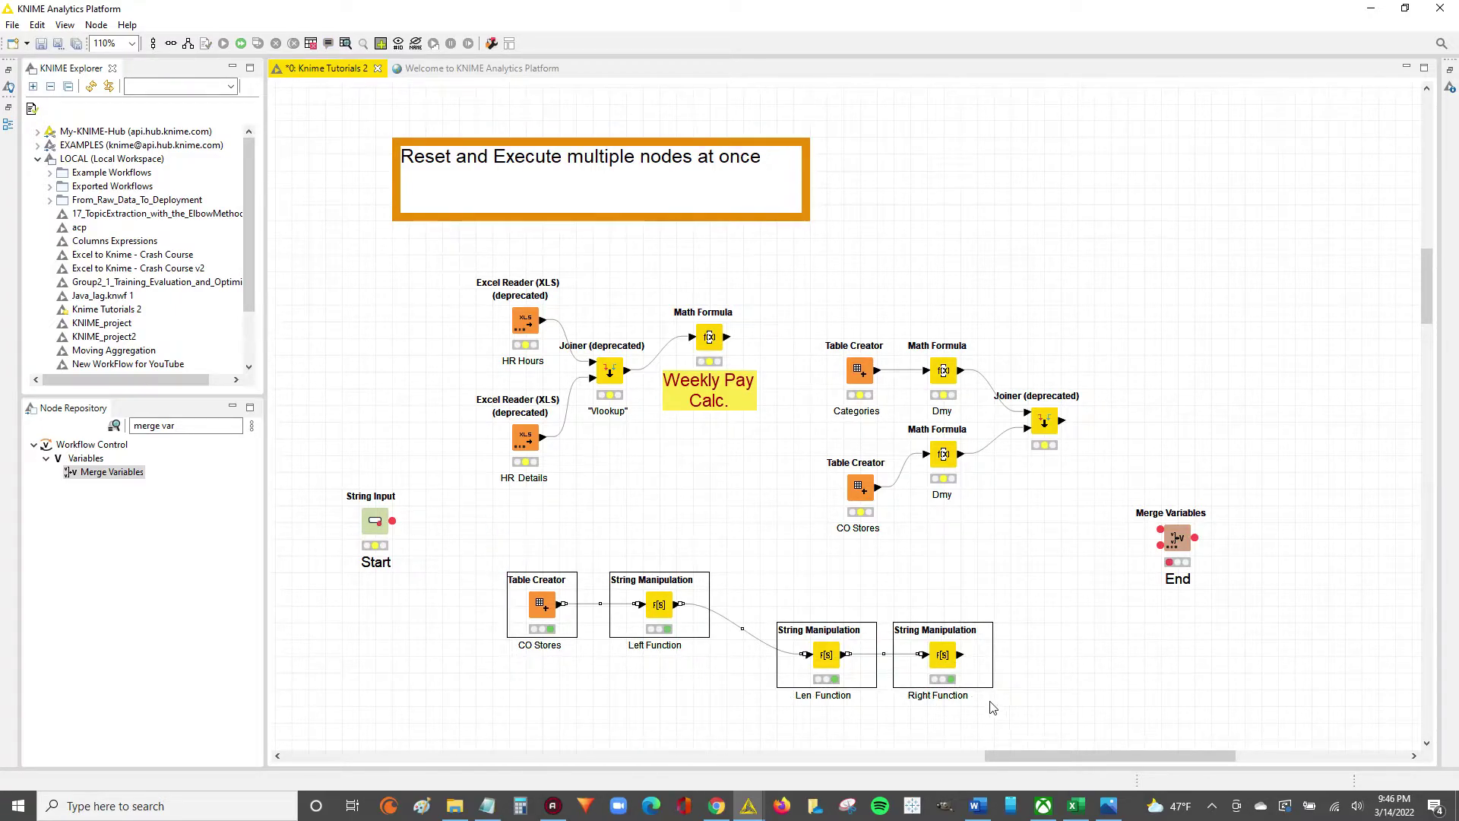
{"action": "key", "text": "F8"}
{"action": "key", "text": "Return"}
- Configure Start with Variable Name 'Dummy Variable' and Default Value 'Doesnt Matter Mate', then apply
{"action": "double_click", "coordinate": [376, 521]}
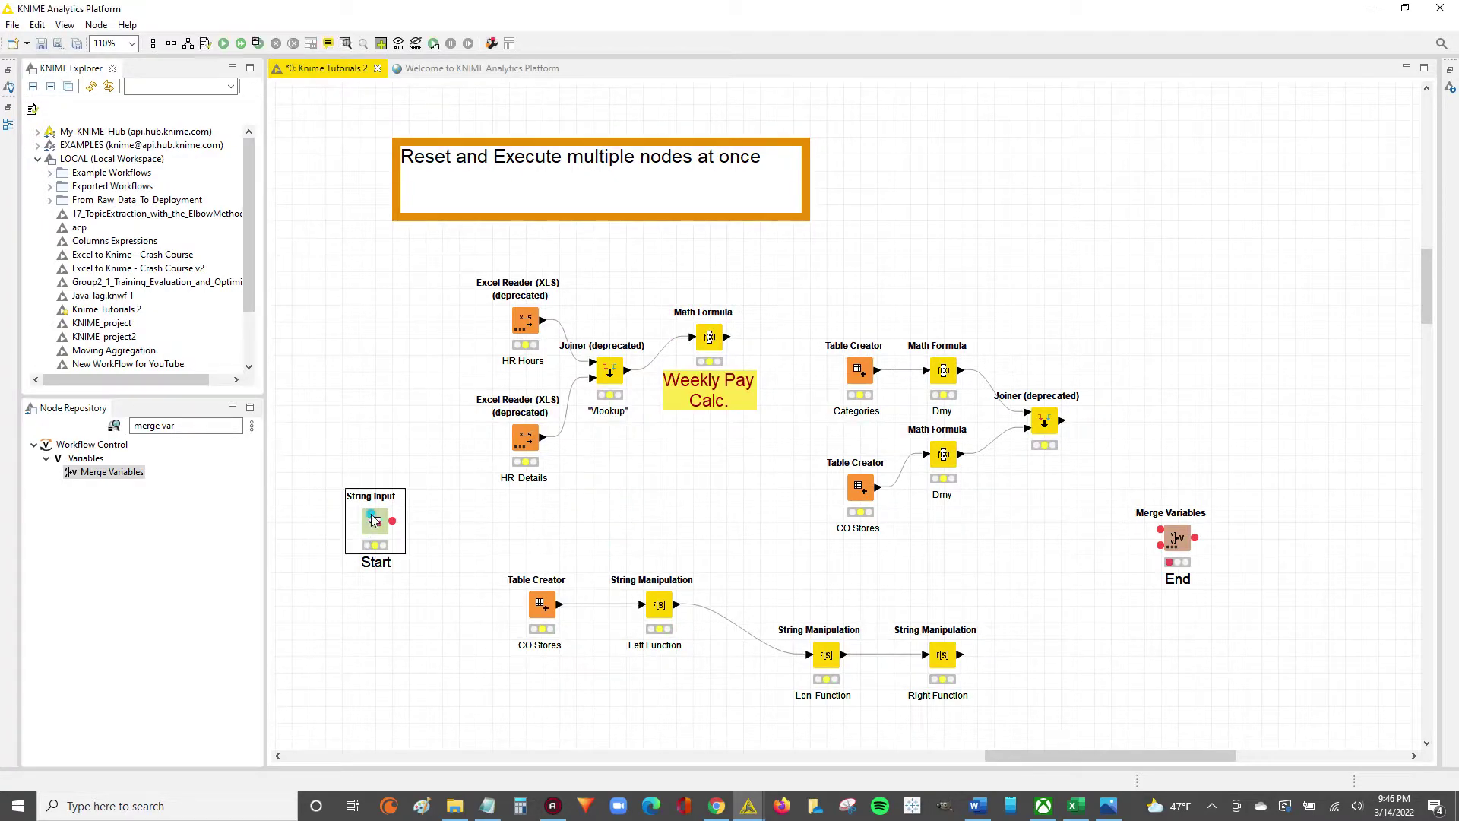
{"action": "left_click_drag", "start_coordinate": [692, 182], "coordinate": [596, 249]}
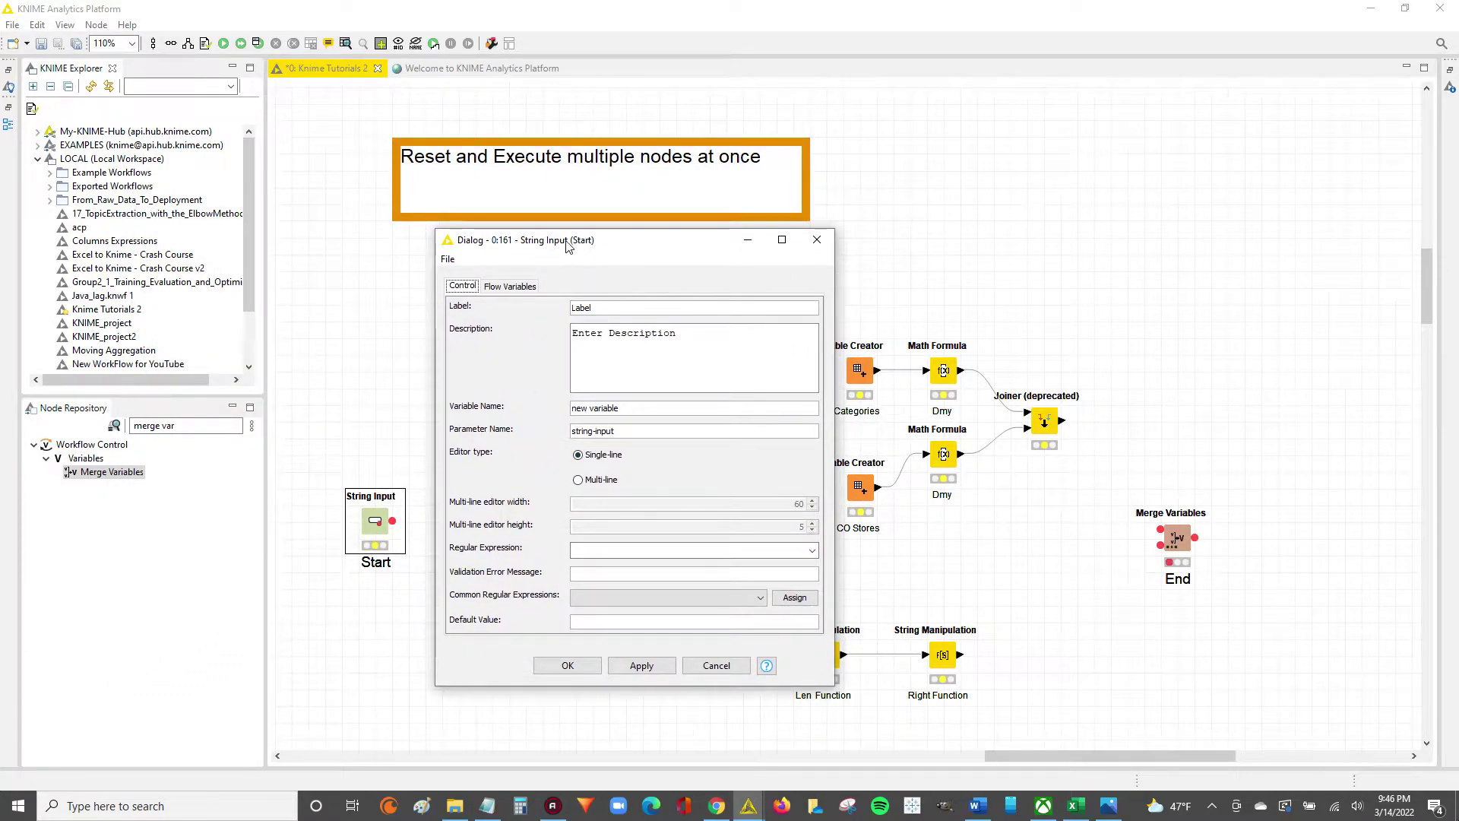
{"action": "left_click_drag", "start_coordinate": [567, 245], "coordinate": [214, 238]}
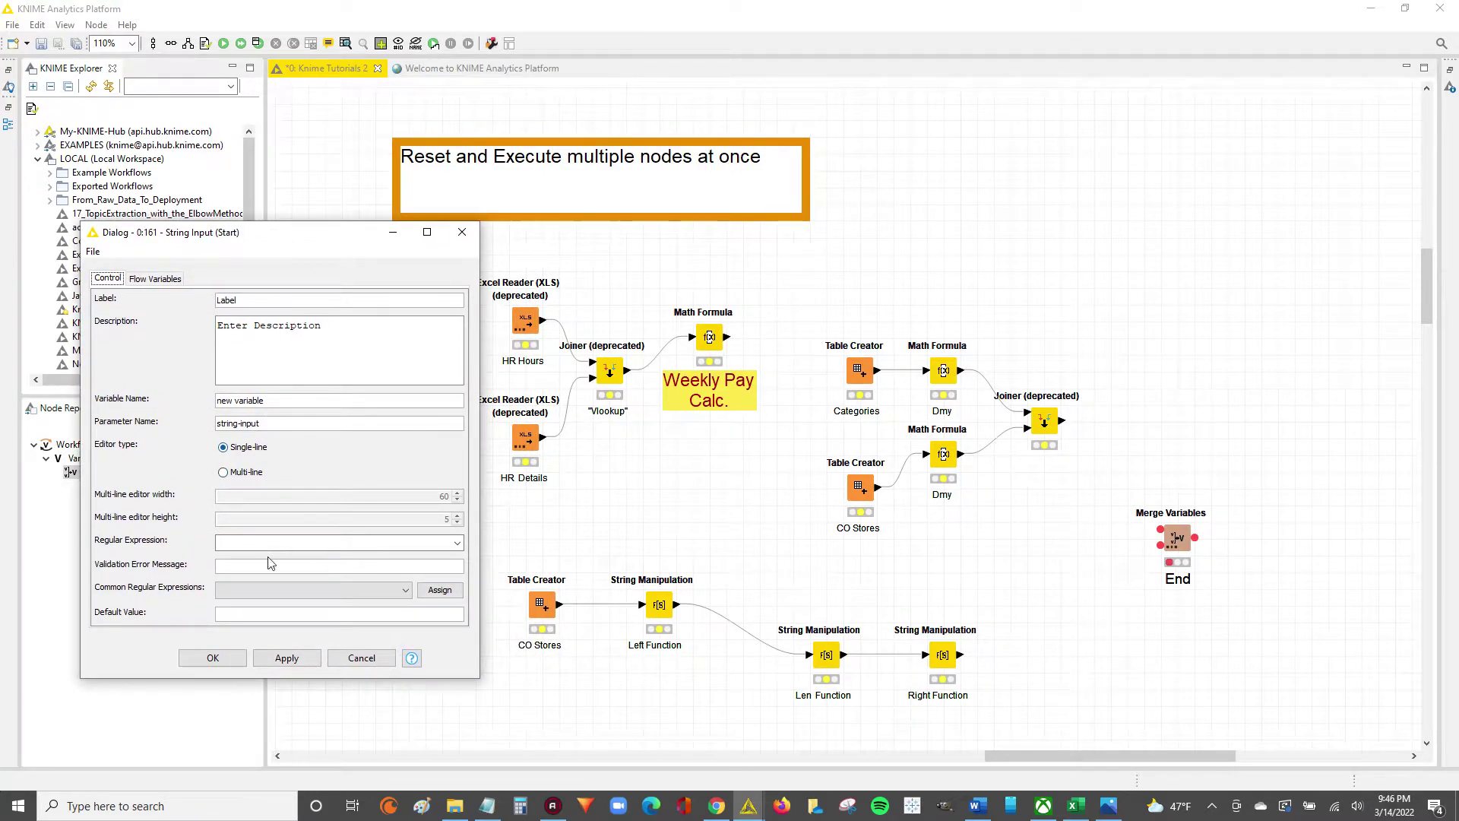
{"action": "left_click", "coordinate": [274, 609]}
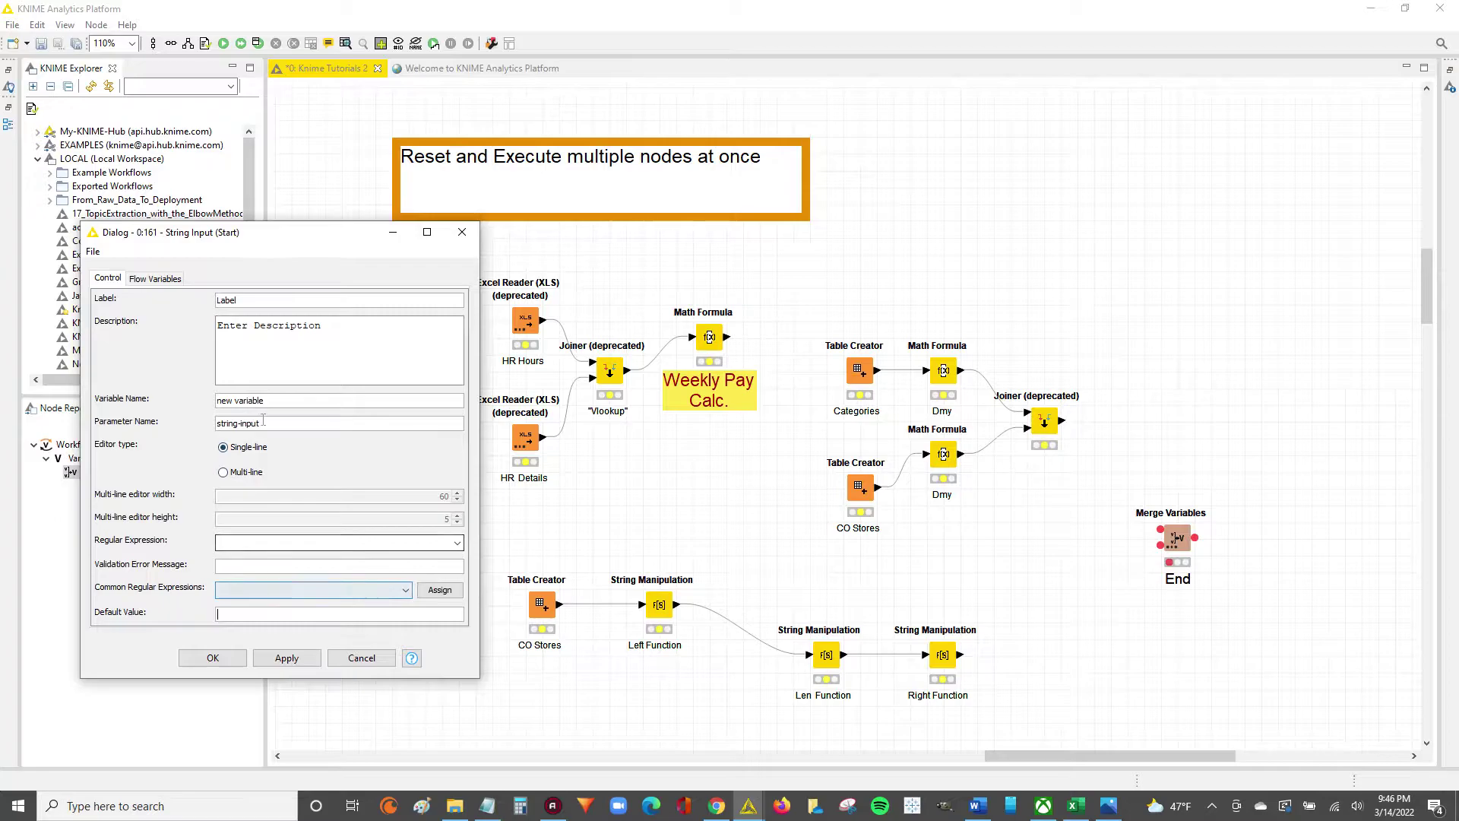
{"action": "triple_click", "coordinate": [274, 400]}
{"action": "type", "text": "Dummy"}
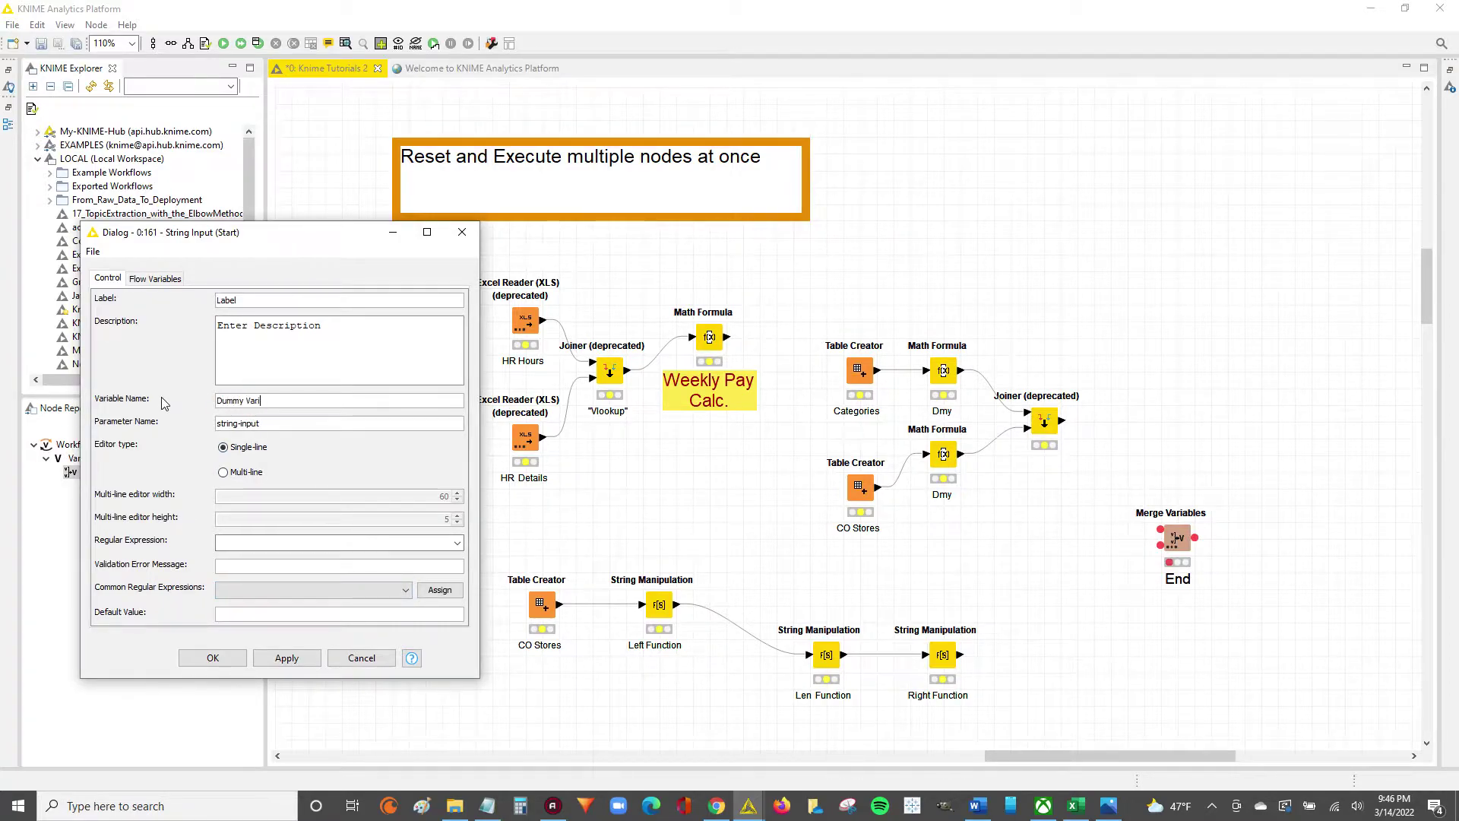
{"action": "left_click", "coordinate": [267, 606]}
{"action": "type", "text": "Doesnt Matter Mate"}
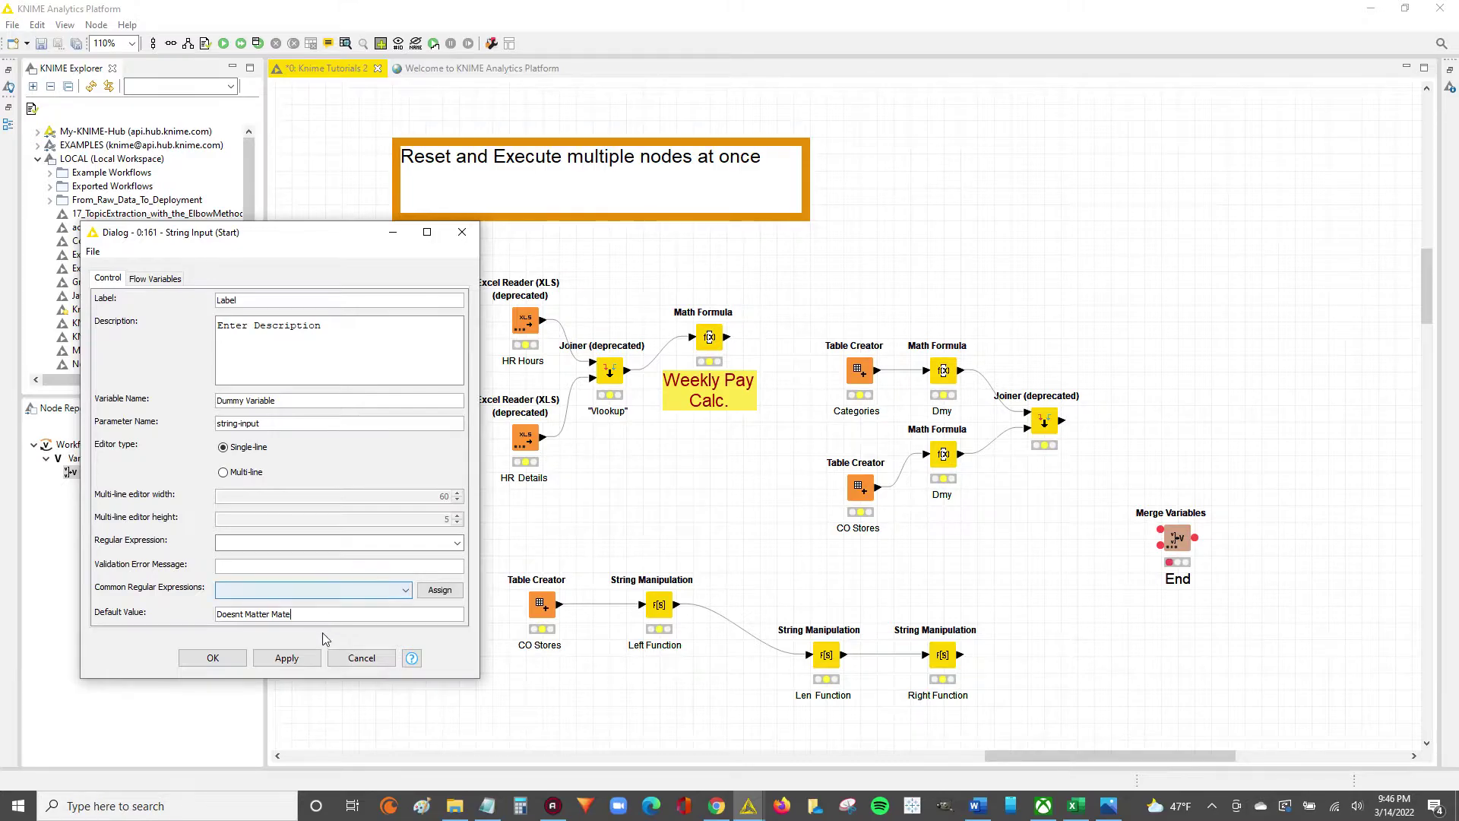
{"action": "left_click", "coordinate": [287, 658]}
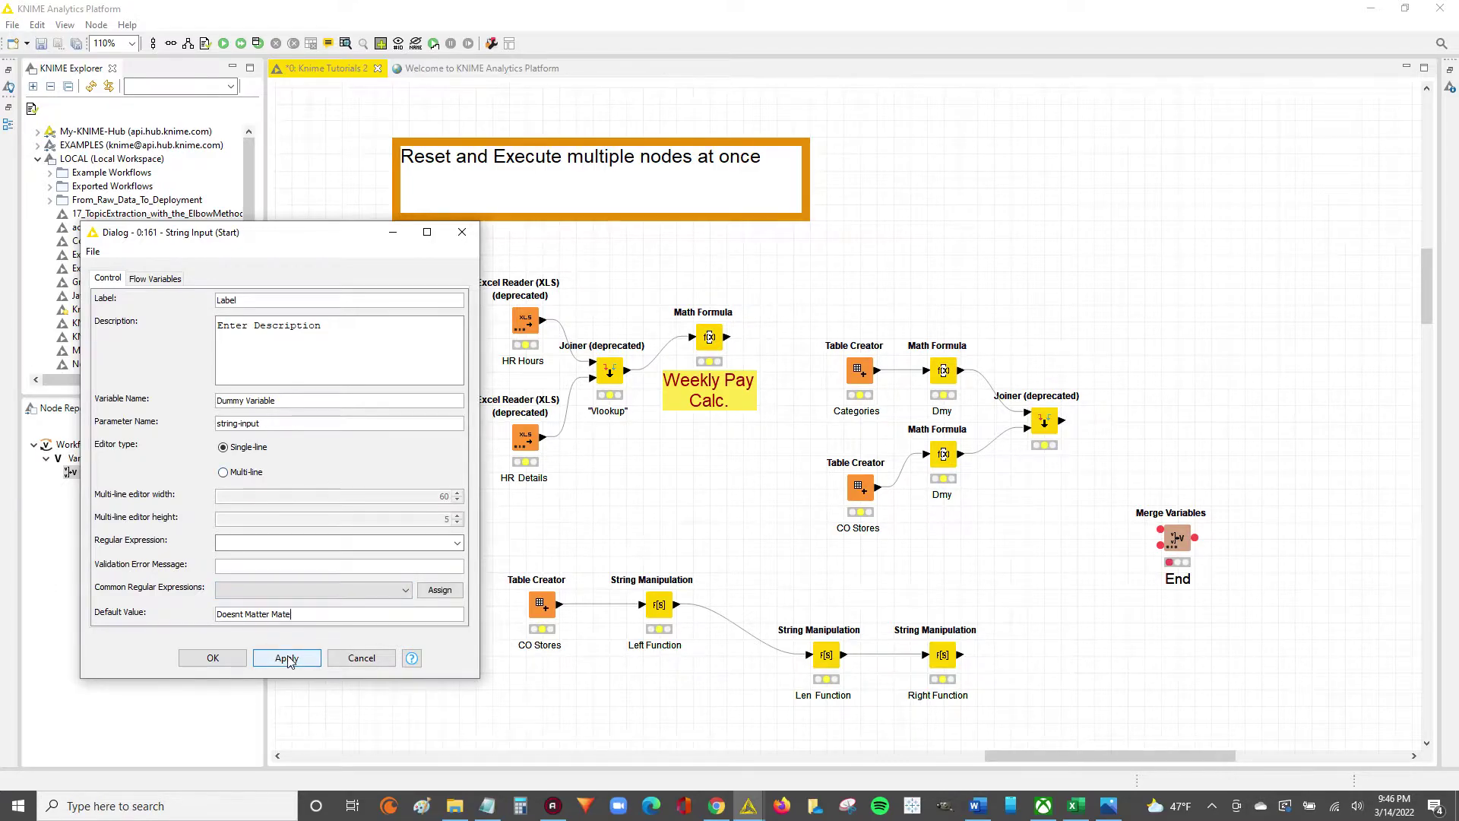
{"action": "left_click", "coordinate": [212, 658]}
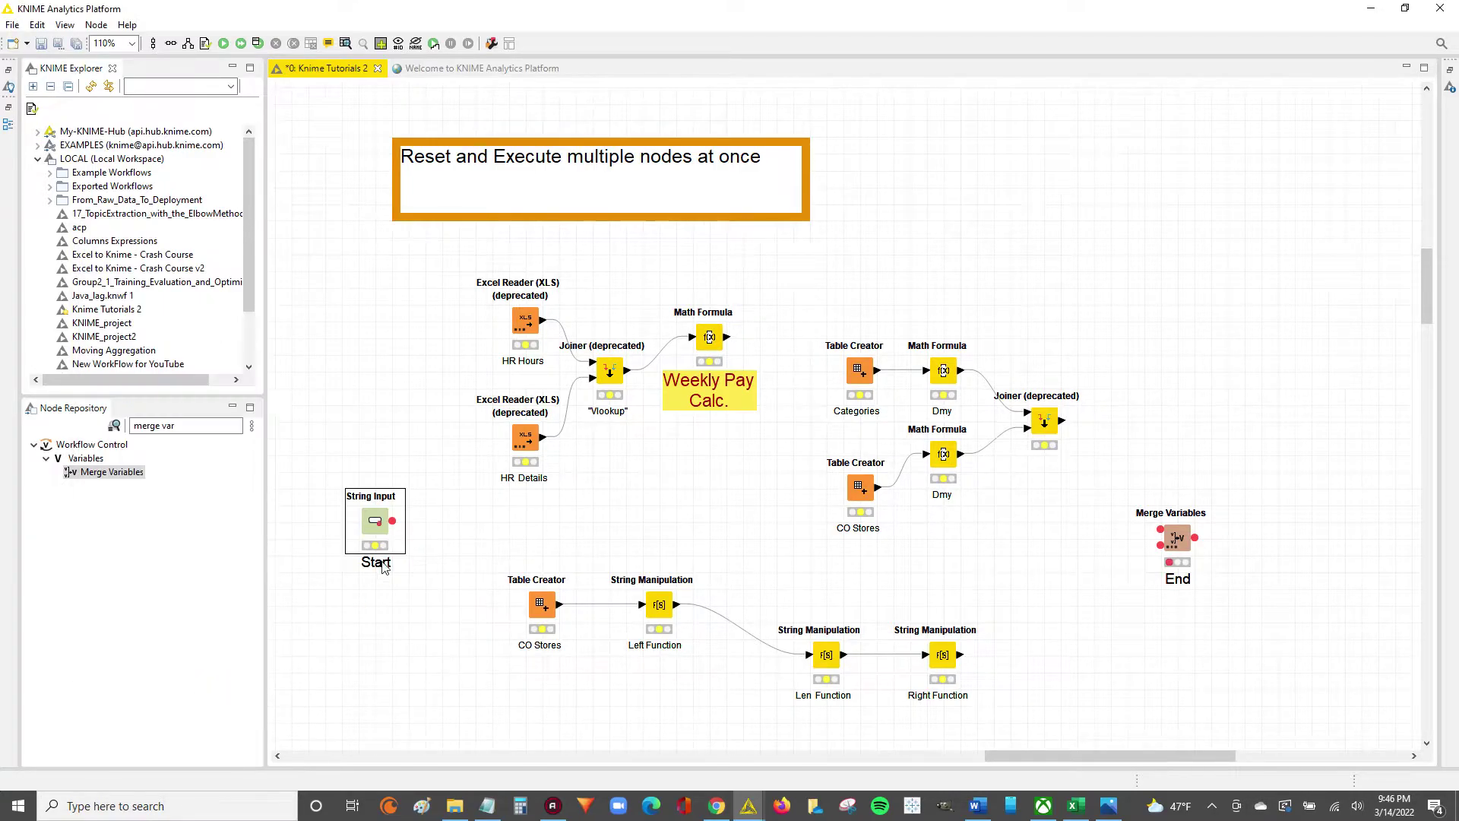
- Execute Start and confirm its output shows Dummy Variable = 'Doesnt Matter Mate'
{"action": "right_click", "coordinate": [376, 523]}
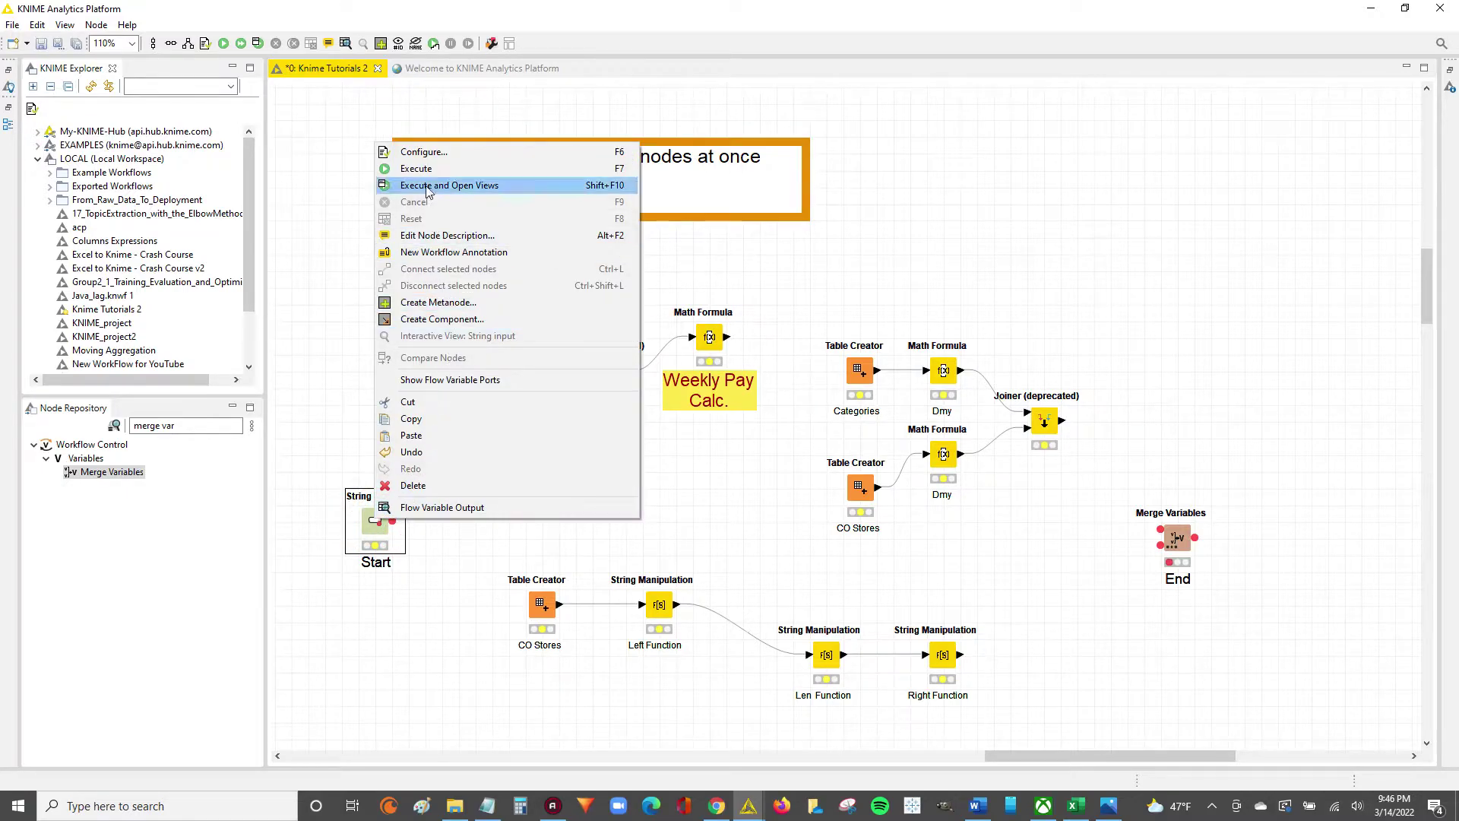
{"action": "left_click", "coordinate": [424, 169]}
{"action": "right_click", "coordinate": [380, 524]}
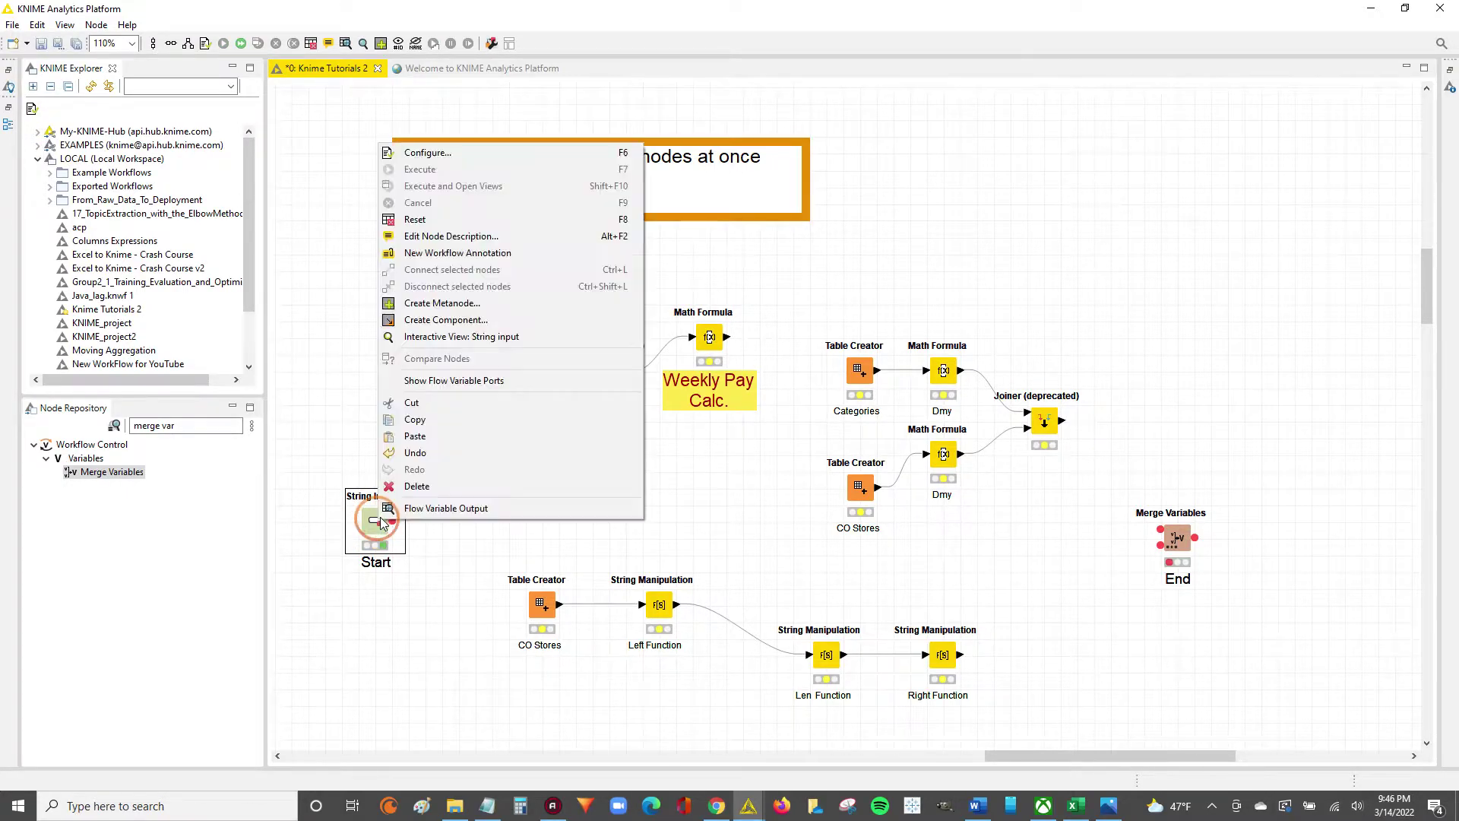
{"action": "left_click", "coordinate": [426, 508]}
{"action": "left_click", "coordinate": [719, 210]}
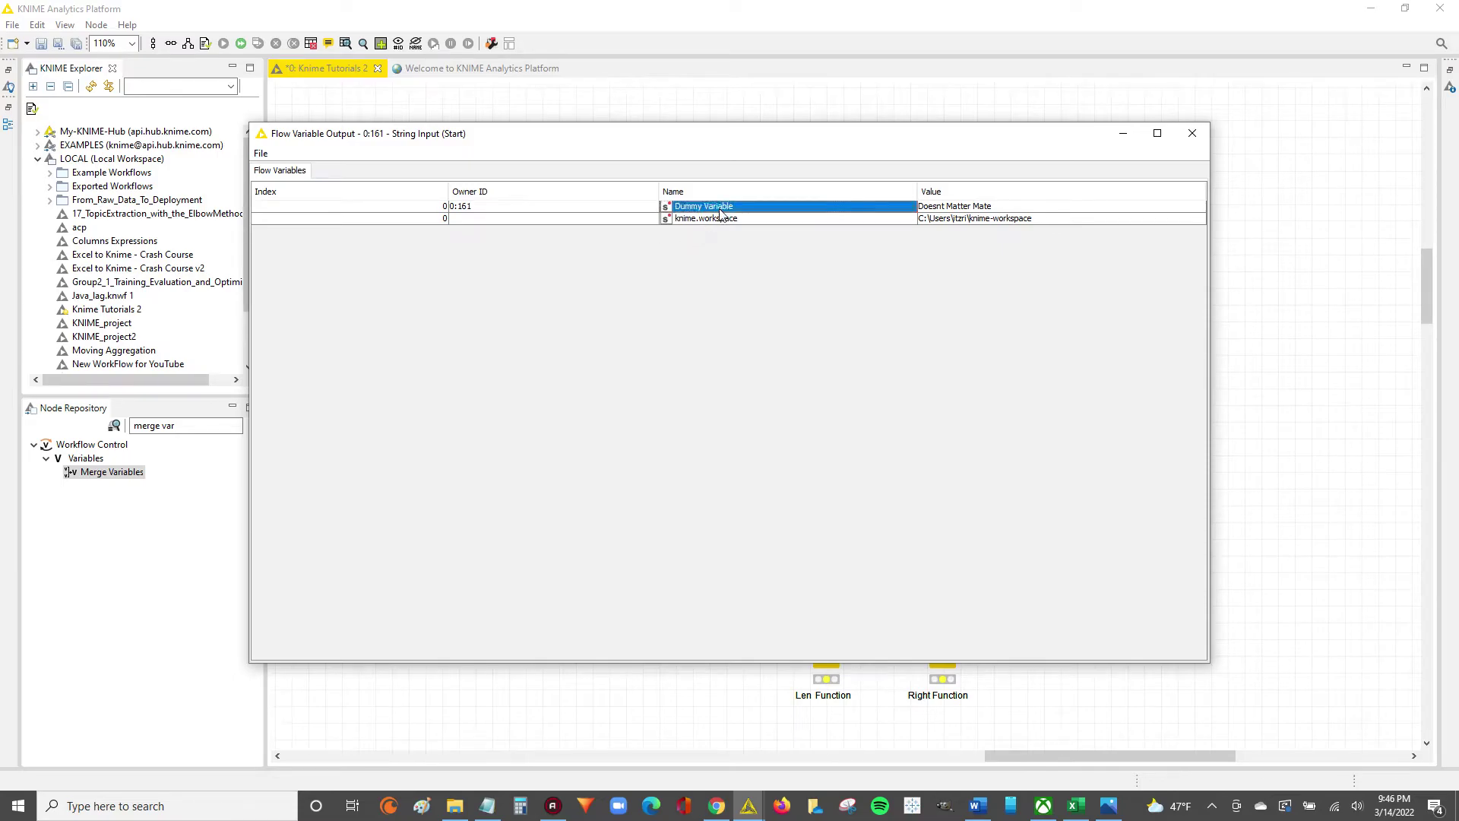
{"action": "left_click", "coordinate": [997, 208]}
{"action": "left_click", "coordinate": [817, 208], "text": "shift"}
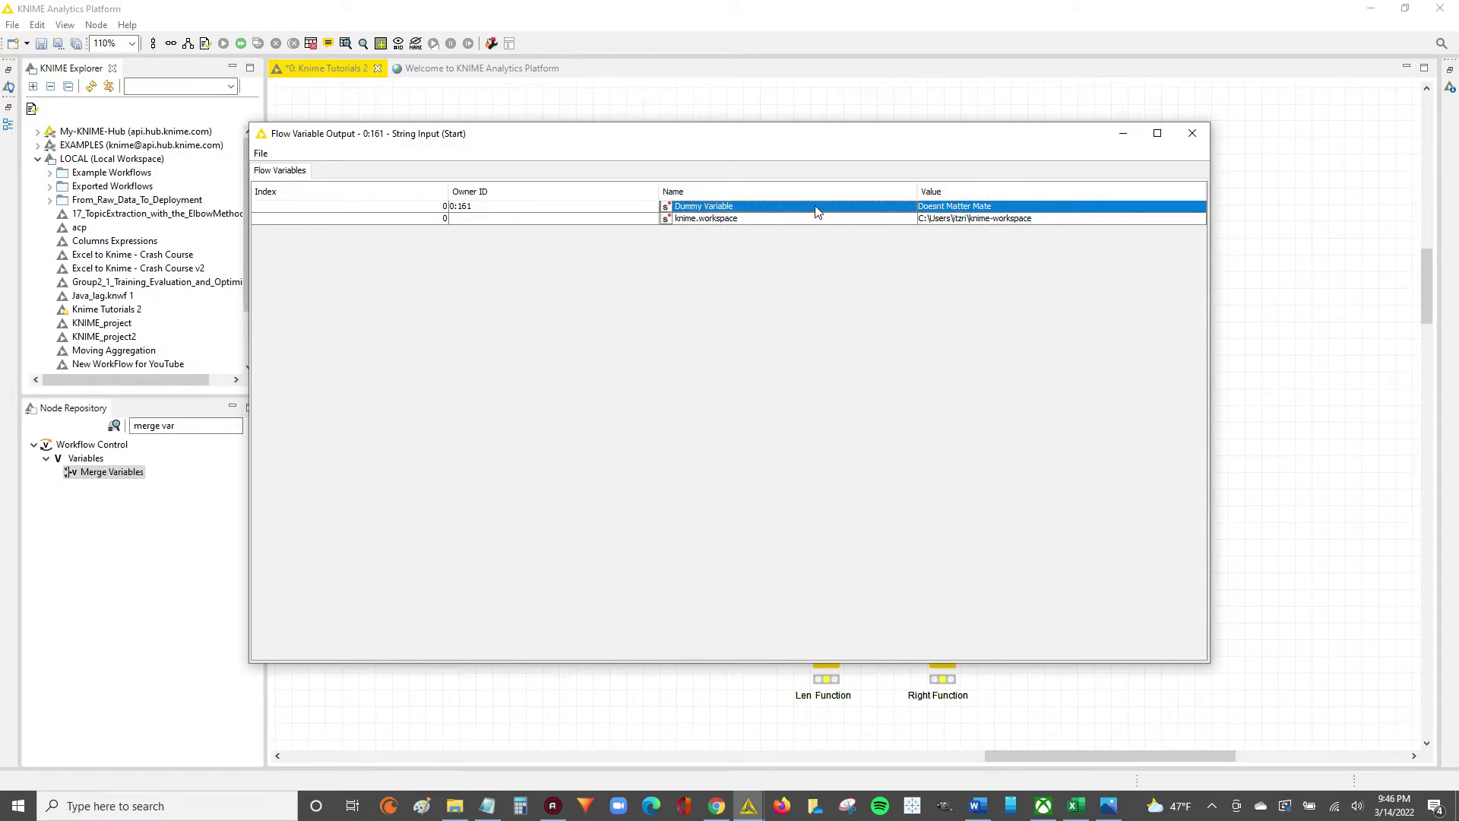
{"action": "left_click", "coordinate": [1192, 133]}
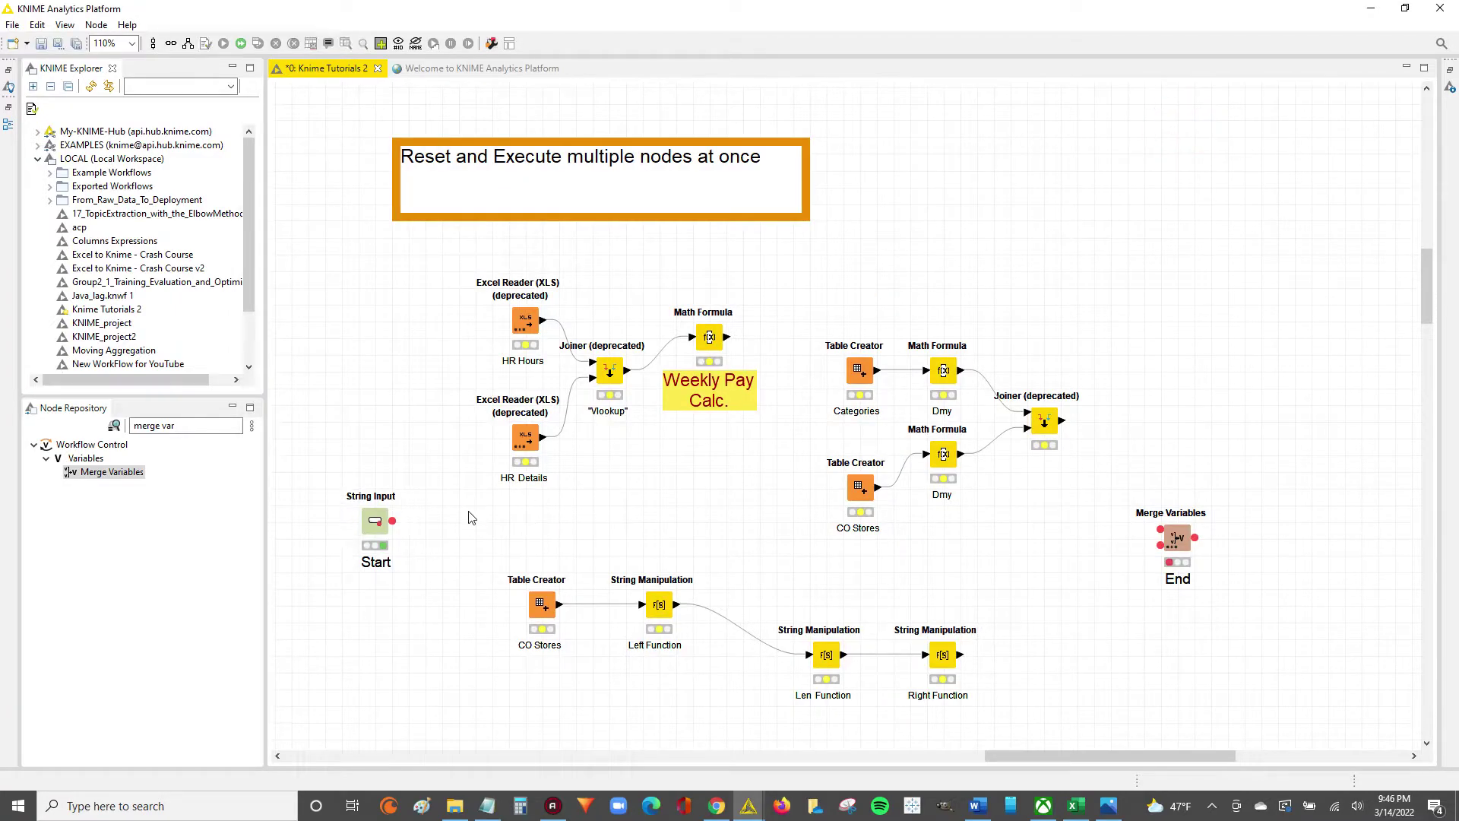
- Link Start's flow-variable port to HR Hours, HR Details, Categories and both CO Stores nodes
{"action": "left_click_drag", "start_coordinate": [394, 523], "coordinate": [515, 327]}
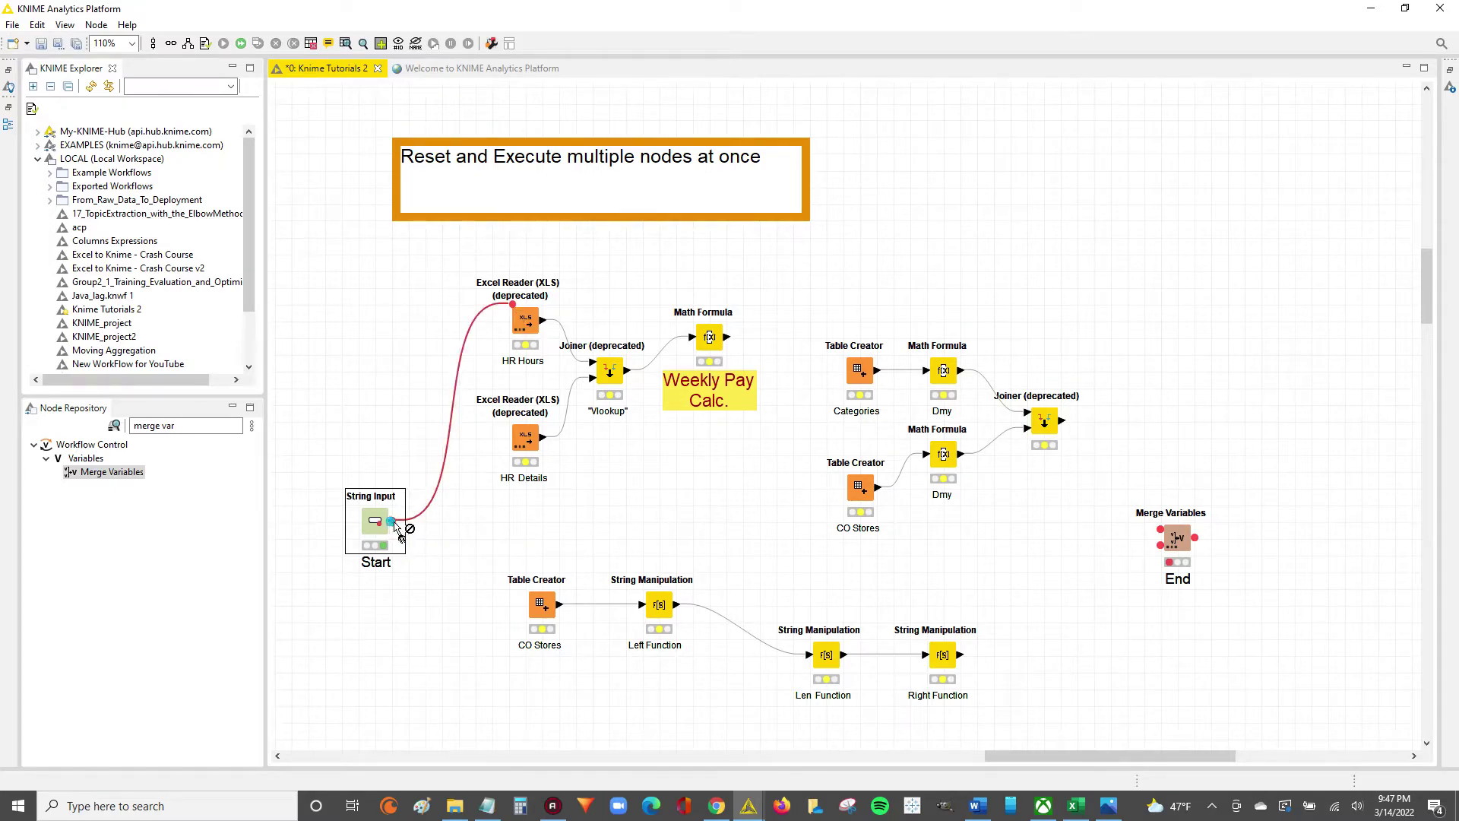
{"action": "left_click_drag", "start_coordinate": [393, 521], "coordinate": [522, 434]}
{"action": "left_click_drag", "start_coordinate": [392, 522], "coordinate": [532, 592]}
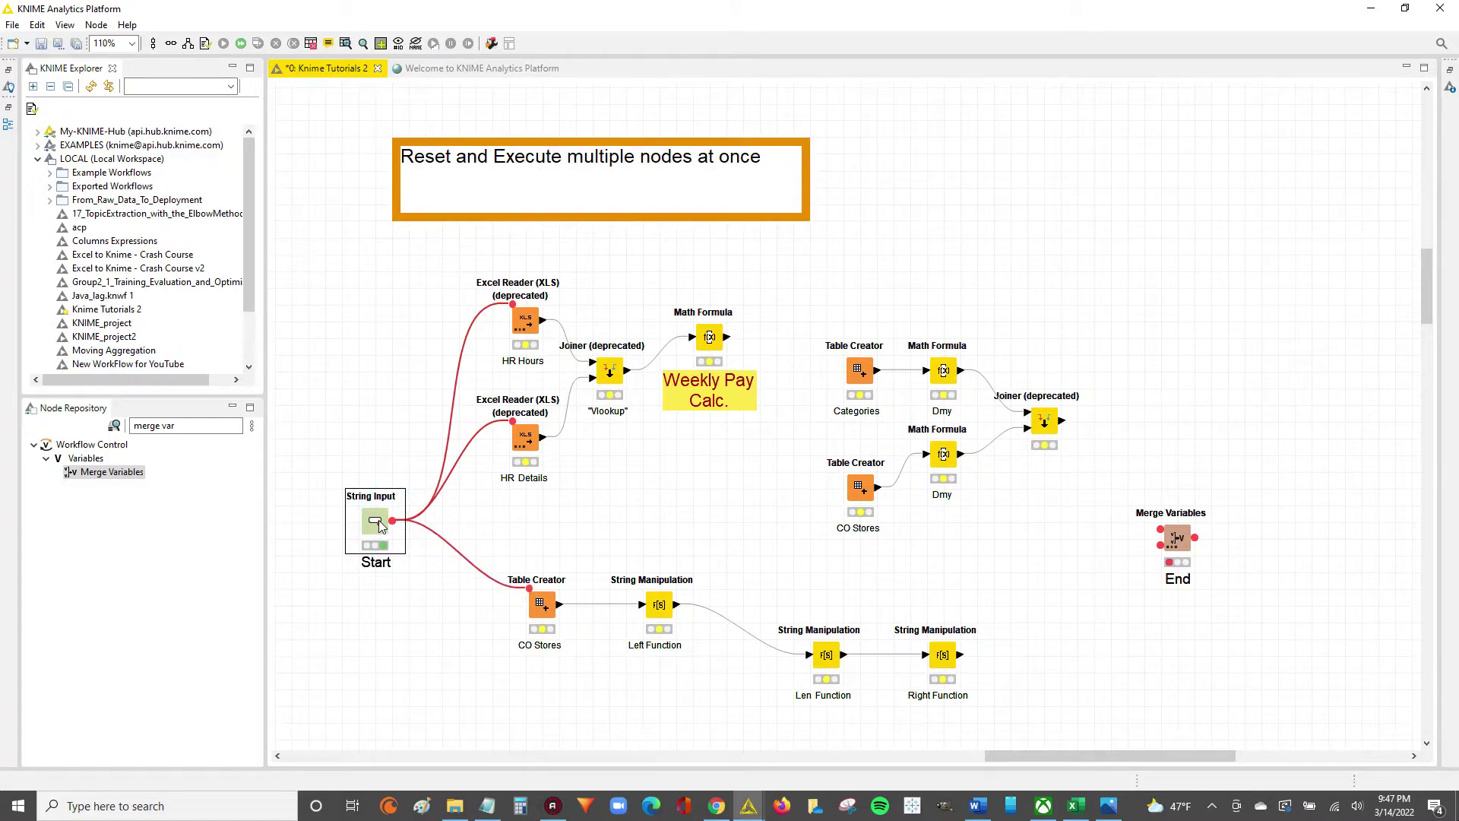
{"action": "left_click_drag", "start_coordinate": [392, 521], "coordinate": [849, 356]}
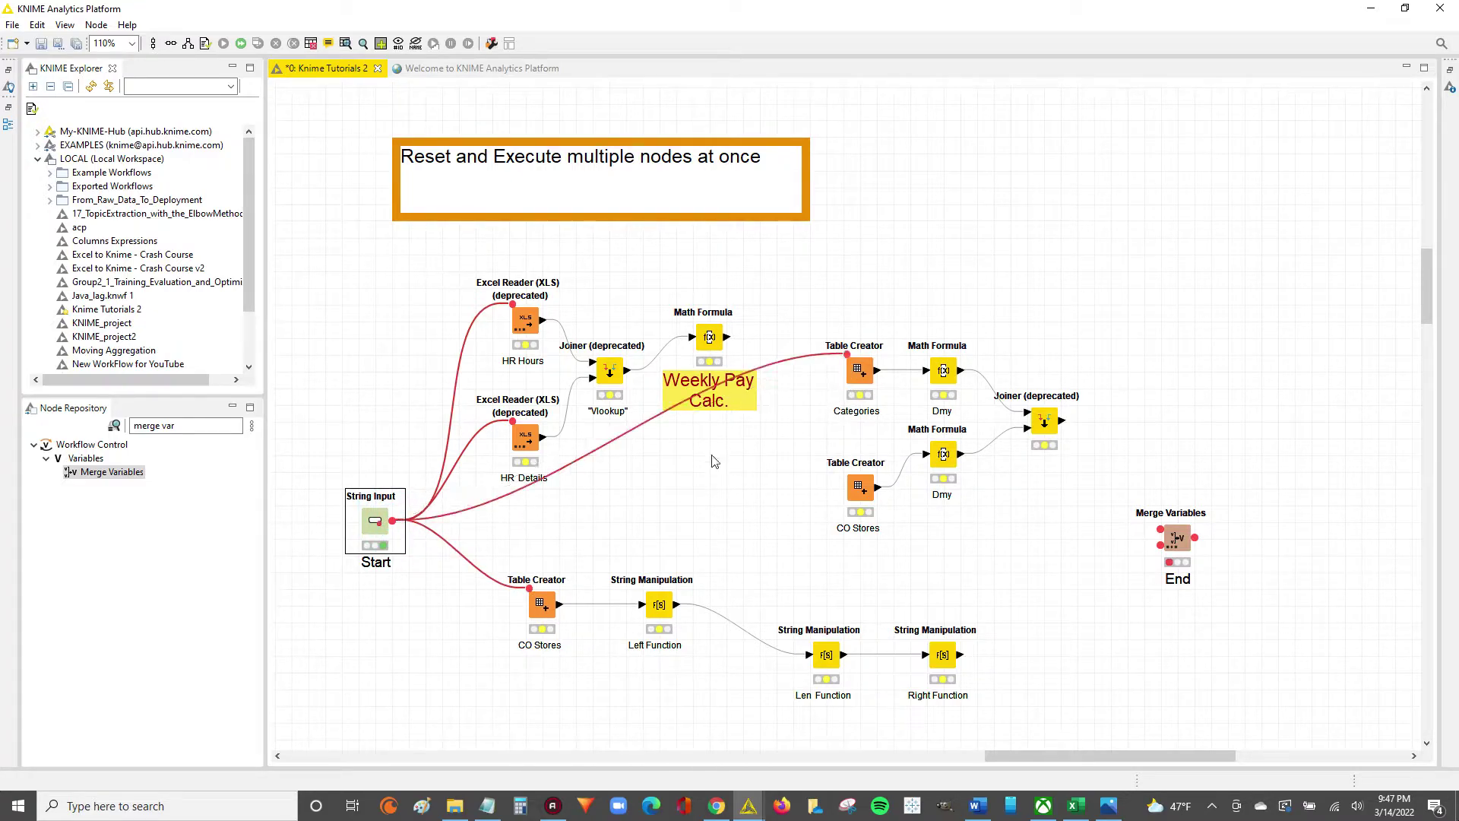
{"action": "left_click_drag", "start_coordinate": [393, 522], "coordinate": [855, 486]}
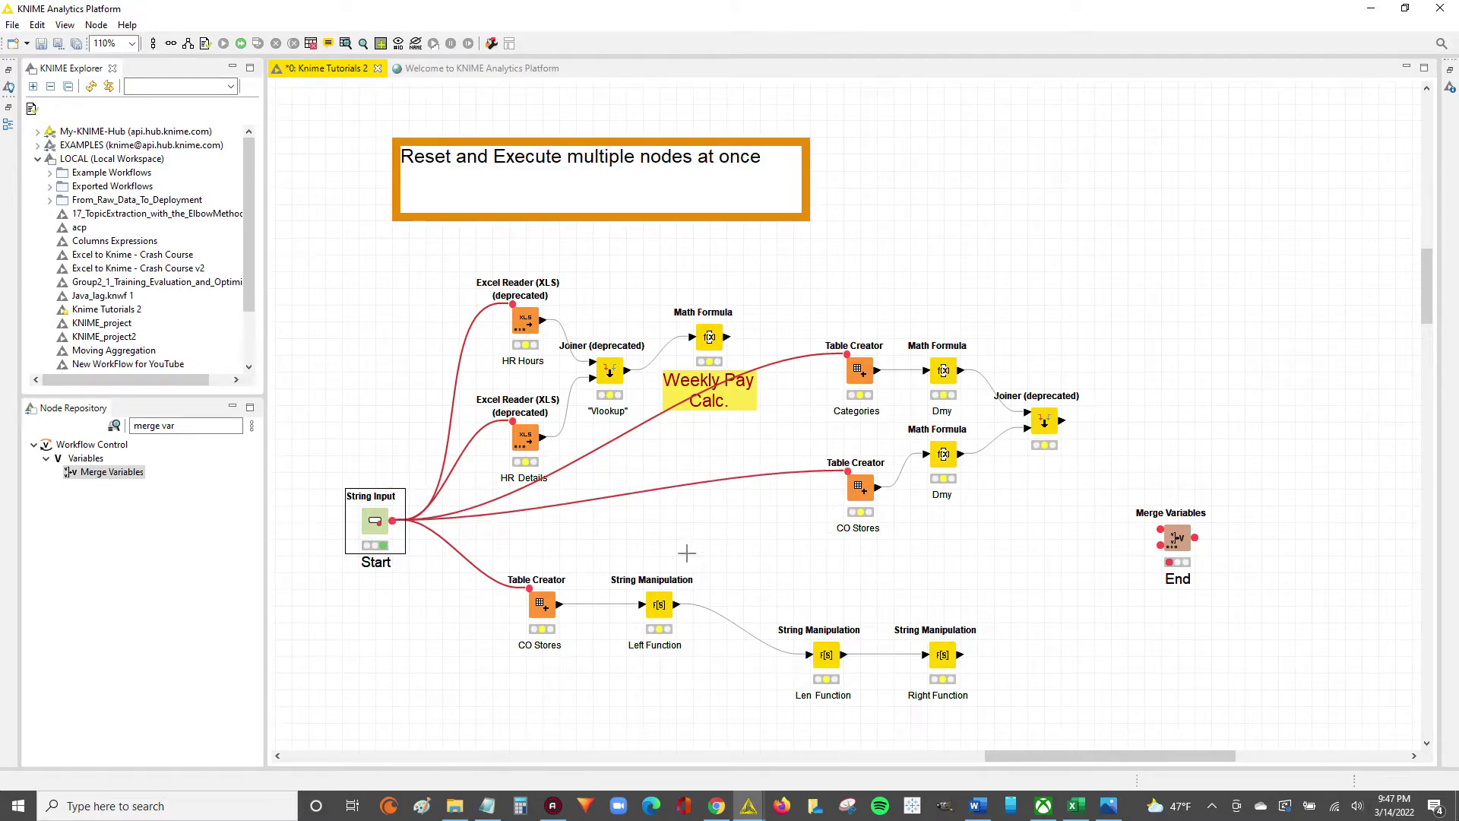
- Move Start slightly lower and select the linked nodes to check the connections
{"action": "left_click_drag", "start_coordinate": [373, 534], "coordinate": [373, 567]}
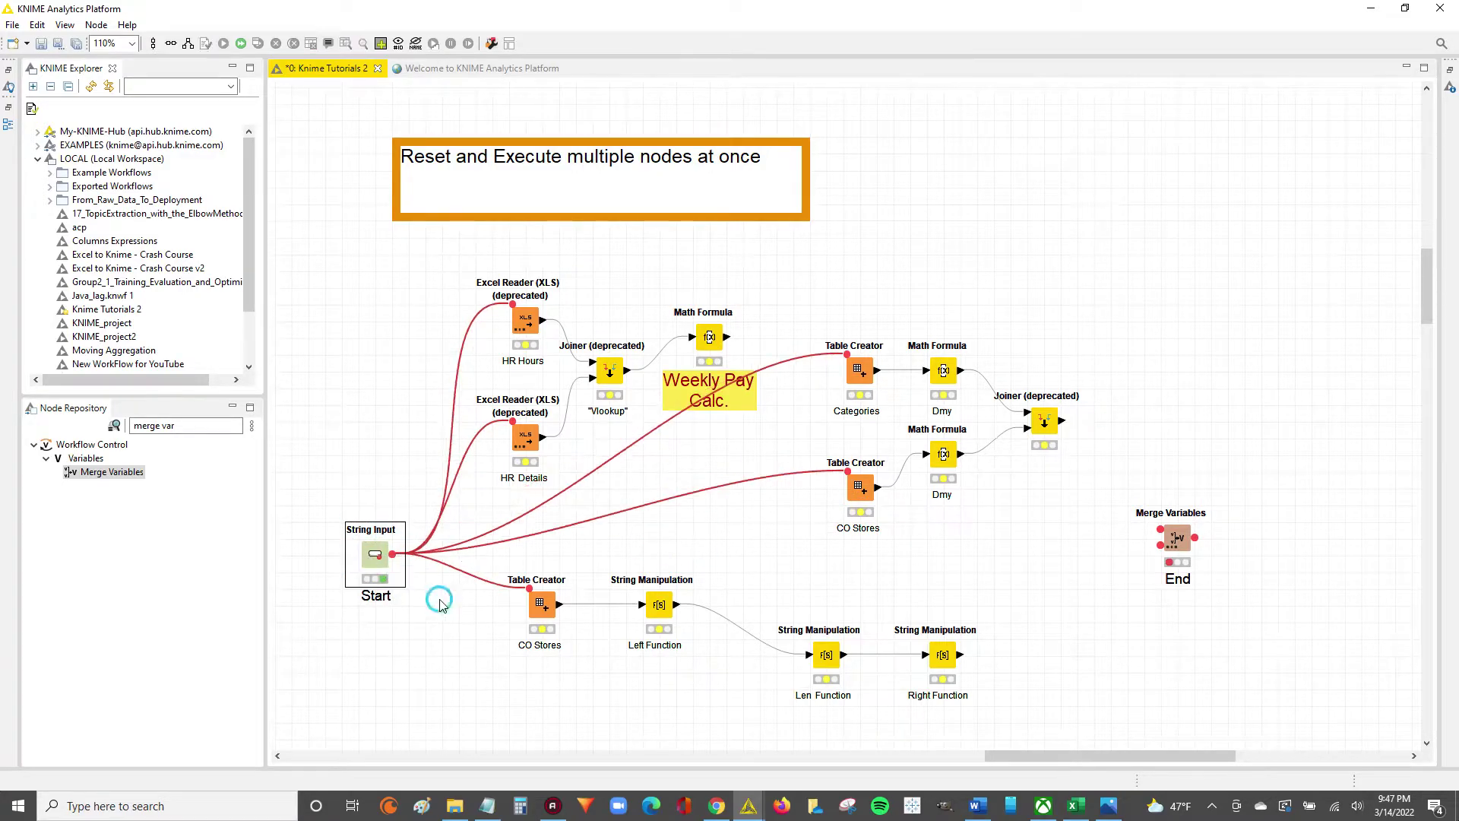
{"action": "left_click", "coordinate": [439, 598]}
{"action": "left_click_drag", "start_coordinate": [520, 277], "coordinate": [561, 659]}
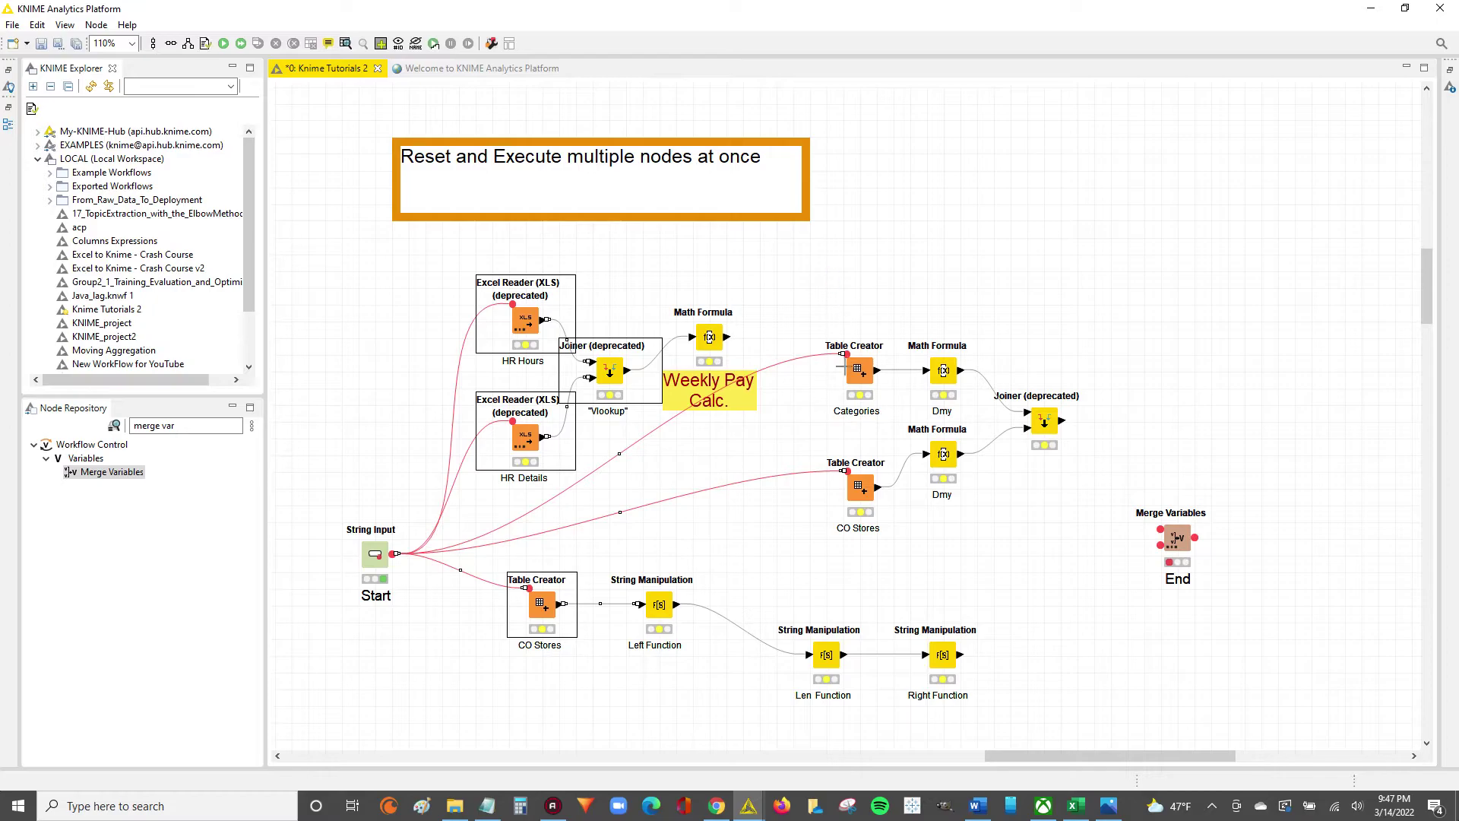
{"action": "left_click", "coordinate": [856, 561]}
{"action": "left_click_drag", "start_coordinate": [856, 561], "coordinate": [851, 288]}
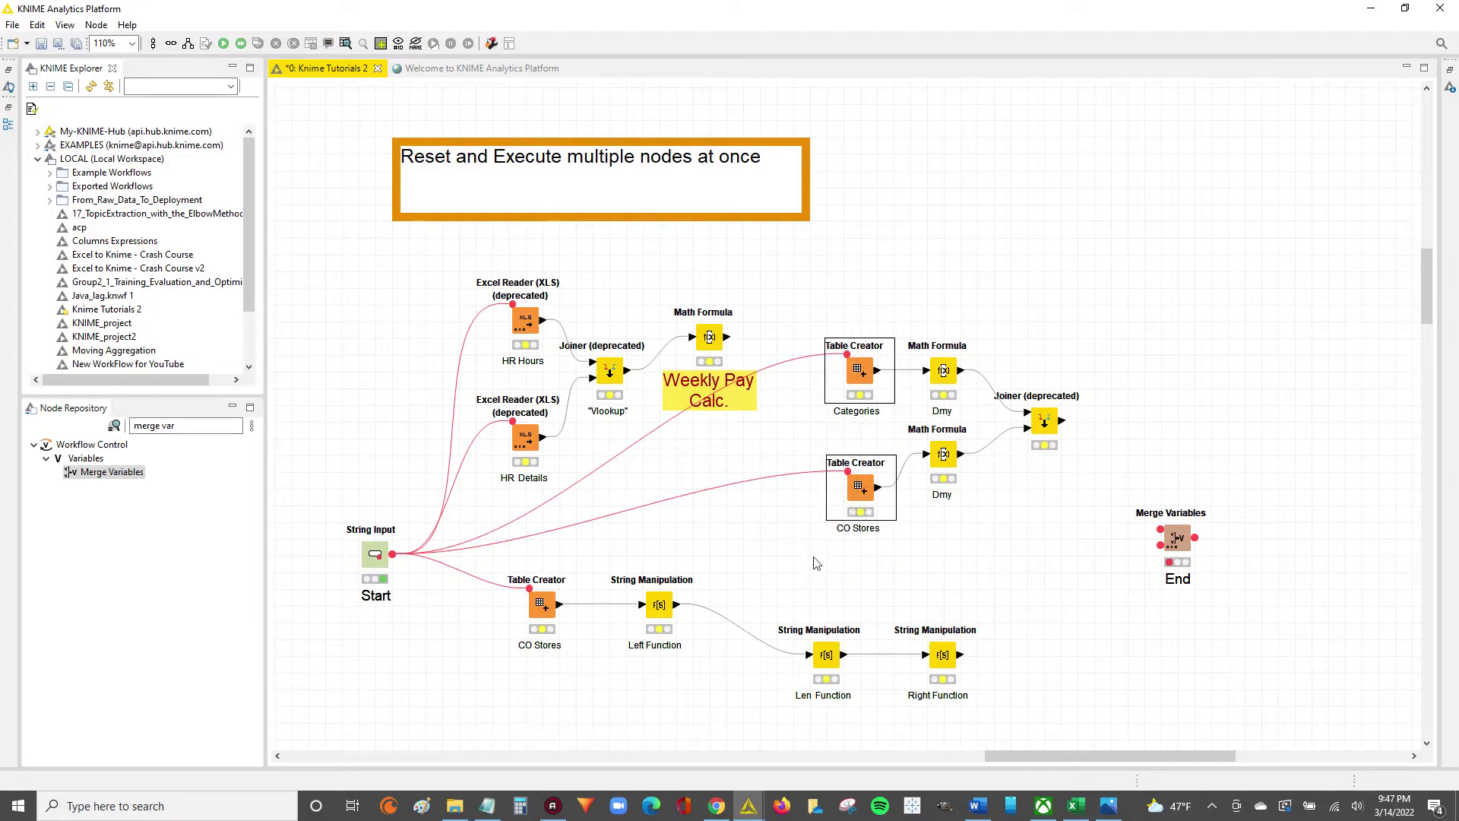
{"action": "left_click", "coordinate": [816, 563]}
{"action": "left_click_drag", "start_coordinate": [352, 456], "coordinate": [394, 649]}
{"action": "left_click", "coordinate": [843, 530]}
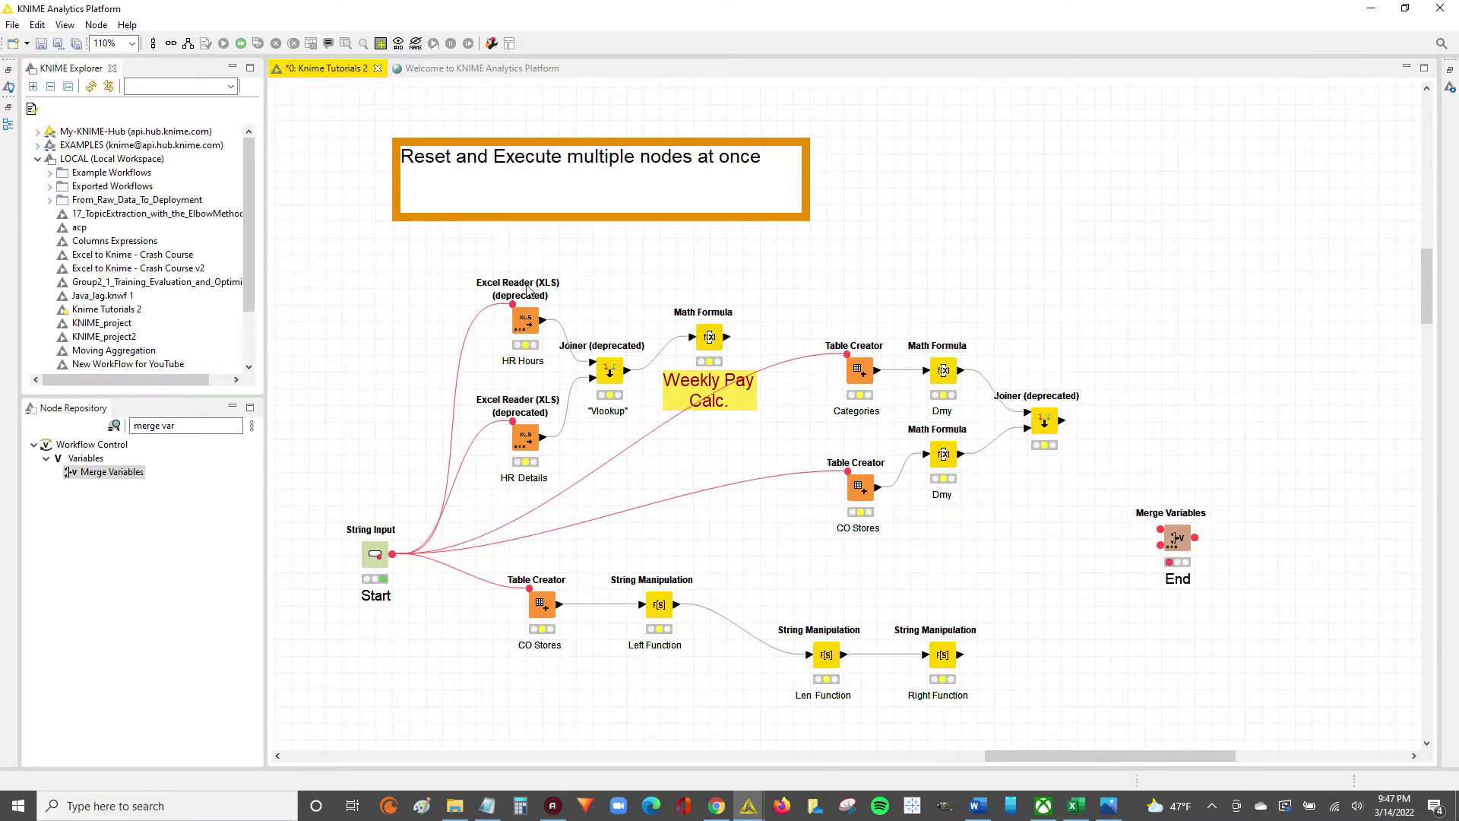
{"action": "left_click", "coordinate": [524, 323], "text": "ctrl"}
{"action": "left_click", "coordinate": [524, 439], "text": "ctrl"}
{"action": "left_click", "coordinate": [540, 604], "text": "ctrl"}
{"action": "left_click", "coordinate": [857, 370], "text": "ctrl"}
{"action": "left_click", "coordinate": [858, 487], "text": "ctrl"}
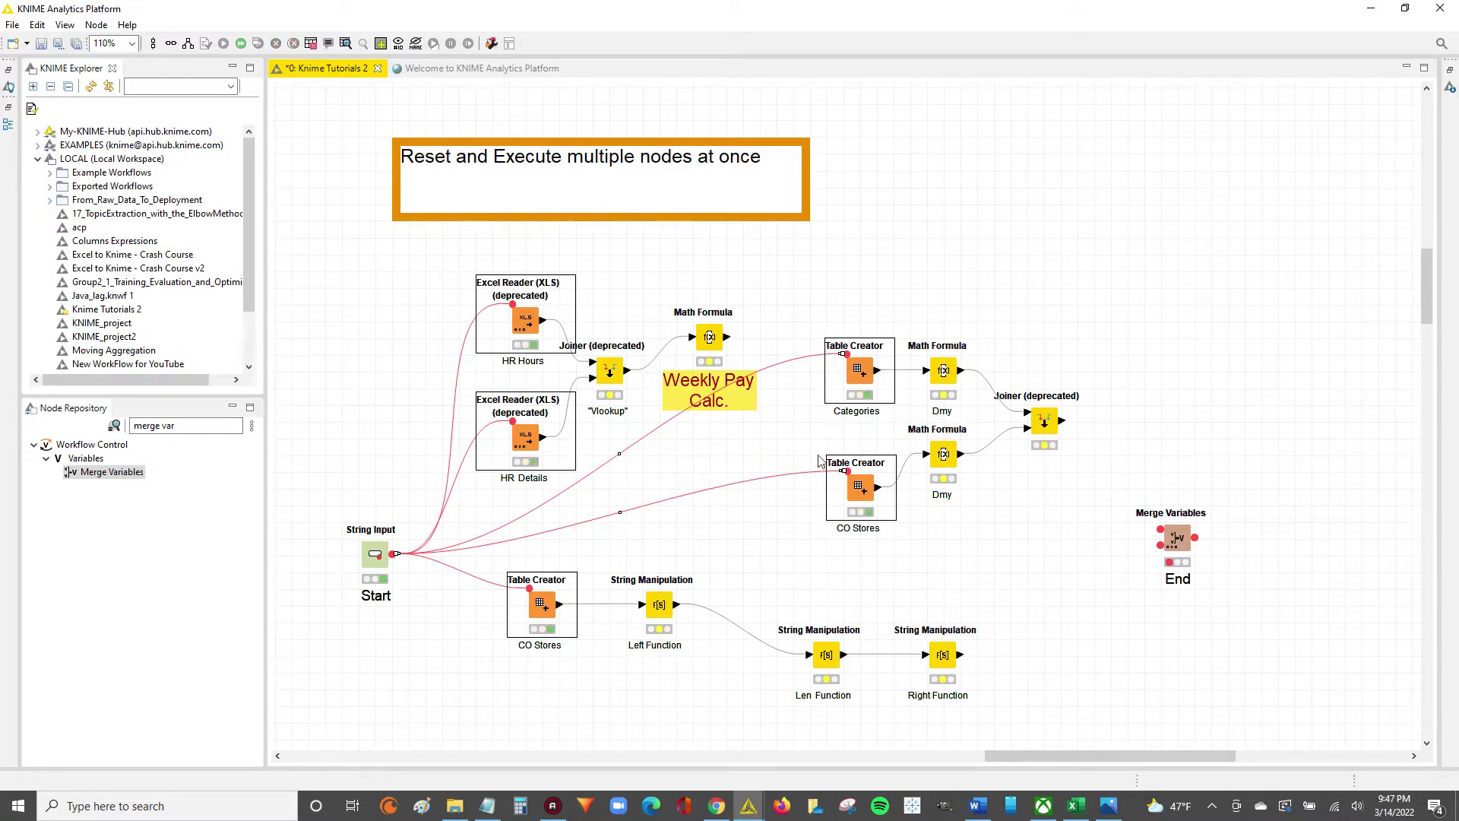
{"action": "left_click", "coordinate": [524, 345]}
{"action": "left_click", "coordinate": [524, 438]}
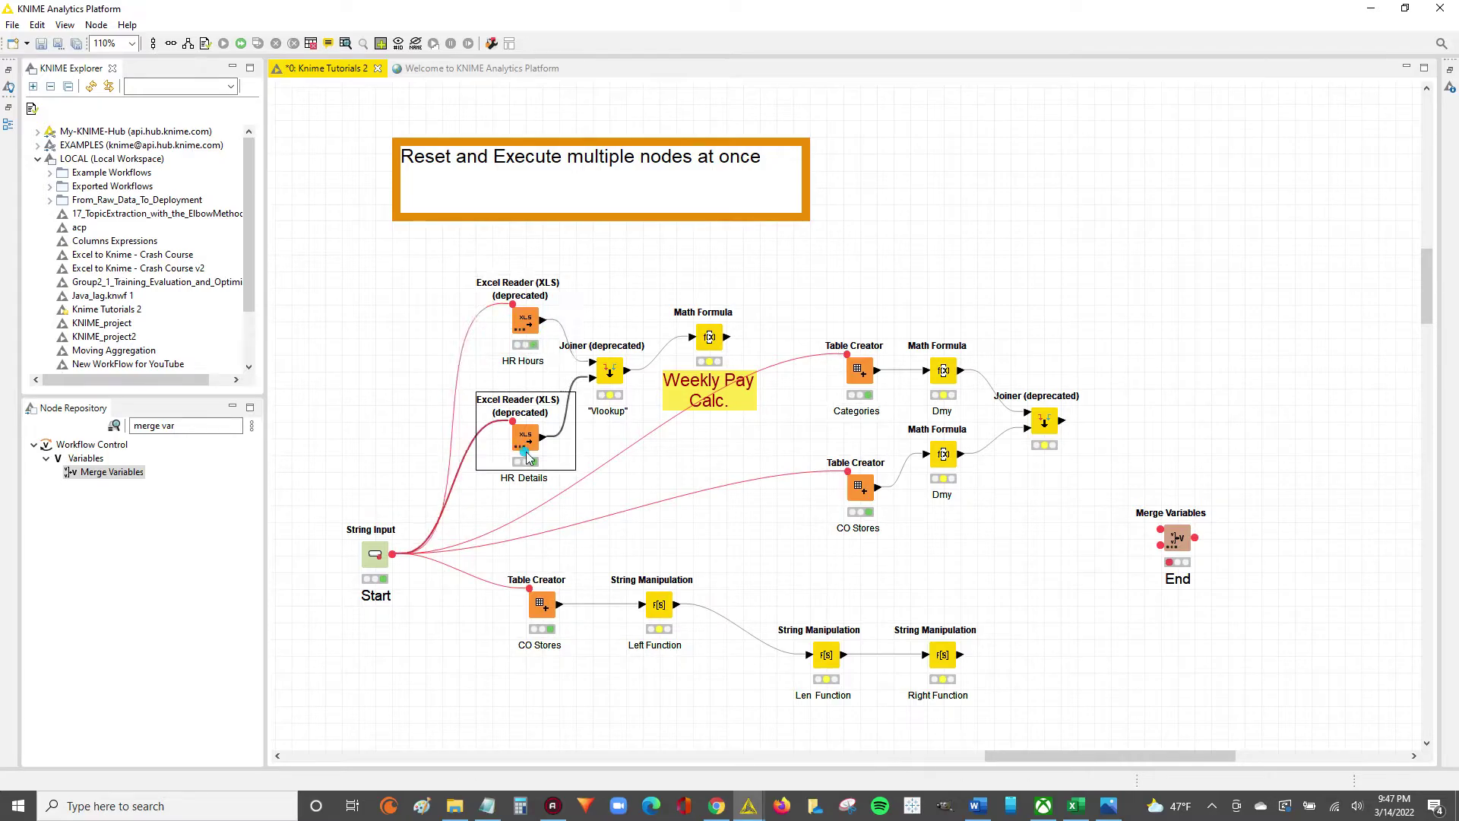
{"action": "left_click", "coordinate": [540, 604]}
{"action": "left_click", "coordinate": [858, 487]}
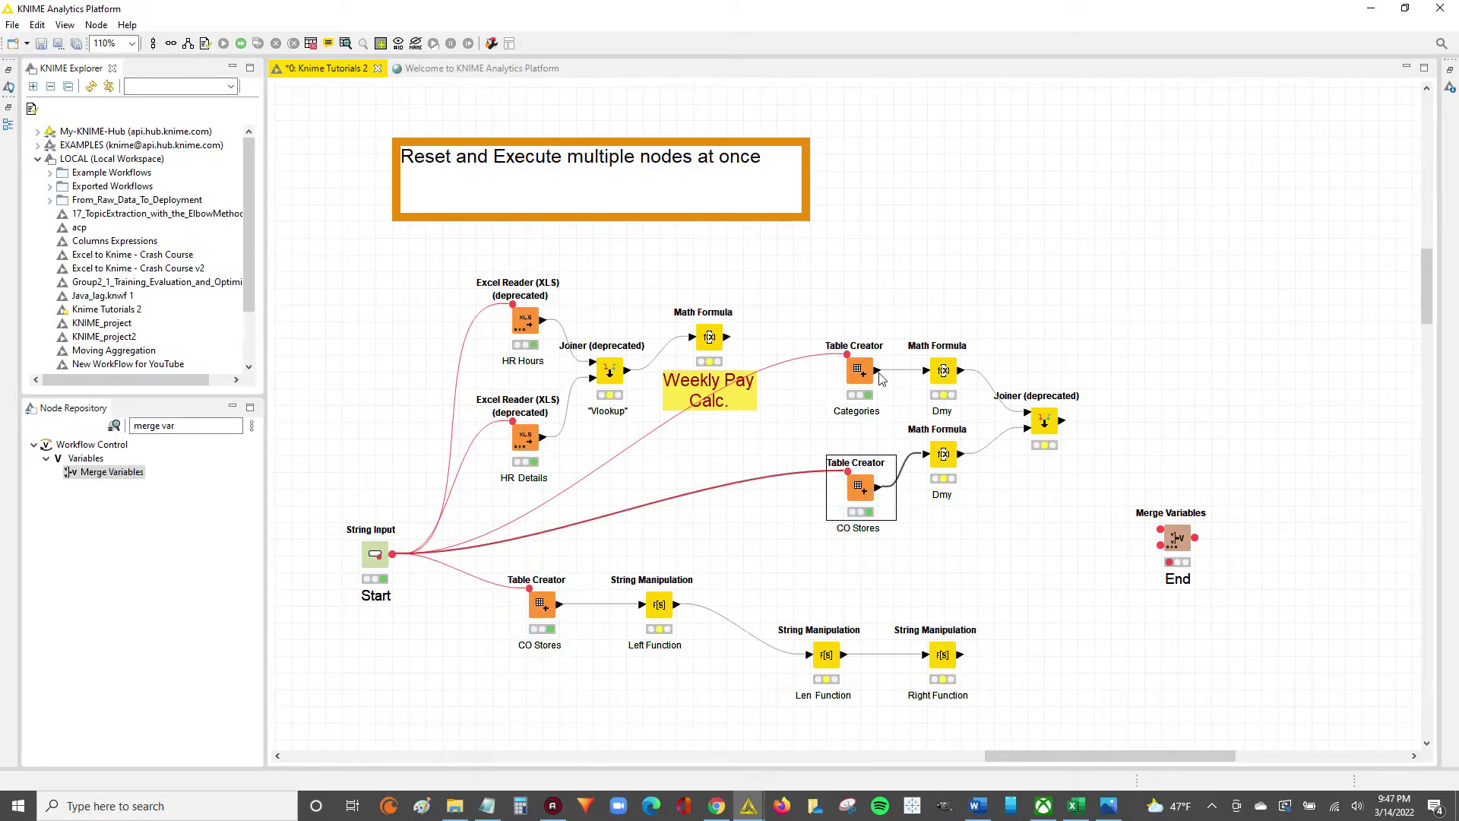
{"action": "left_click", "coordinate": [857, 370]}
{"action": "left_click", "coordinate": [373, 551]}
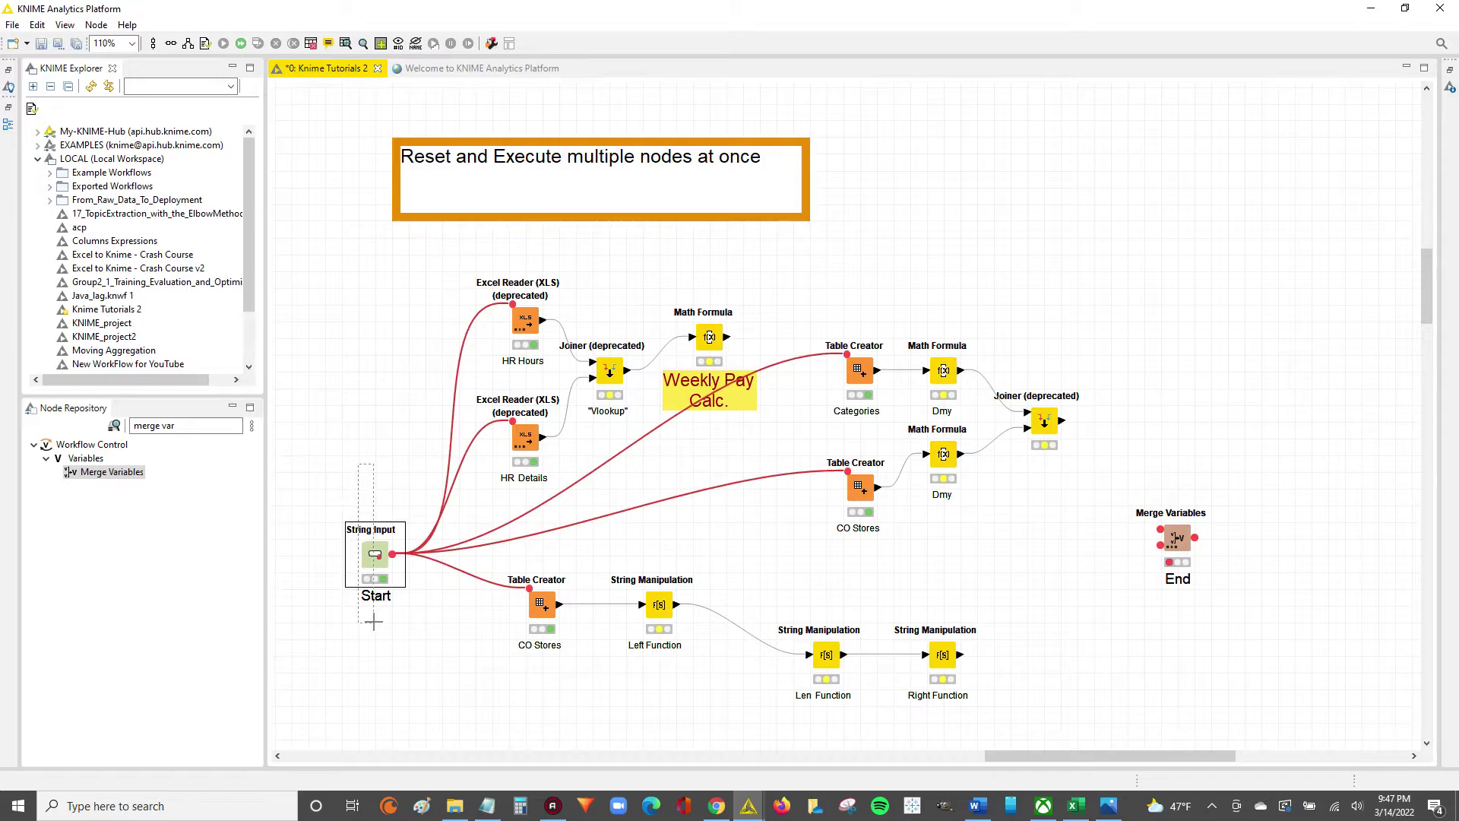
{"action": "left_click", "coordinate": [411, 643]}
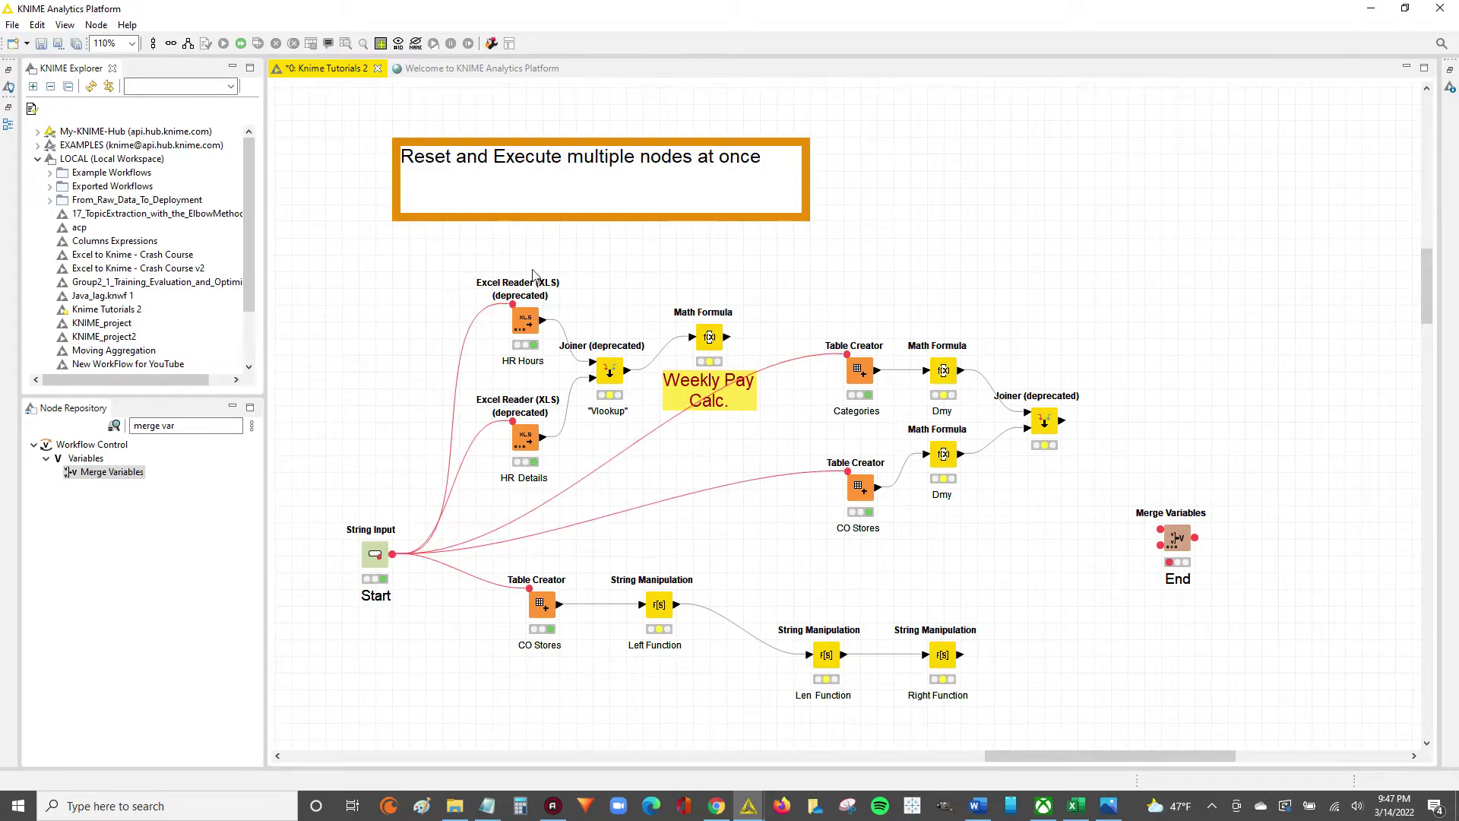
{"action": "left_click_drag", "start_coordinate": [537, 275], "coordinate": [580, 737]}
{"action": "left_click_drag", "start_coordinate": [881, 298], "coordinate": [875, 564]}
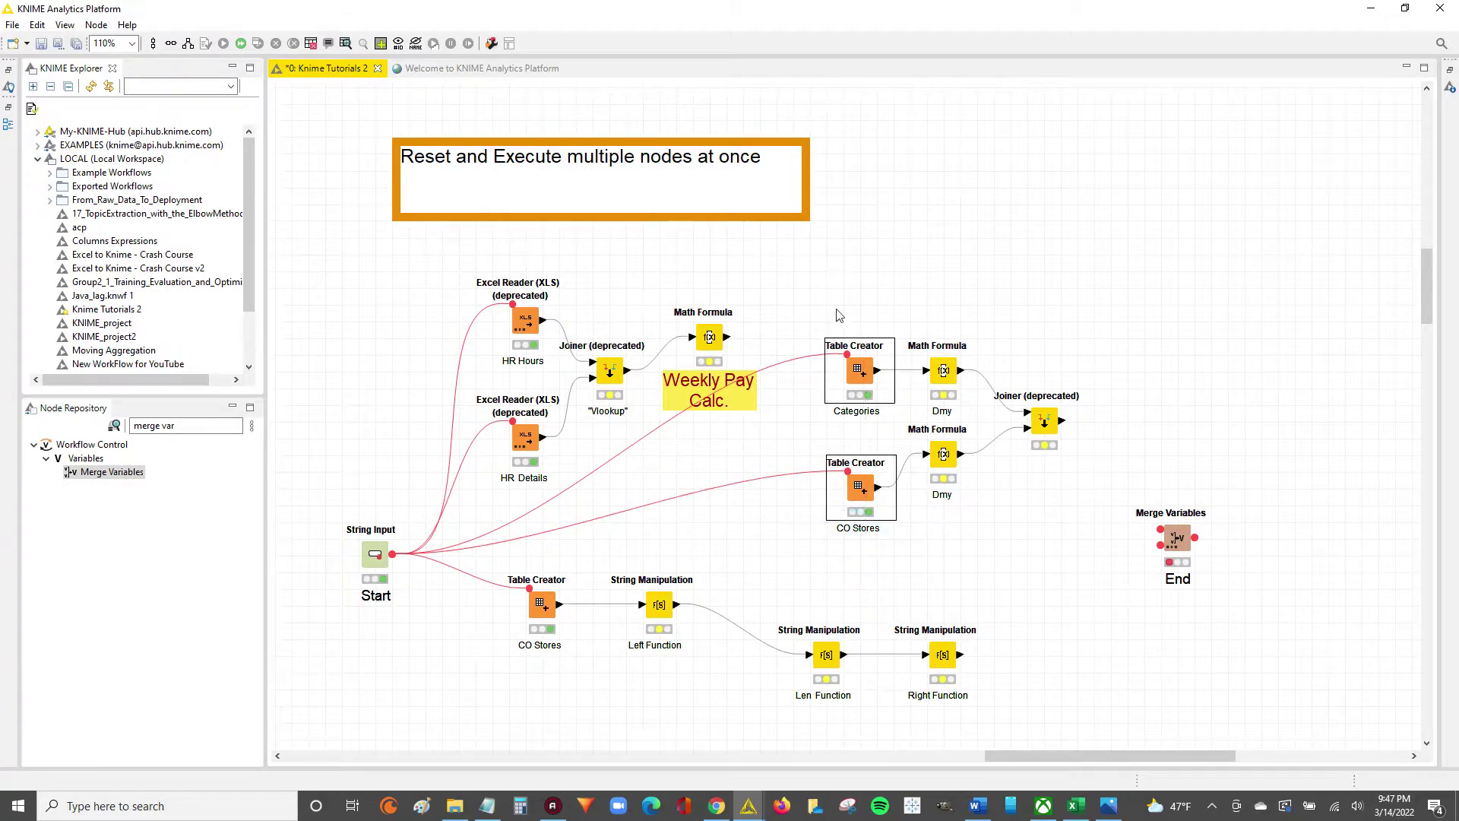
{"action": "left_click_drag", "start_coordinate": [518, 270], "coordinate": [566, 702]}
- Reset the Start node with F8 and confirm, clearing all its downstream nodes
{"action": "left_click", "coordinate": [551, 693]}
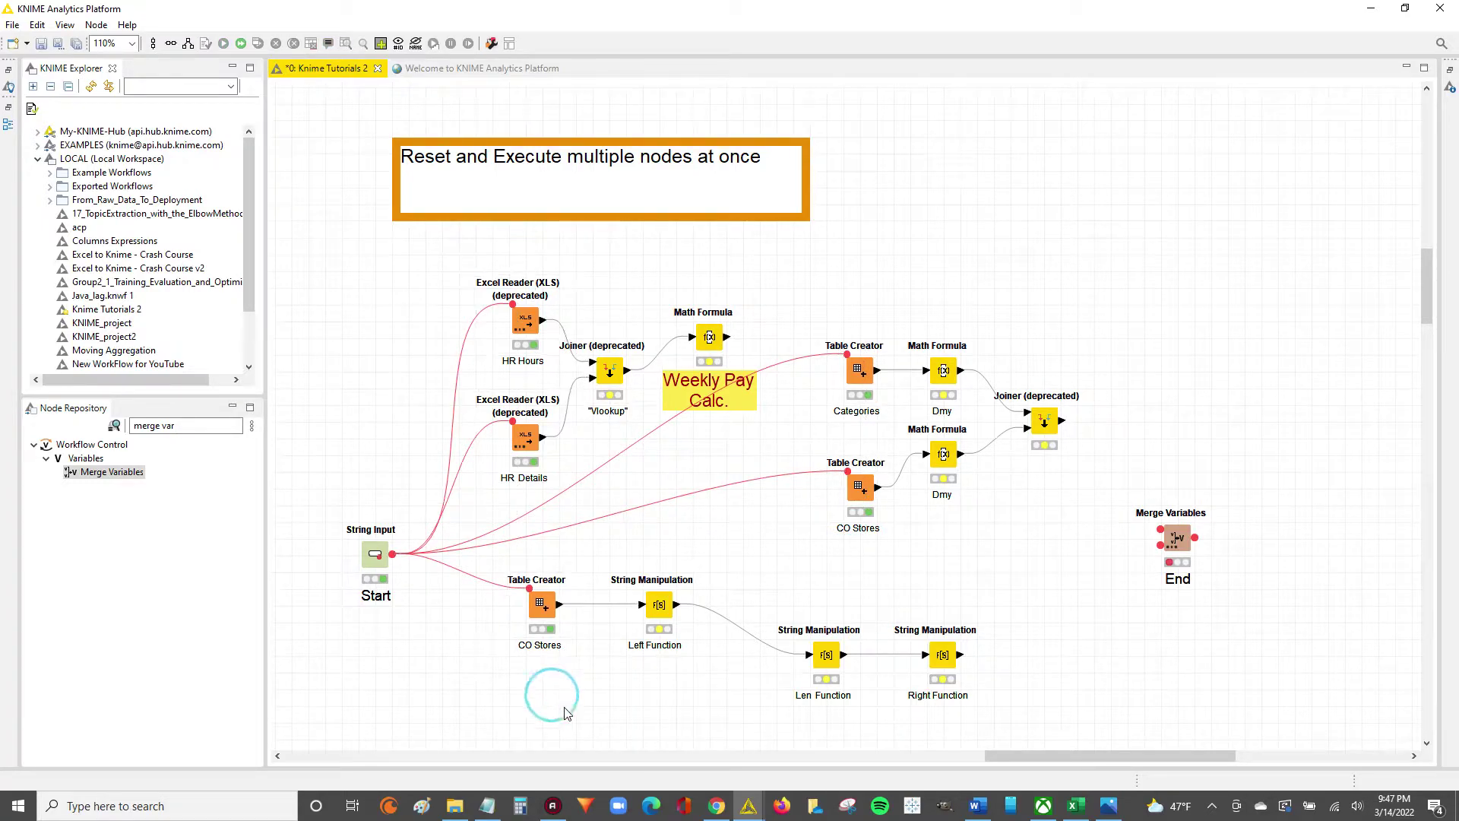
{"action": "left_click", "coordinate": [380, 561]}
{"action": "right_click", "coordinate": [380, 559]}
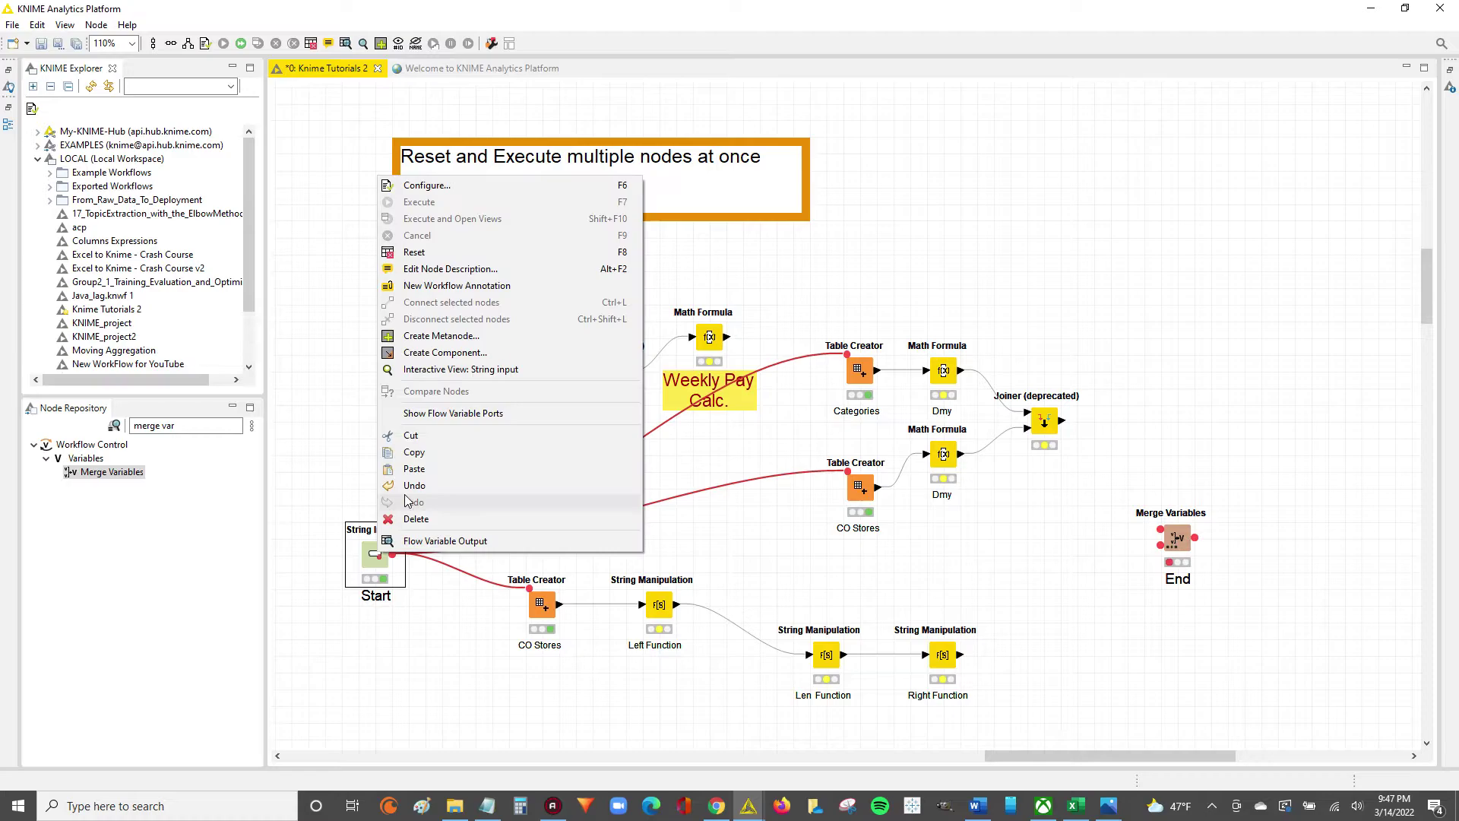
{"action": "left_click", "coordinate": [375, 564]}
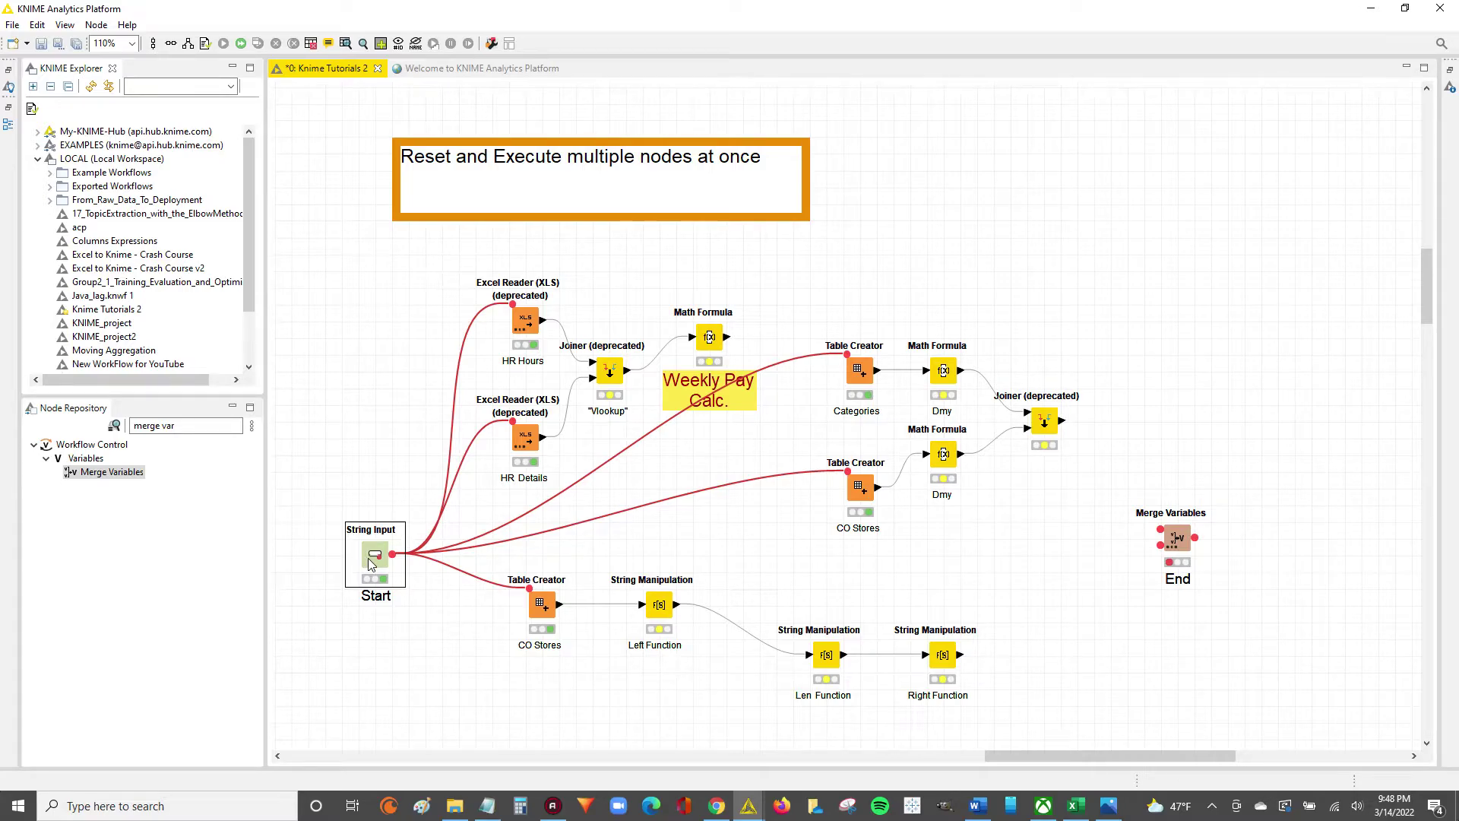
{"action": "key", "text": "F8"}
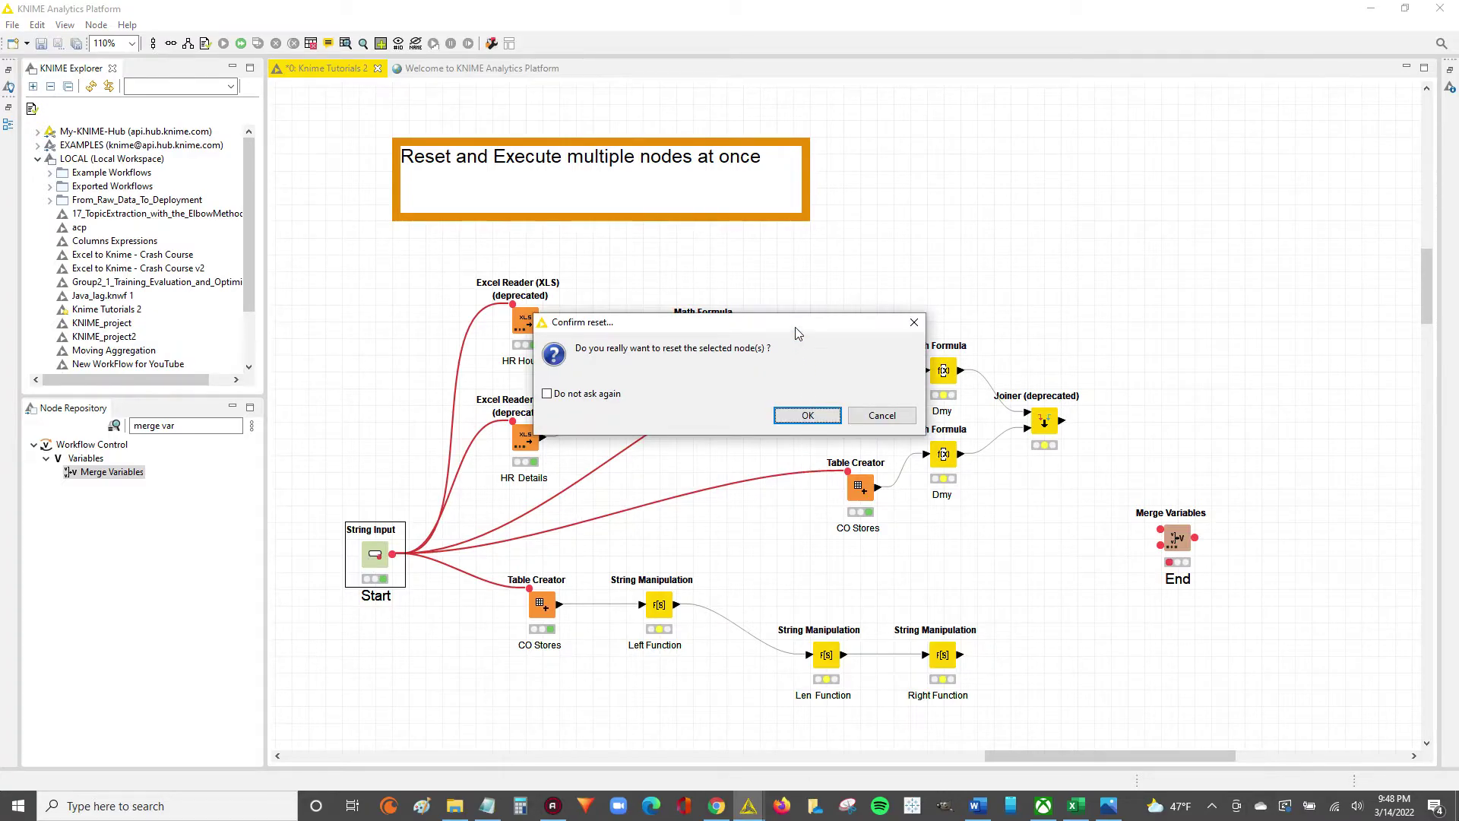
{"action": "left_click_drag", "start_coordinate": [794, 328], "coordinate": [1102, 132]}
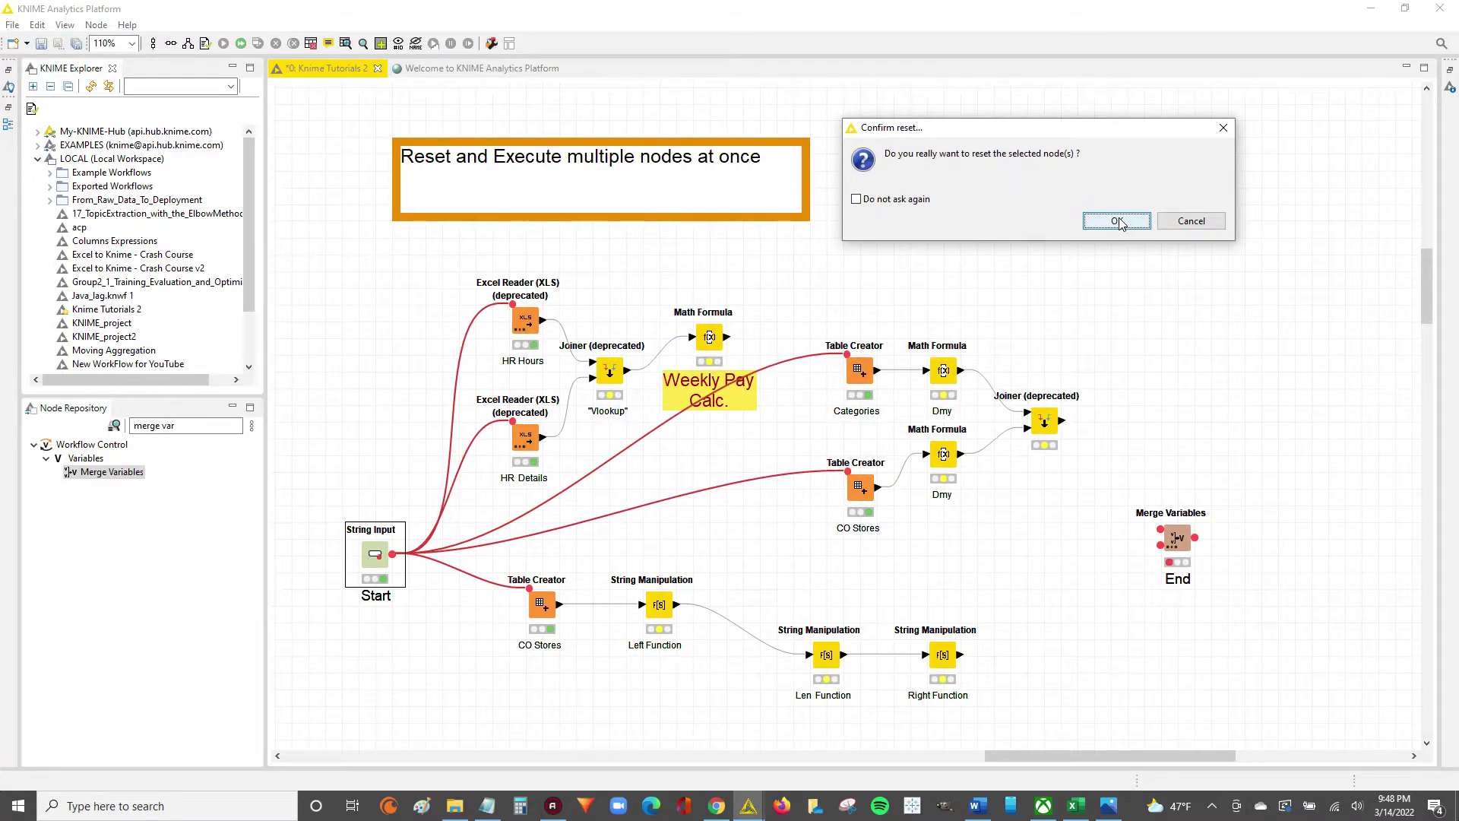
{"action": "left_click", "coordinate": [1119, 222]}
{"action": "left_click_drag", "start_coordinate": [512, 244], "coordinate": [536, 640]}
{"action": "left_click", "coordinate": [863, 294]}
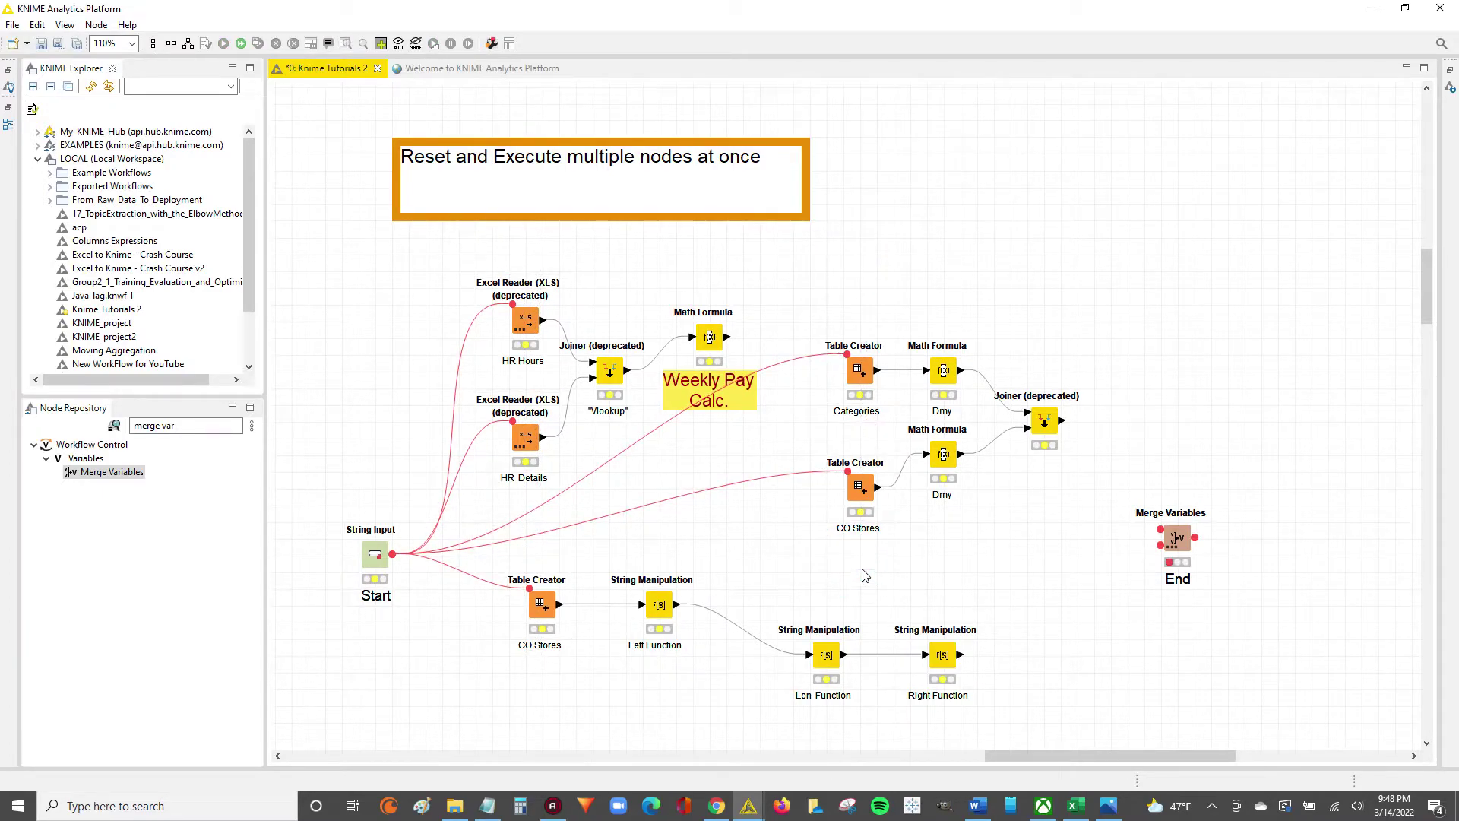
- Select Start, its downstream nodes and End to review the current connections
{"action": "left_click_drag", "start_coordinate": [322, 274], "coordinate": [570, 658]}
{"action": "left_click_drag", "start_coordinate": [857, 238], "coordinate": [865, 586]}
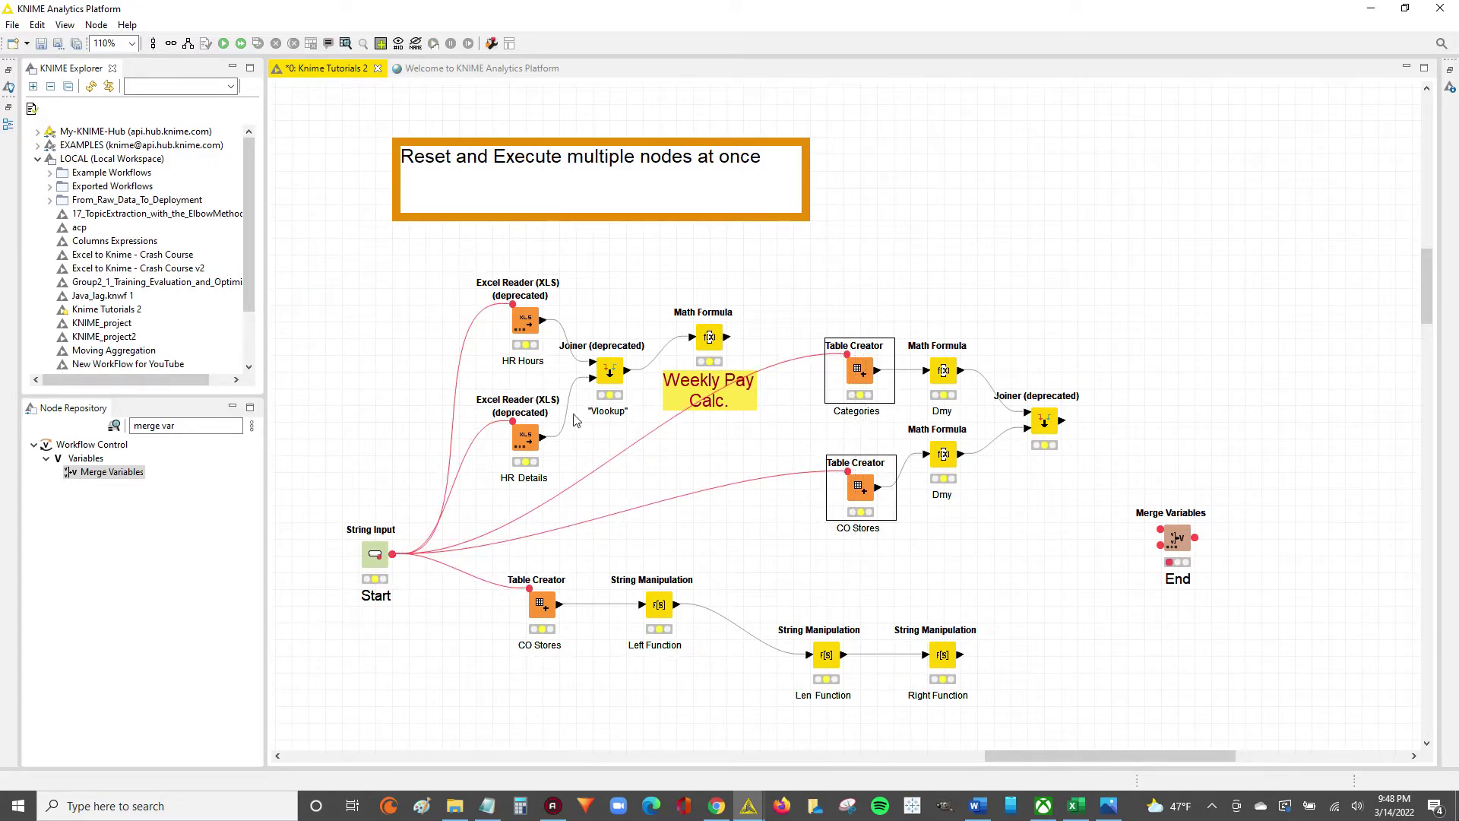
{"action": "left_click_drag", "start_coordinate": [515, 248], "coordinate": [532, 668]}
{"action": "left_click", "coordinate": [480, 661]}
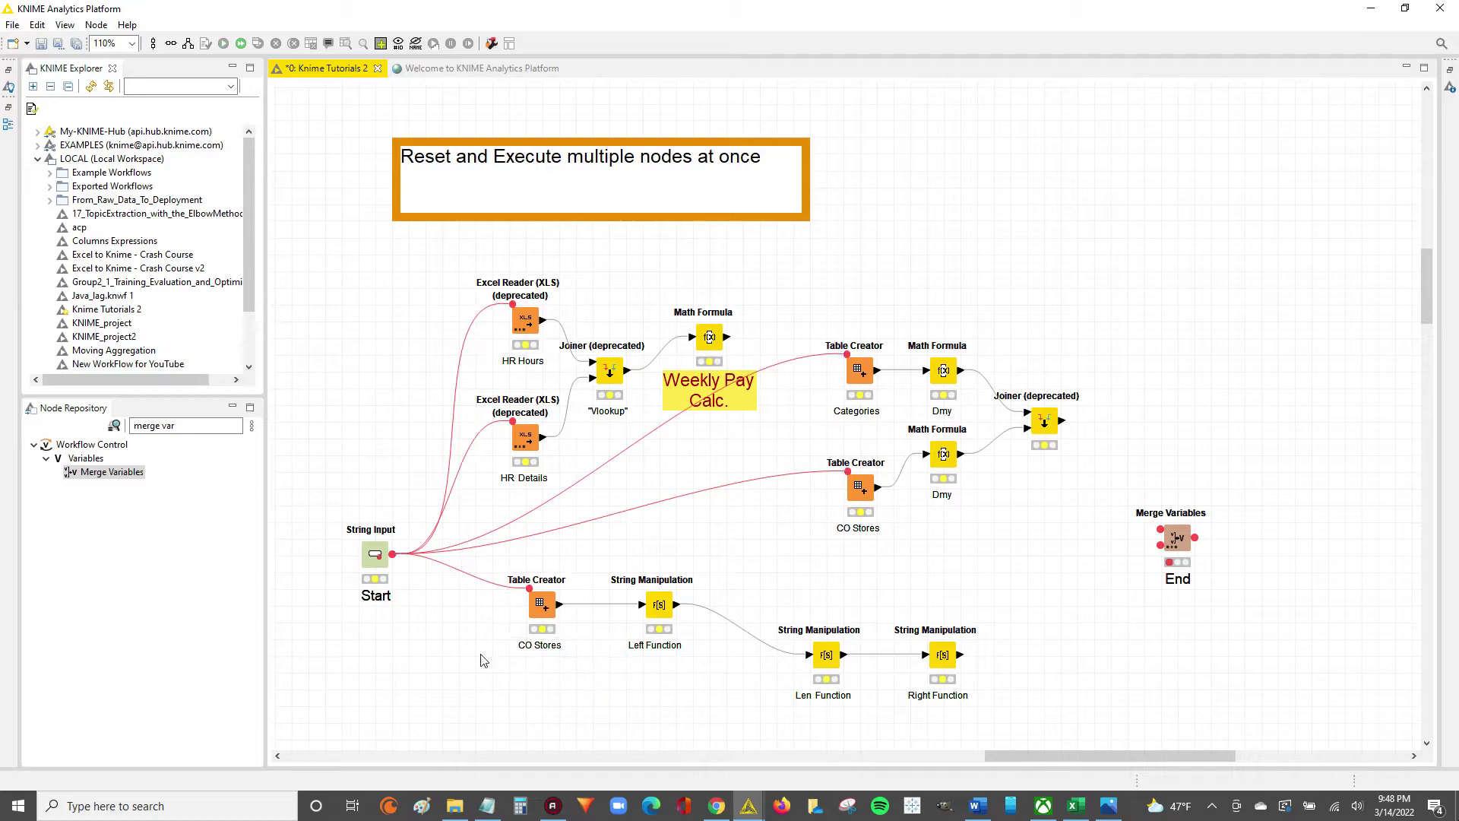
{"action": "left_click", "coordinate": [372, 554]}
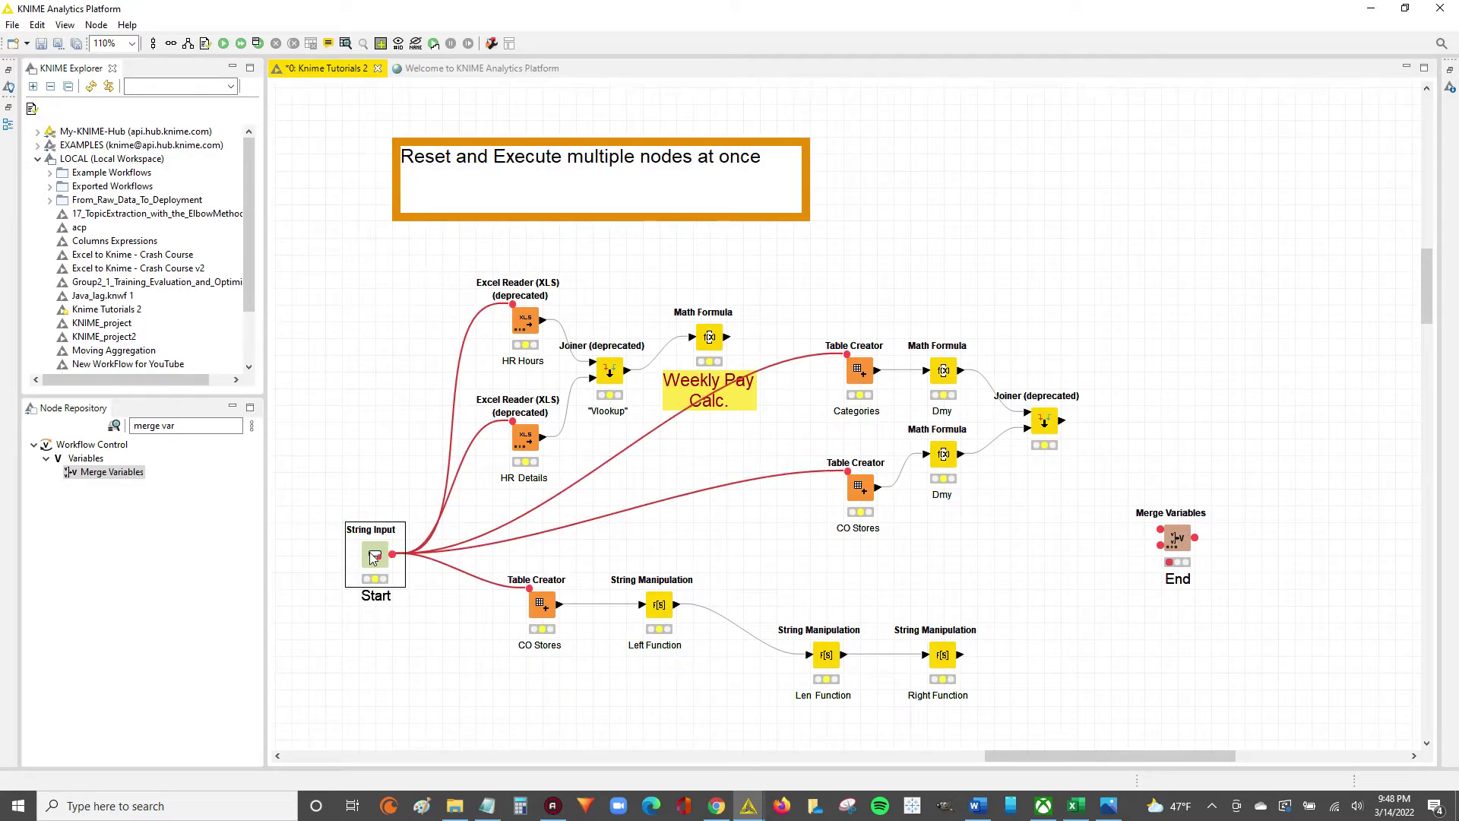
{"action": "left_click", "coordinate": [891, 570]}
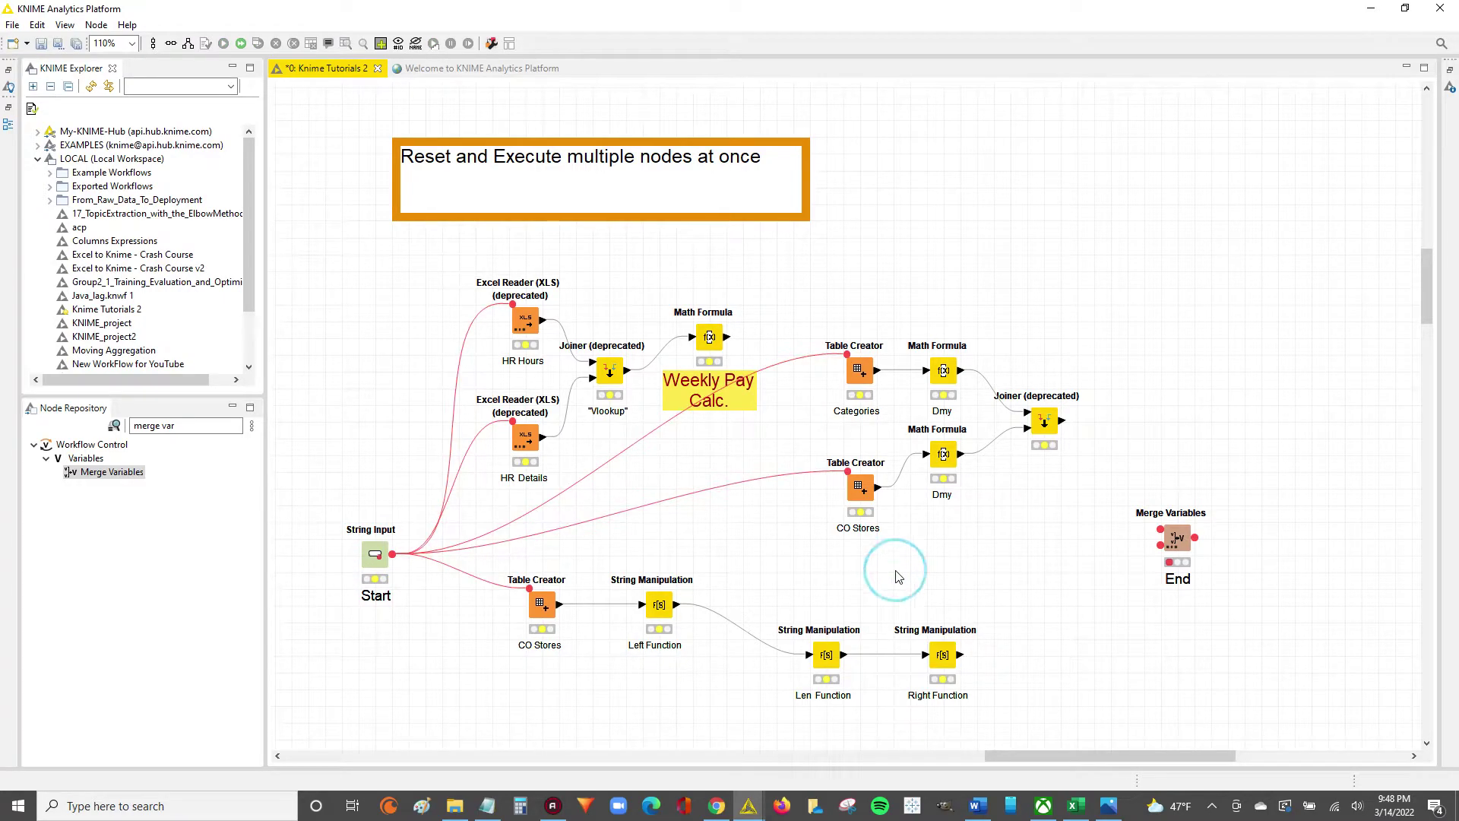
{"action": "left_click", "coordinate": [1177, 541]}
{"action": "left_click", "coordinate": [1109, 551]}
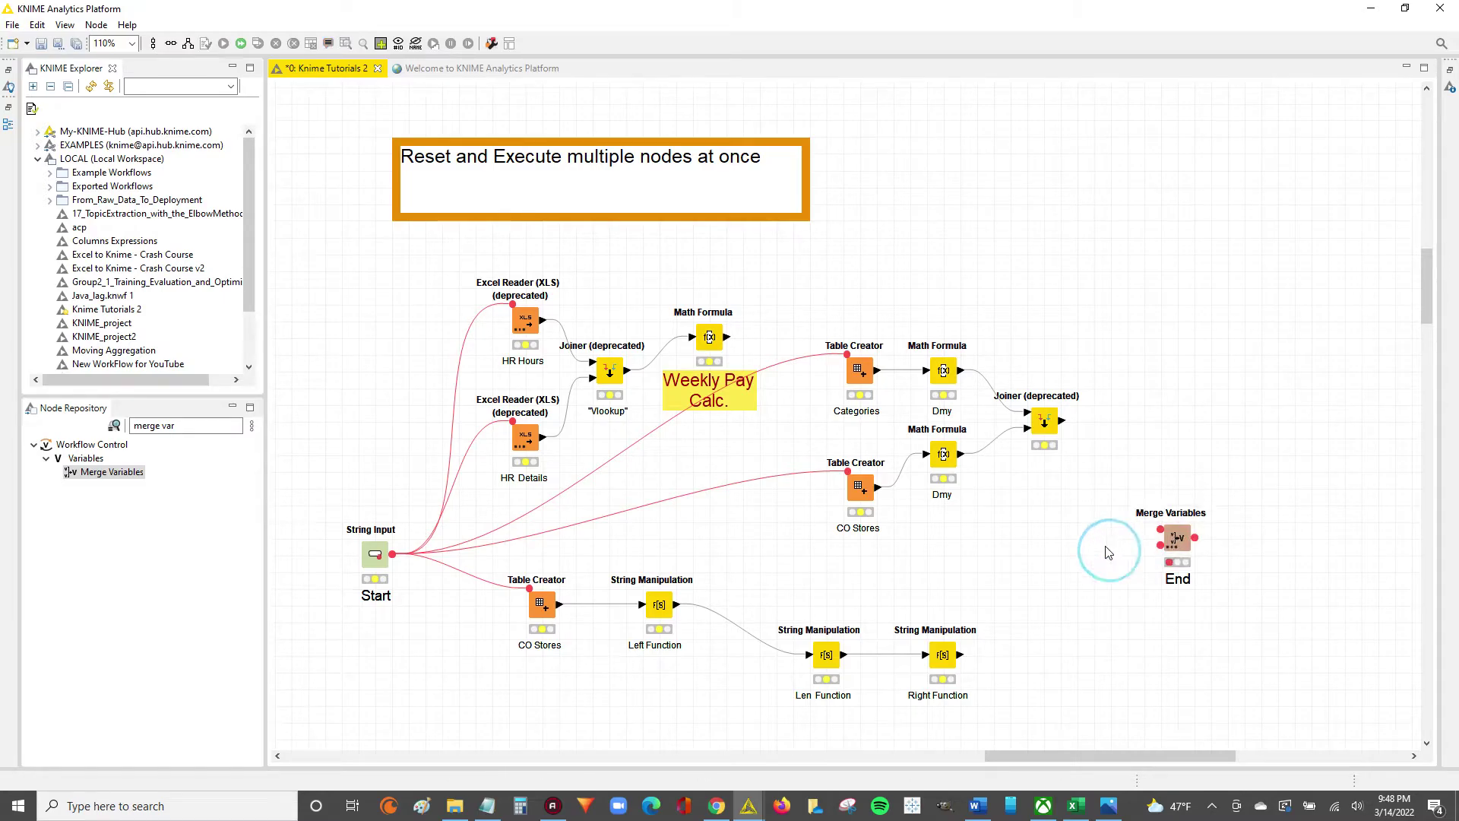
- Connect Weekly Pay Calc.'s variable output to the End Merge Variables node
{"action": "left_click", "coordinate": [719, 335]}
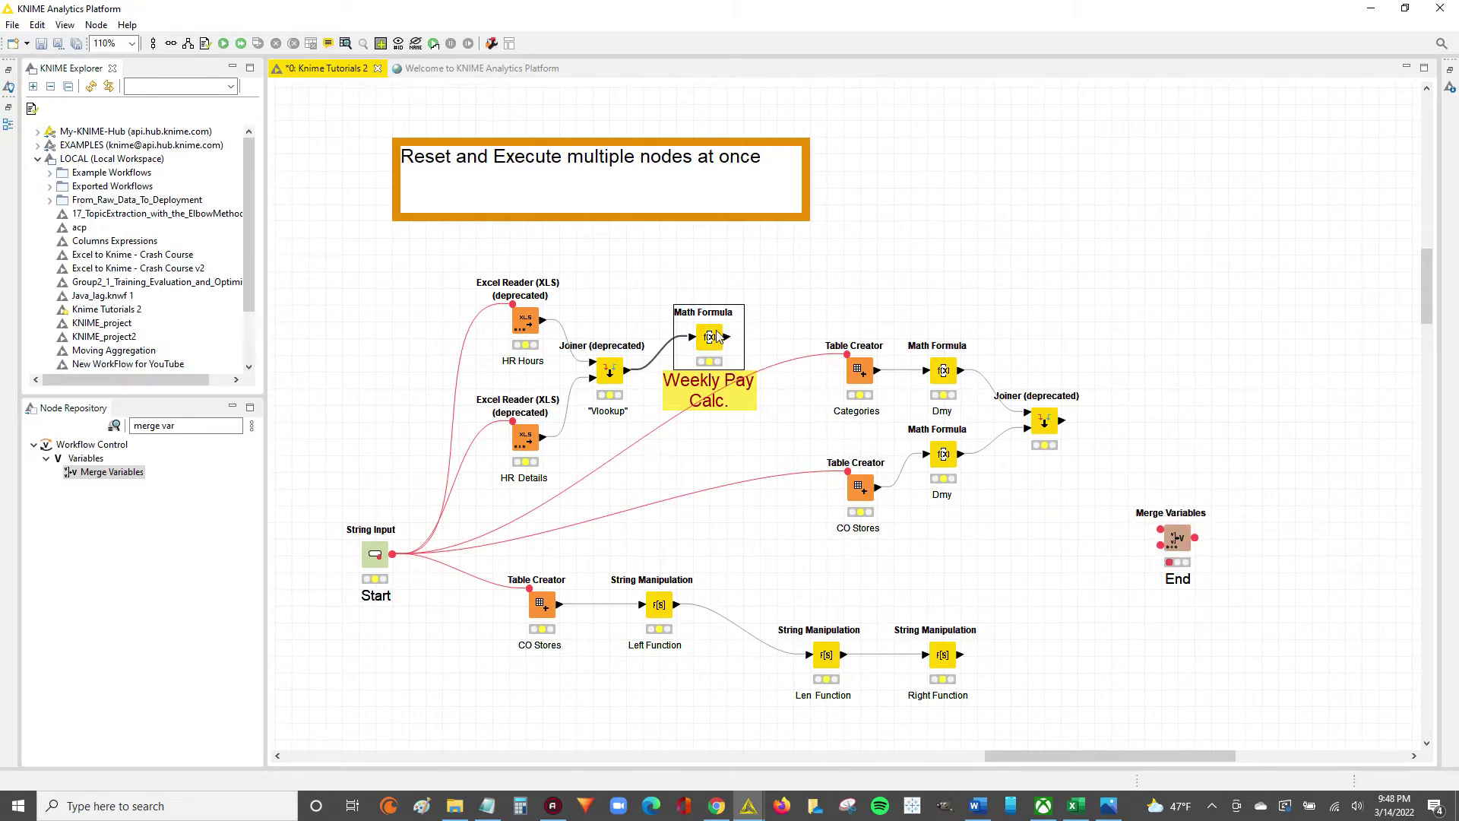
{"action": "mouse_move", "coordinate": [728, 322]}
{"action": "left_mouse_down"}
{"action": "mouse_move", "coordinate": [848, 291]}
{"action": "mouse_move", "coordinate": [936, 323]}
{"action": "mouse_move", "coordinate": [1064, 515]}
{"action": "mouse_move", "coordinate": [1158, 533]}
{"action": "mouse_move", "coordinate": [1147, 572]}
{"action": "mouse_move", "coordinate": [1130, 553]}
{"action": "left_mouse_up"}
{"action": "left_click", "coordinate": [709, 337]}
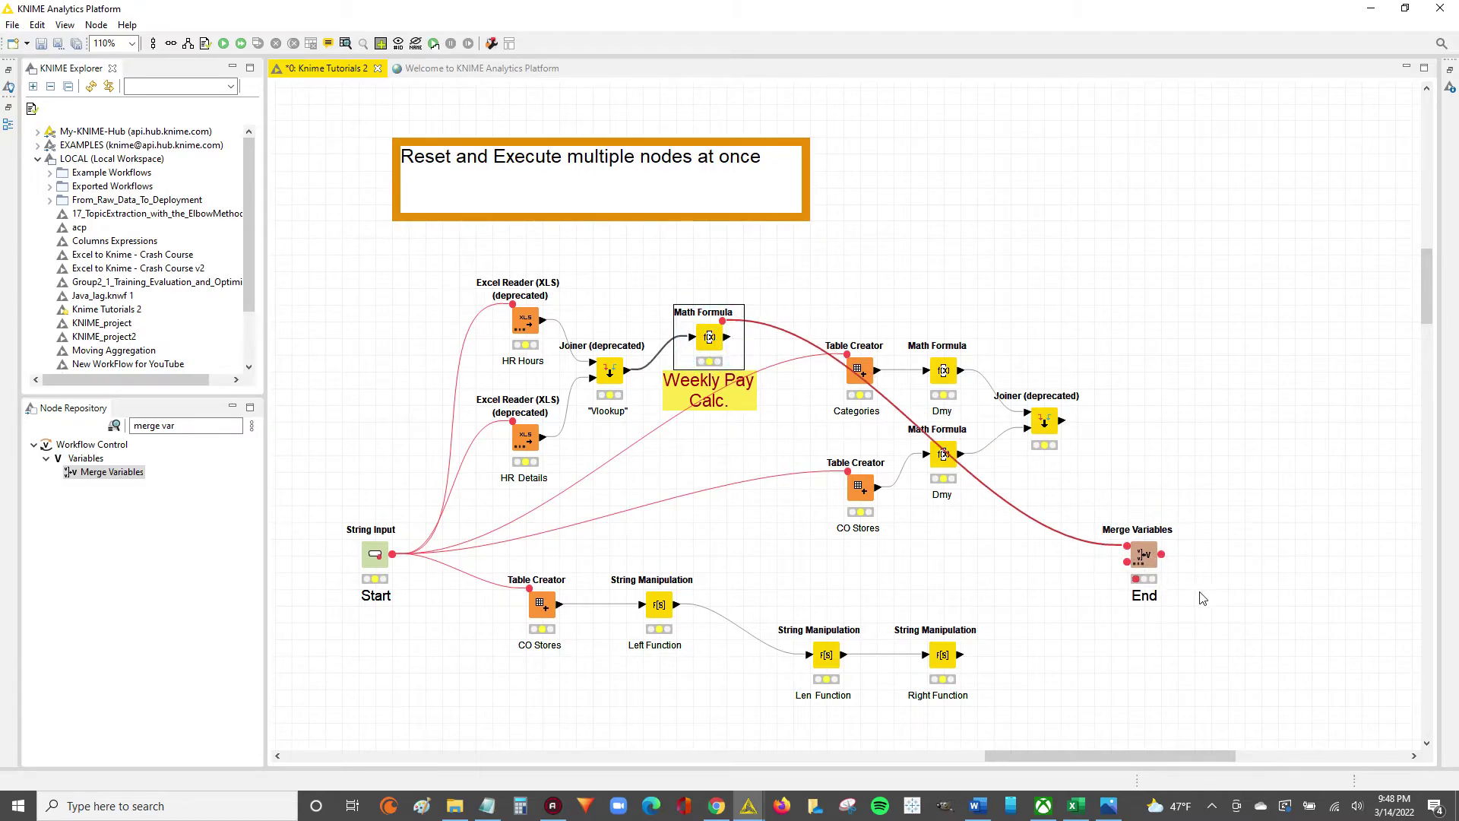
{"action": "left_click", "coordinate": [1130, 550]}
{"action": "left_click", "coordinate": [1079, 639]}
{"action": "left_click", "coordinate": [935, 659]}
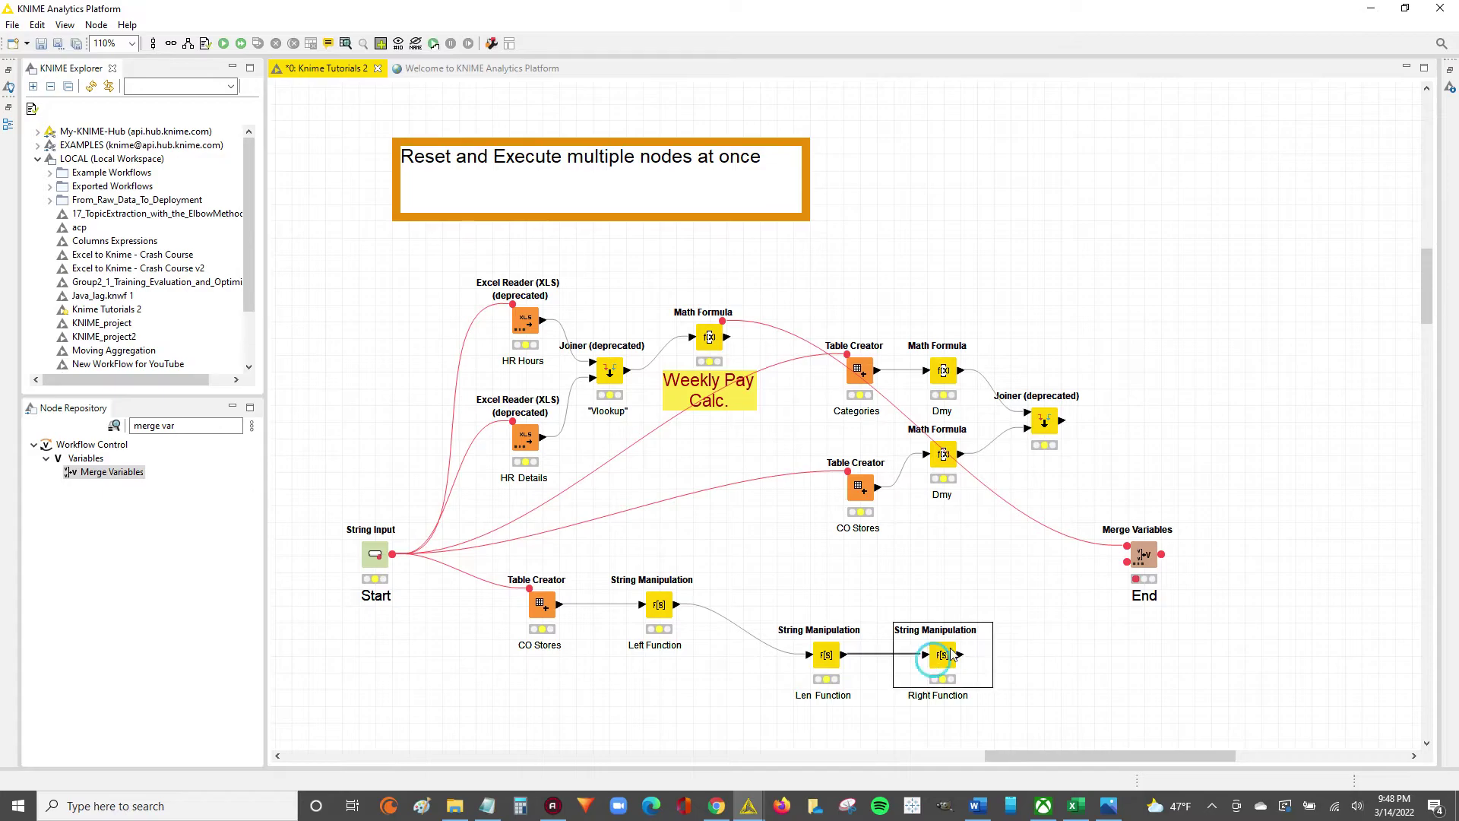
{"action": "left_click", "coordinate": [1052, 422]}
{"action": "left_click", "coordinate": [951, 661]}
{"action": "left_click", "coordinate": [1148, 557]}
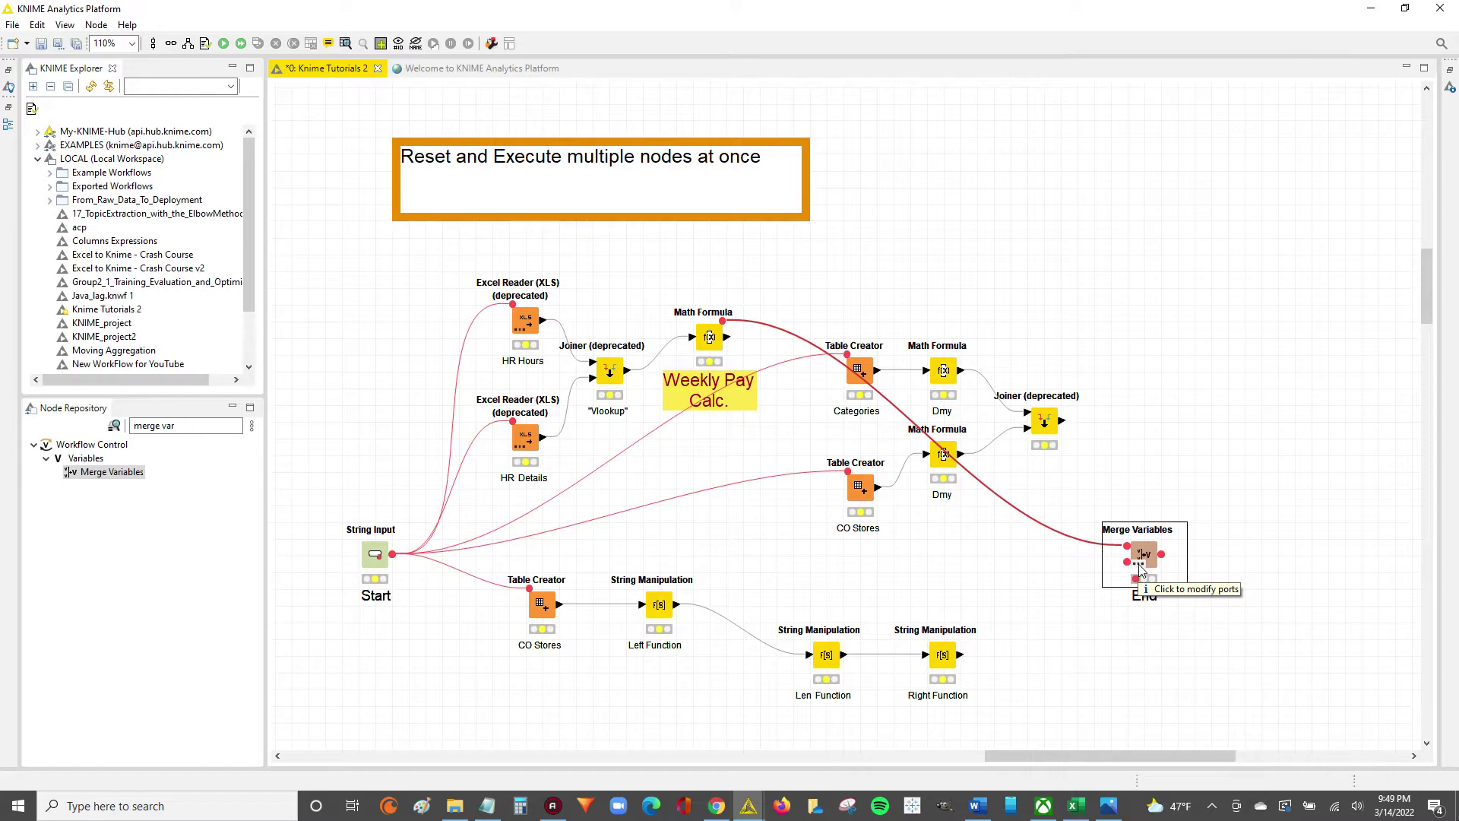
- Add two input ports to End, then remove one, leaving three variable inputs
{"action": "left_click", "coordinate": [1140, 569]}
{"action": "left_click", "coordinate": [1187, 583]}
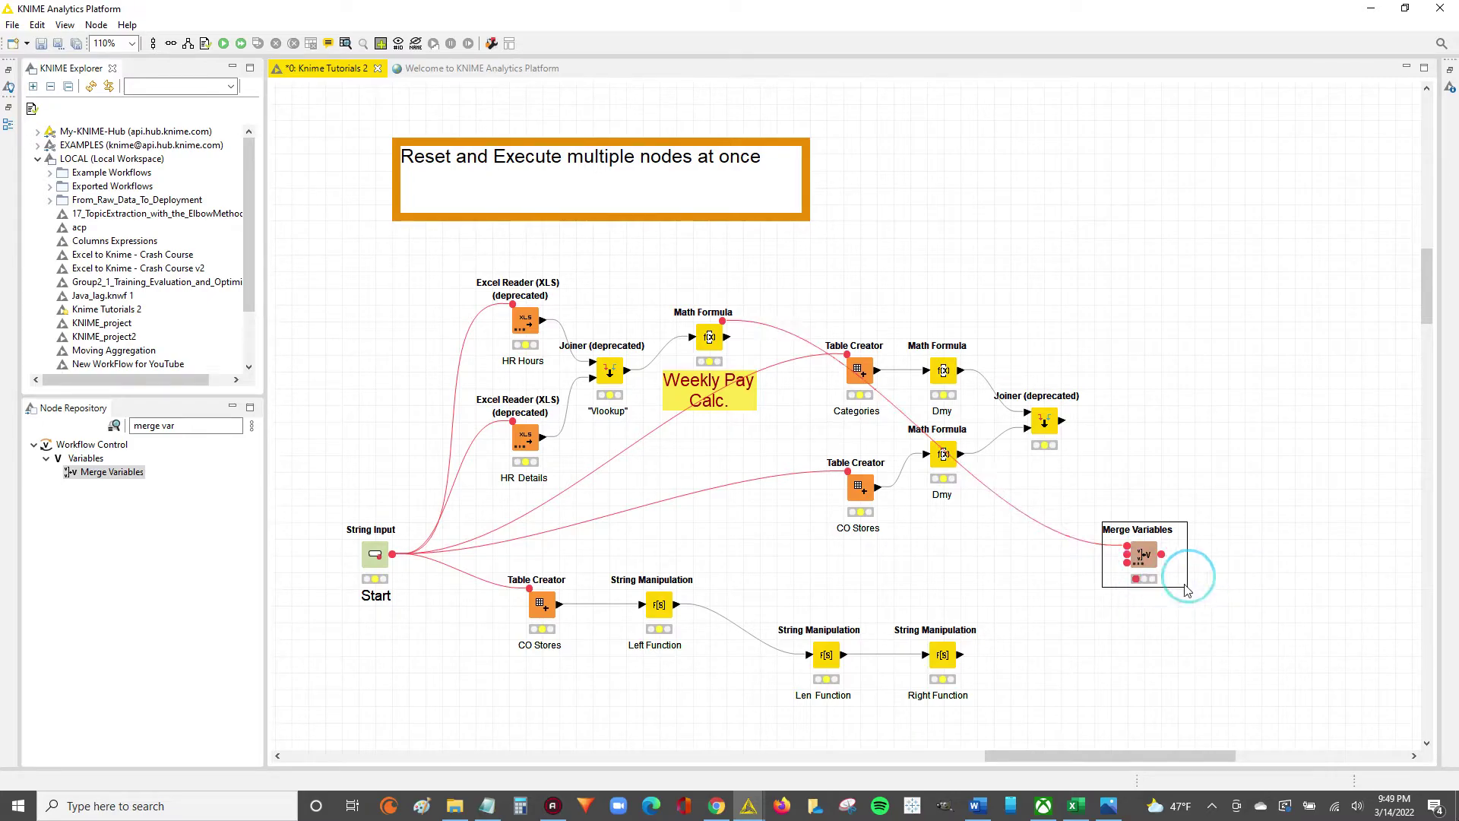
{"action": "left_click", "coordinate": [1140, 569]}
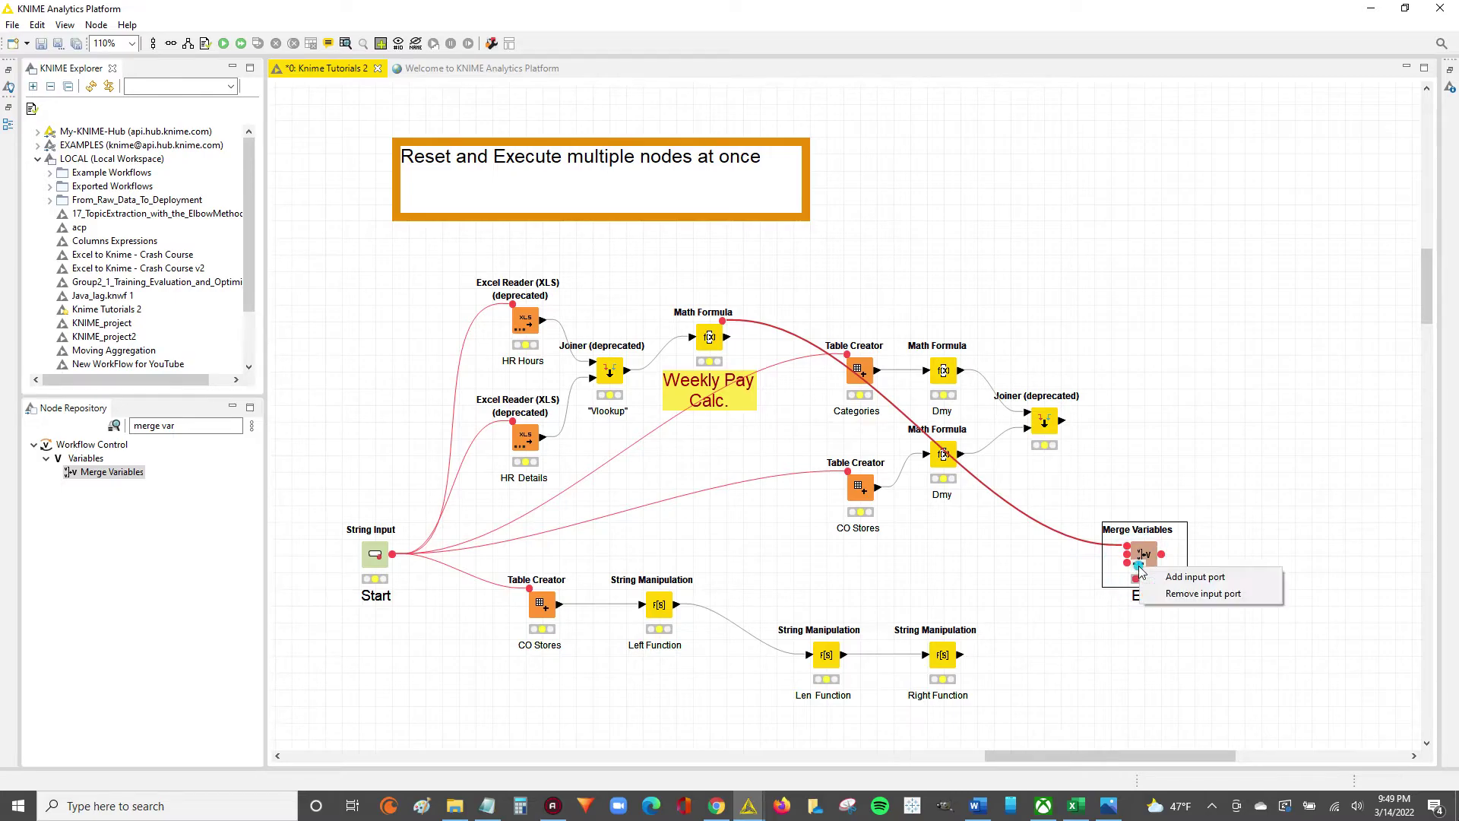
{"action": "left_click", "coordinate": [1194, 577]}
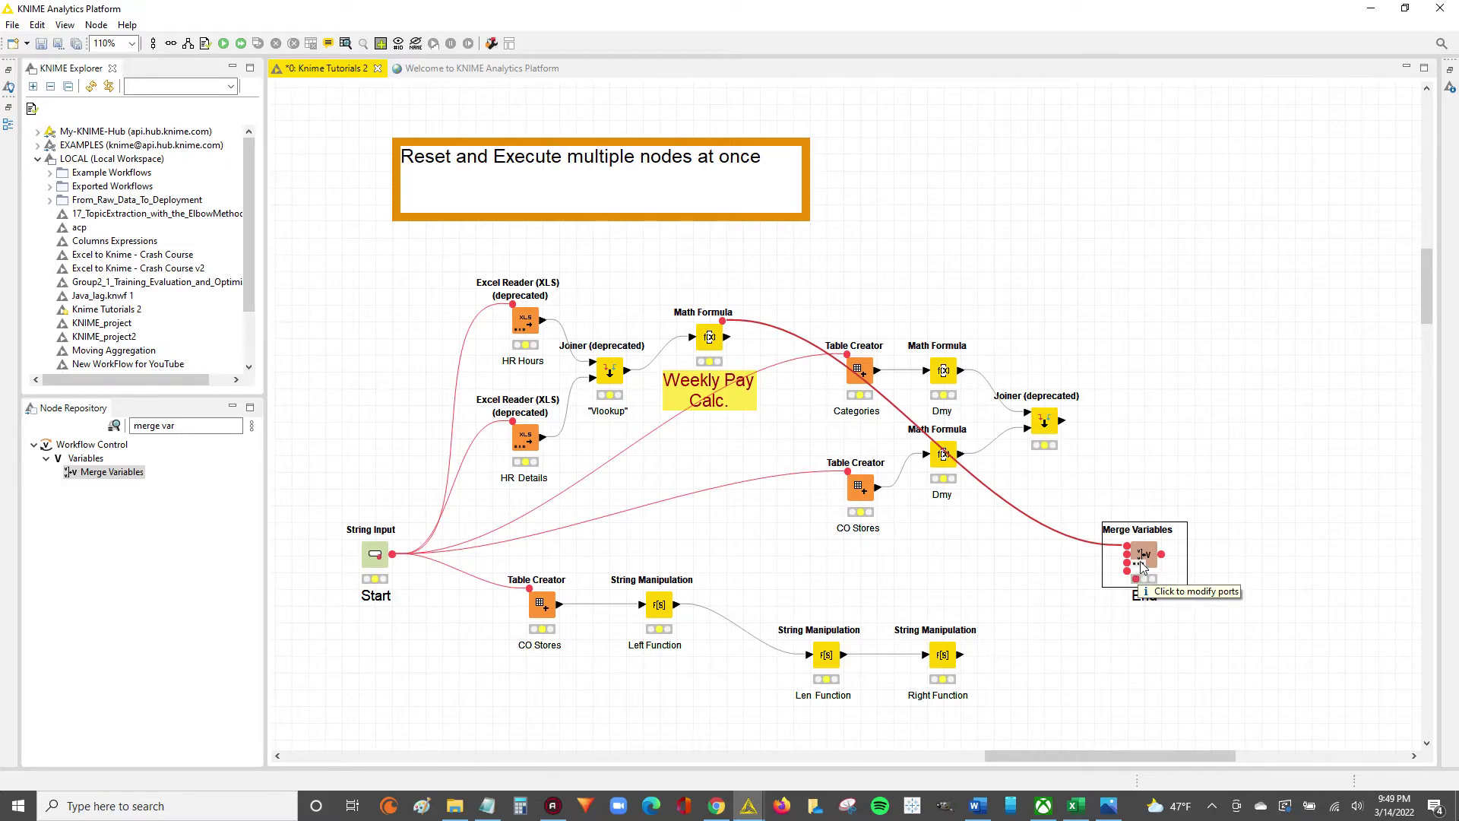
{"action": "left_click", "coordinate": [1139, 563]}
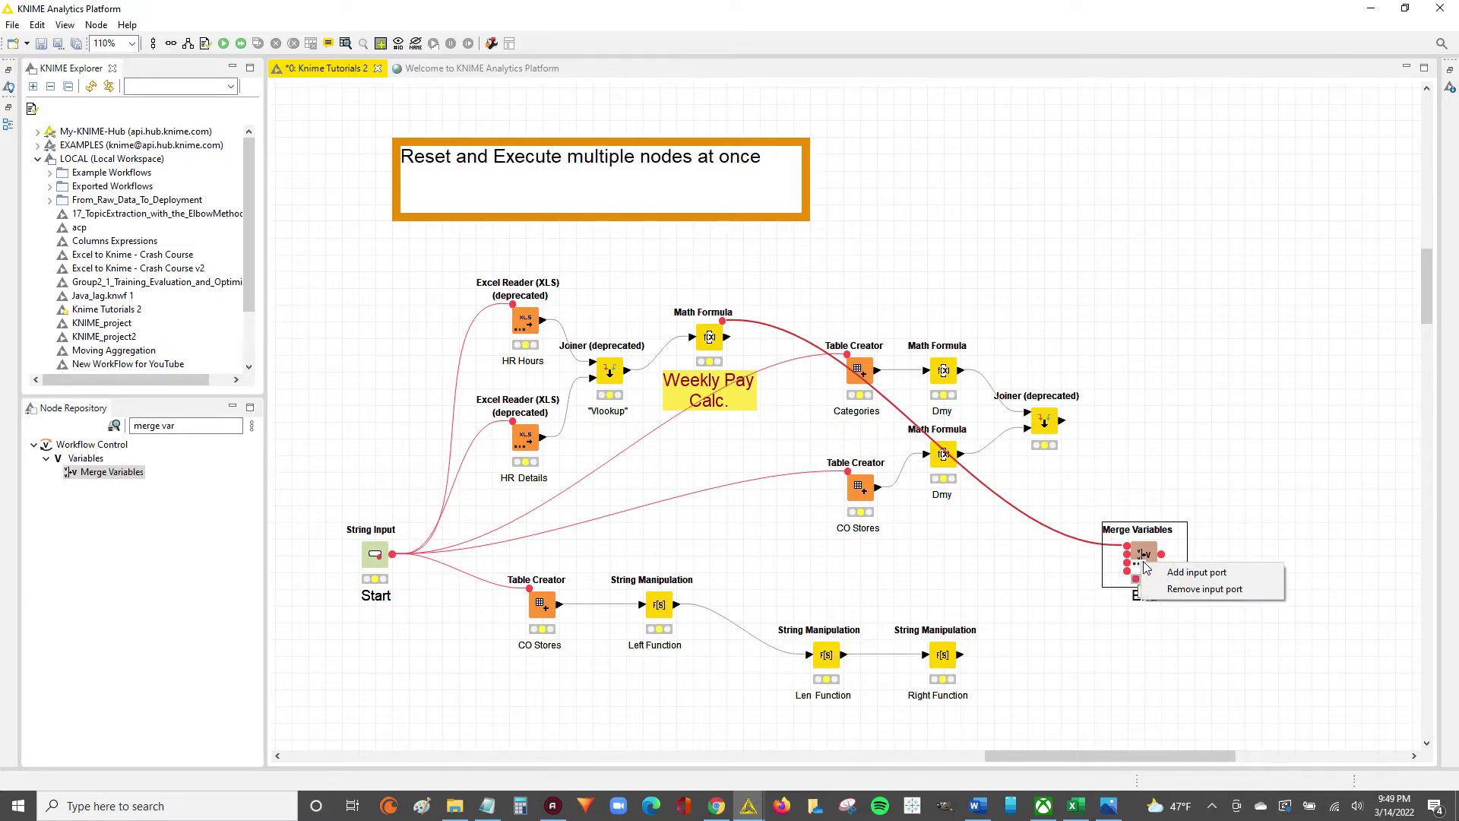
{"action": "left_click", "coordinate": [1192, 588]}
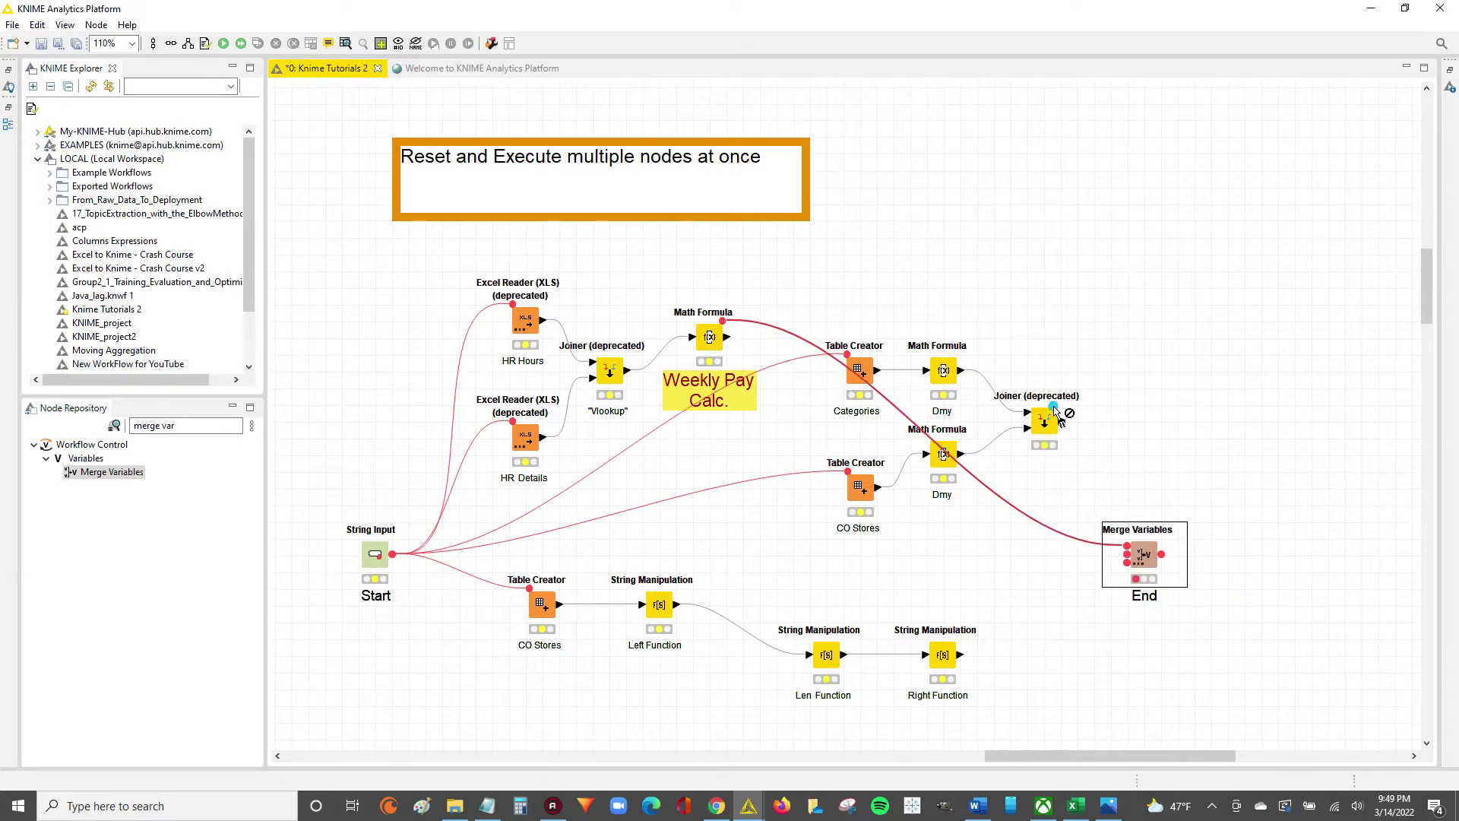
- Connect the Joiner (deprecated) and Right Function outputs to End's free input ports
{"action": "left_click_drag", "start_coordinate": [1062, 420], "coordinate": [1129, 563]}
{"action": "left_click_drag", "start_coordinate": [962, 653], "coordinate": [1132, 566]}
{"action": "left_click", "coordinate": [1148, 546]}
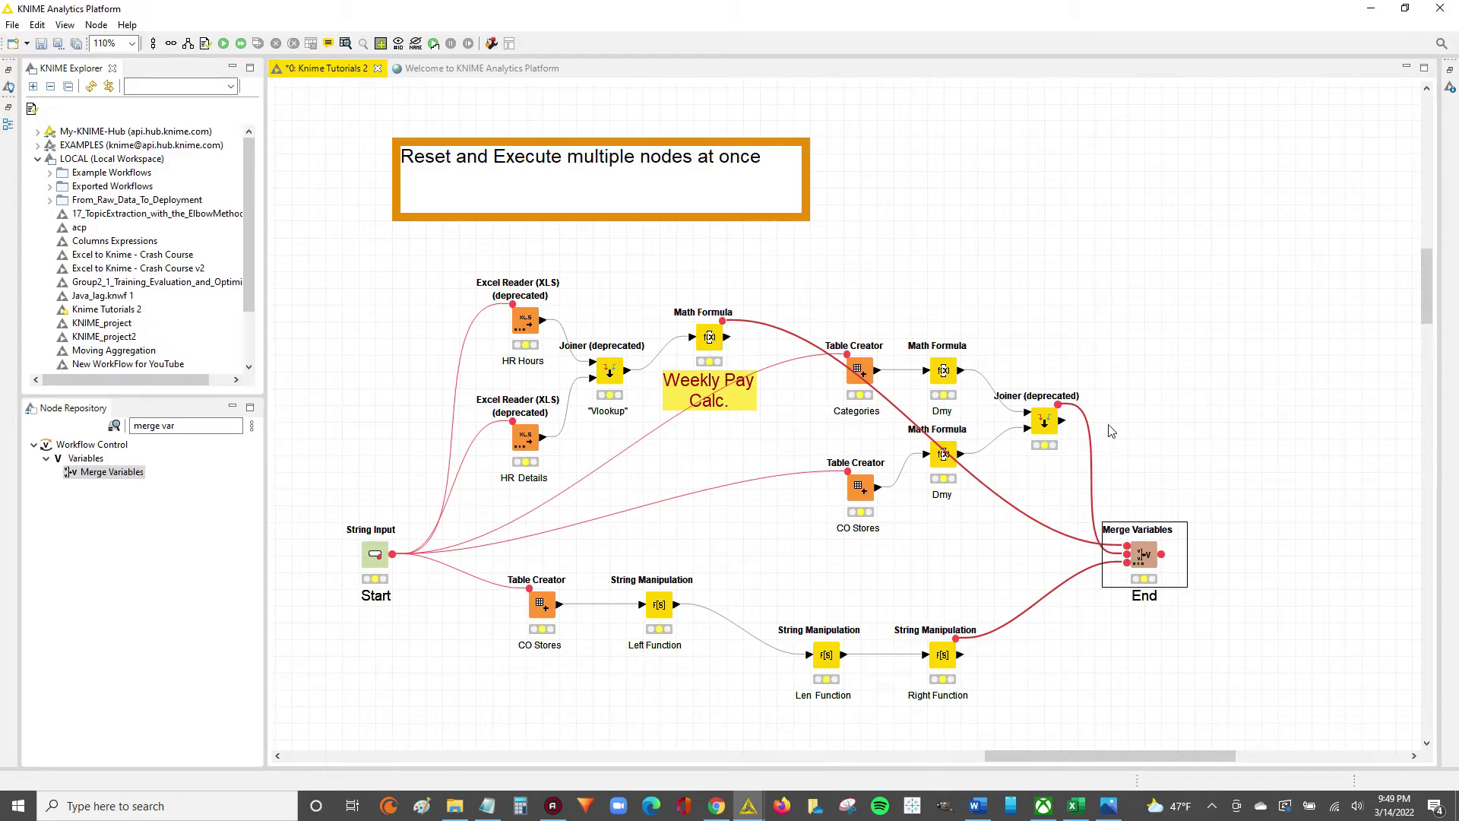
- Select End and each of its three source nodes to verify the connections
{"action": "left_click_drag", "start_coordinate": [1101, 395], "coordinate": [1092, 446]}
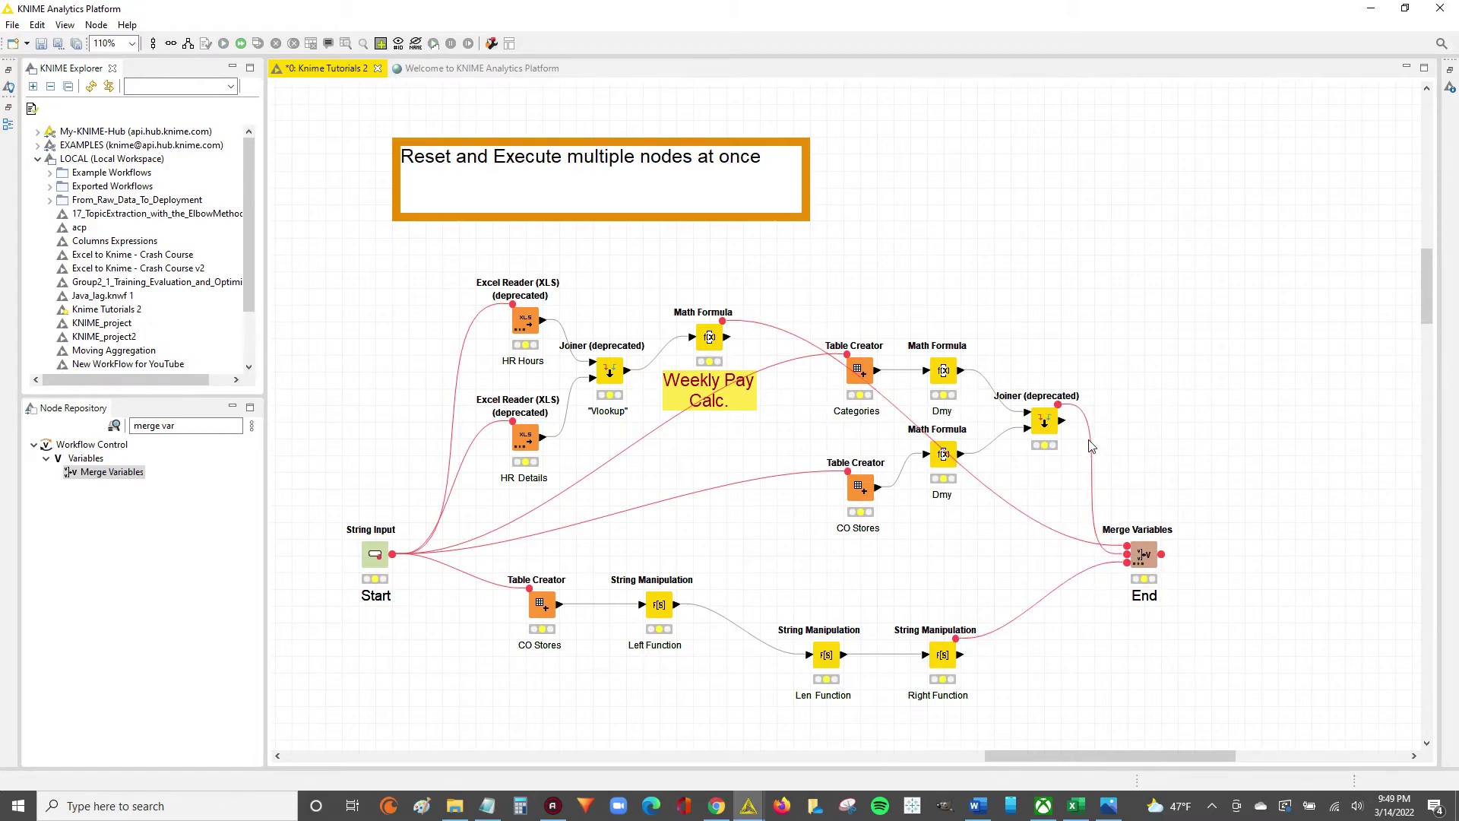
{"action": "left_click", "coordinate": [1140, 563]}
{"action": "left_click", "coordinate": [1144, 552]}
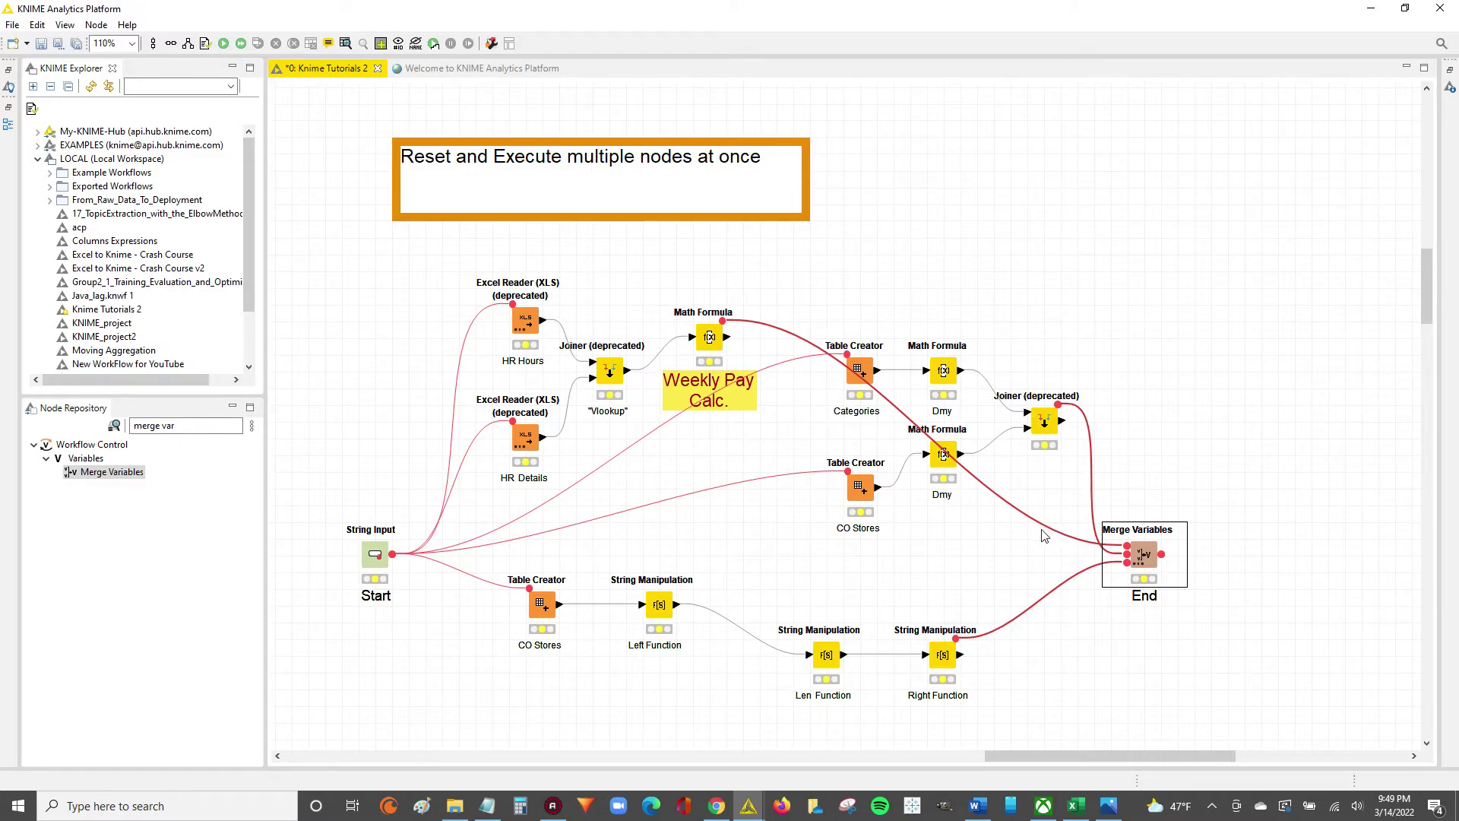
{"action": "left_click", "coordinate": [728, 344]}
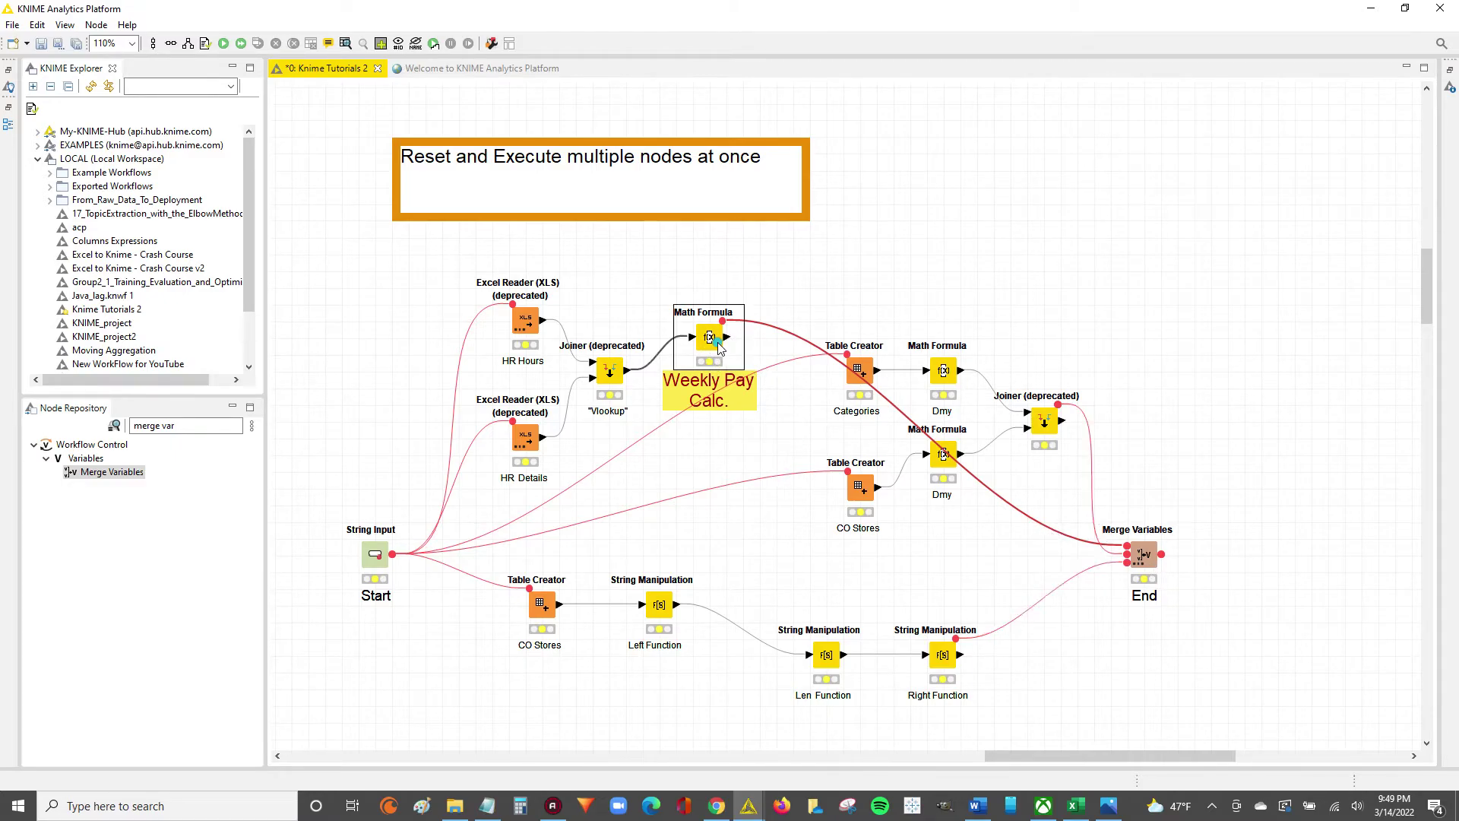
{"action": "left_click", "coordinate": [1046, 422]}
{"action": "left_click", "coordinate": [1138, 562]}
{"action": "left_click", "coordinate": [1148, 550]}
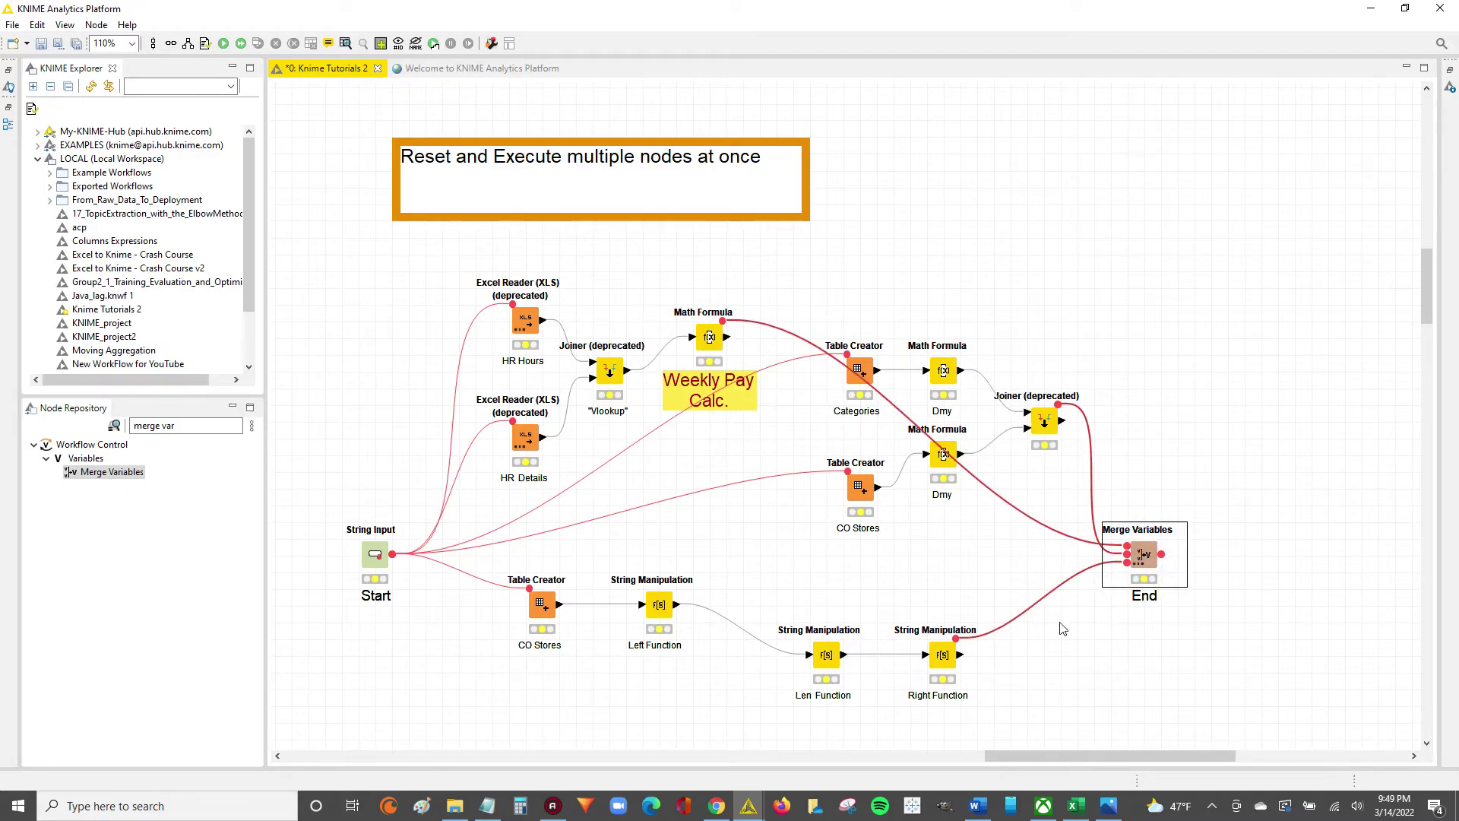
{"action": "left_click", "coordinate": [942, 655]}
{"action": "left_click", "coordinate": [1149, 556]}
{"action": "left_click_drag", "start_coordinate": [701, 276], "coordinate": [1065, 676]}
{"action": "left_click", "coordinate": [1107, 684]}
{"action": "left_click", "coordinate": [1143, 557]}
- Execute the Merge Variables 'End' node so every upstream node runs and turns green
{"action": "right_click", "coordinate": [1144, 557]}
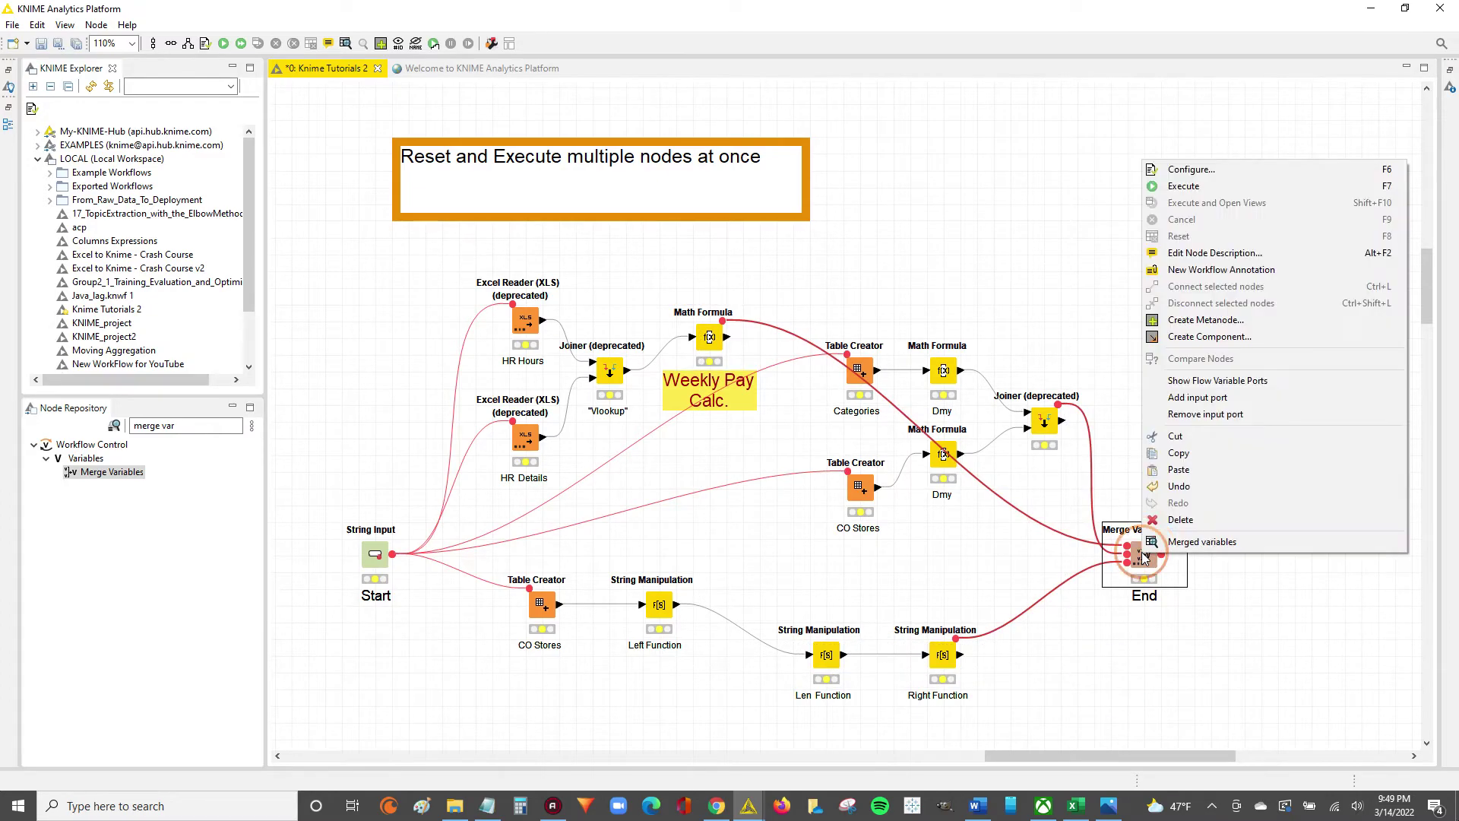
{"action": "left_click", "coordinate": [1184, 186]}
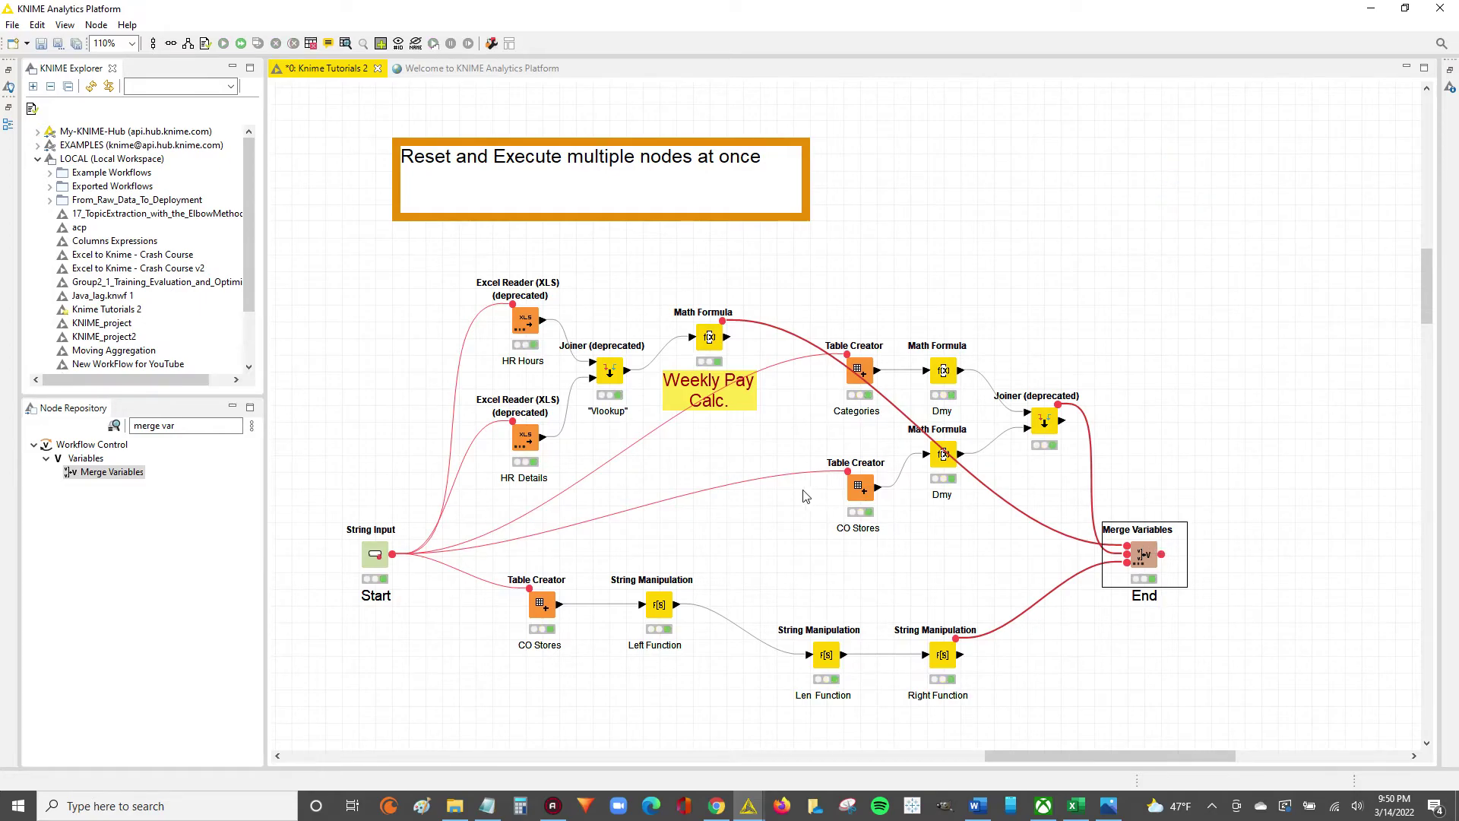
{"action": "left_click", "coordinate": [888, 555]}
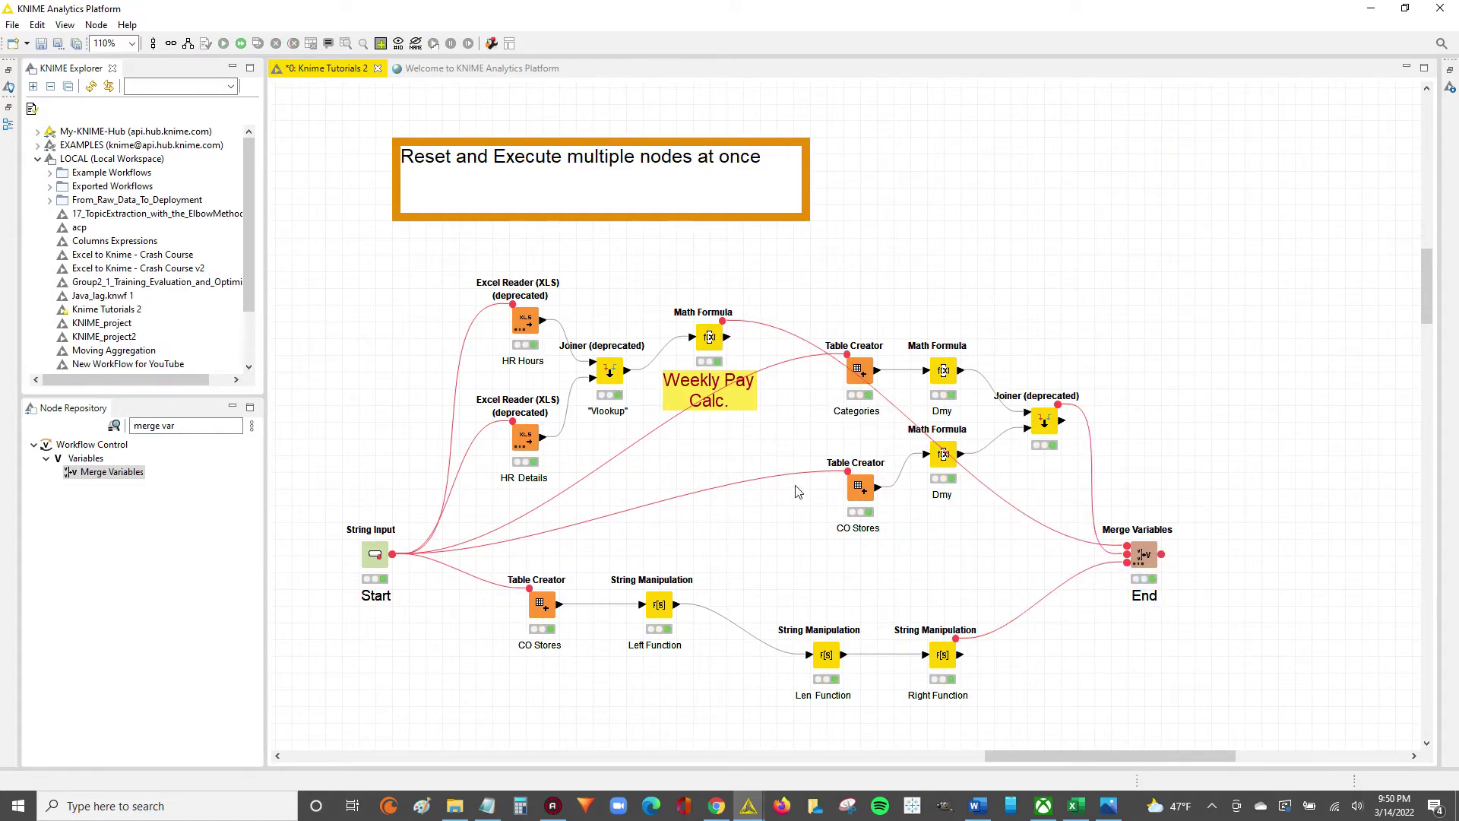
{"action": "right_click", "coordinate": [1144, 554]}
{"action": "left_click", "coordinate": [1155, 730]}
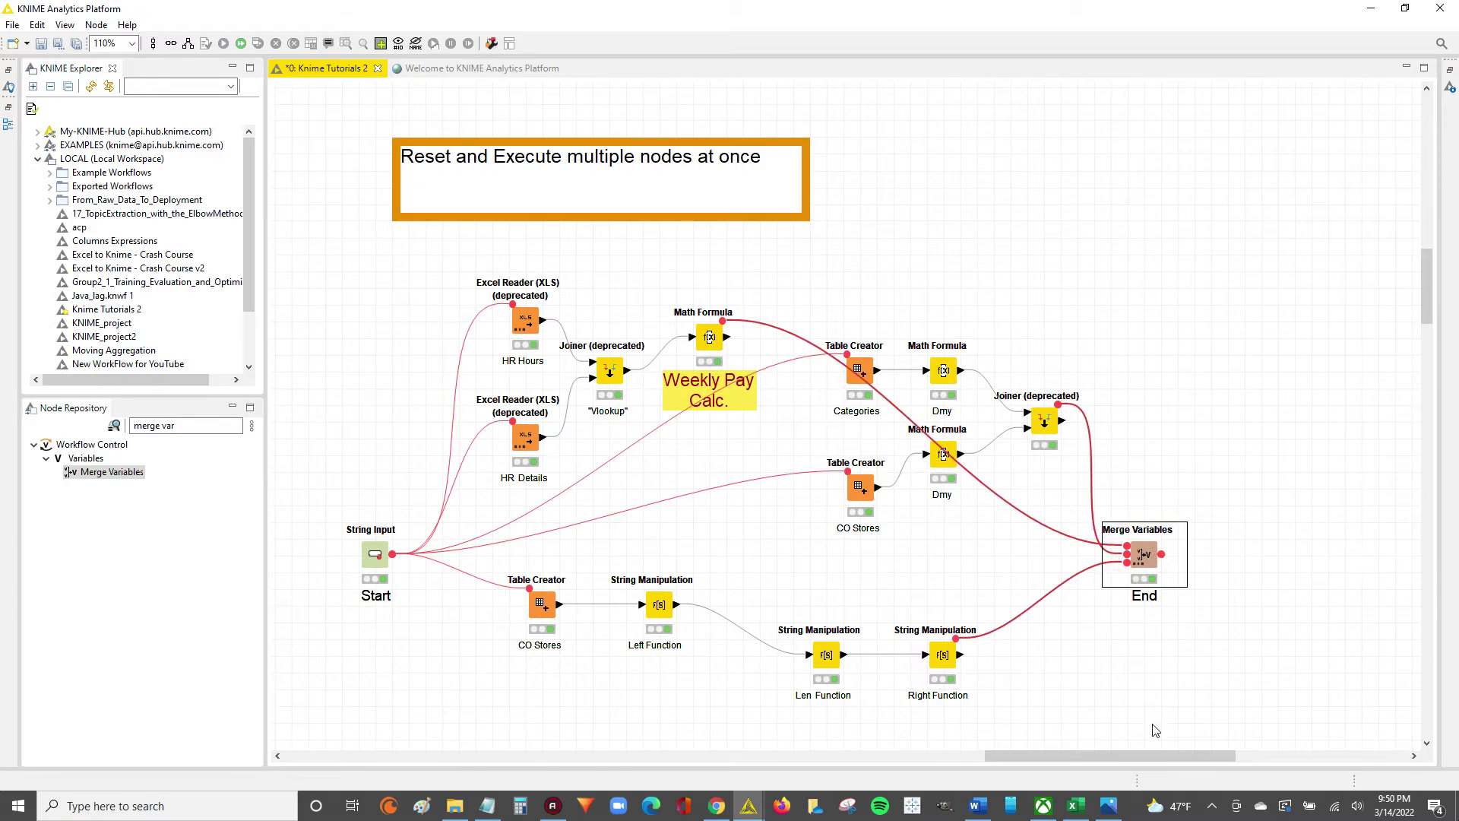
{"action": "left_click", "coordinate": [1155, 729]}
- Nudge the End node slightly lower and box-select the workflow's nodes to review them
{"action": "left_click_drag", "start_coordinate": [1143, 555], "coordinate": [1143, 571]}
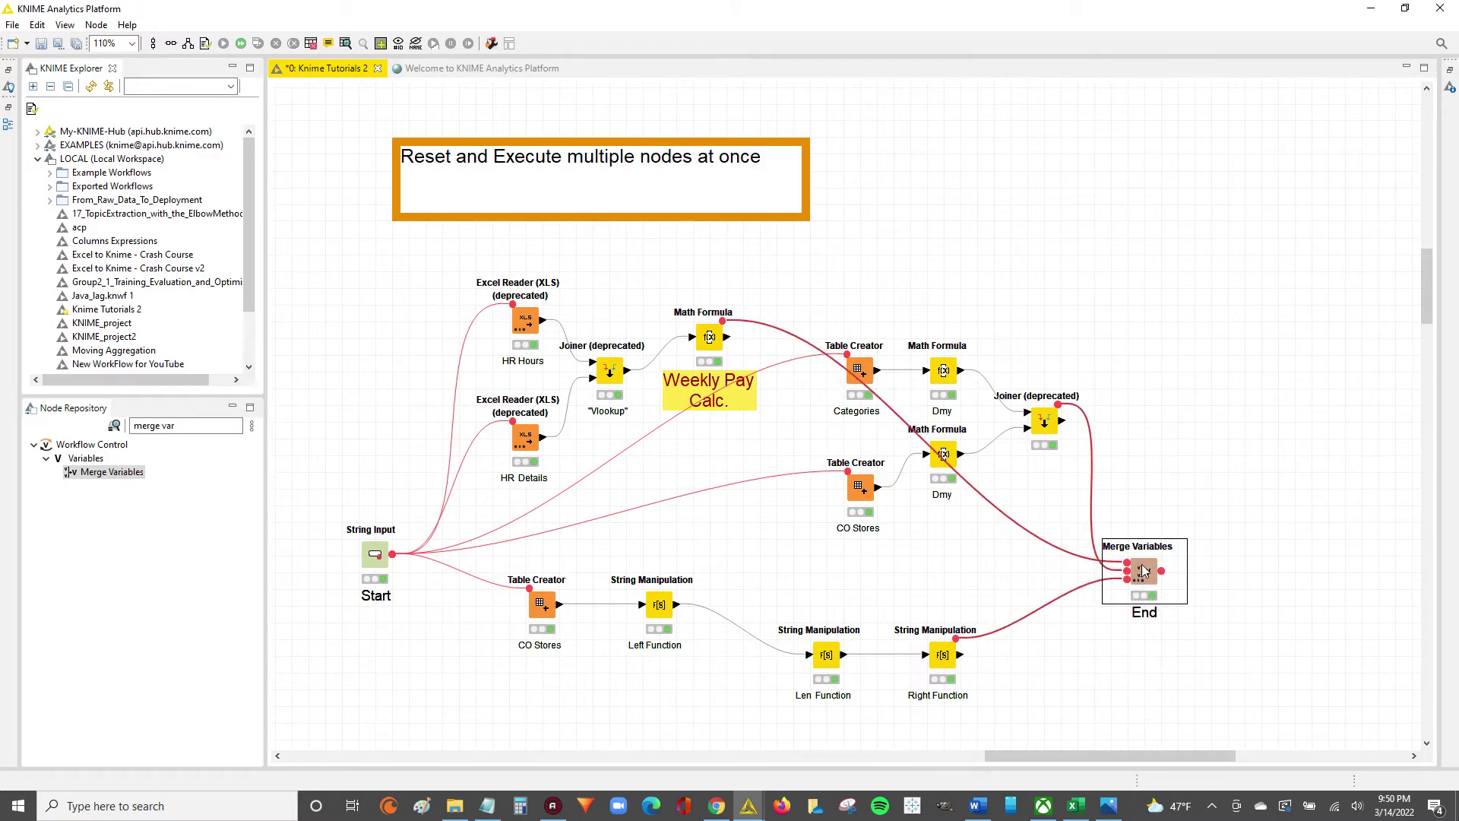
{"action": "left_click", "coordinate": [1140, 635]}
{"action": "left_click_drag", "start_coordinate": [357, 403], "coordinate": [397, 707]}
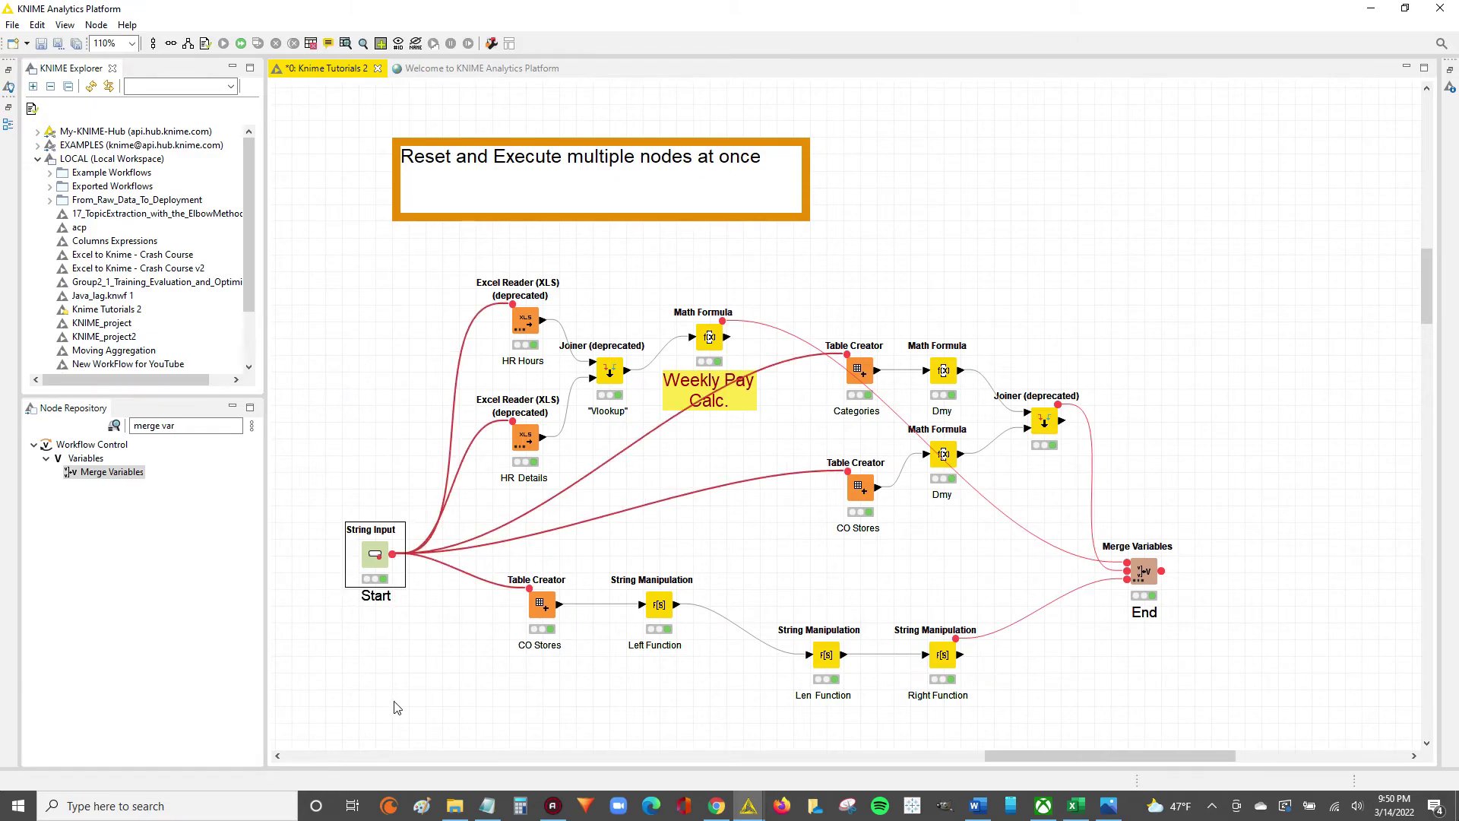
{"action": "left_click_drag", "start_coordinate": [387, 243], "coordinate": [1188, 700]}
{"action": "left_click", "coordinate": [518, 642]}
- Reset the String Input 'Start' node and all its downstream nodes, confirming the reset
{"action": "left_click", "coordinate": [373, 557]}
{"action": "right_click", "coordinate": [372, 557]}
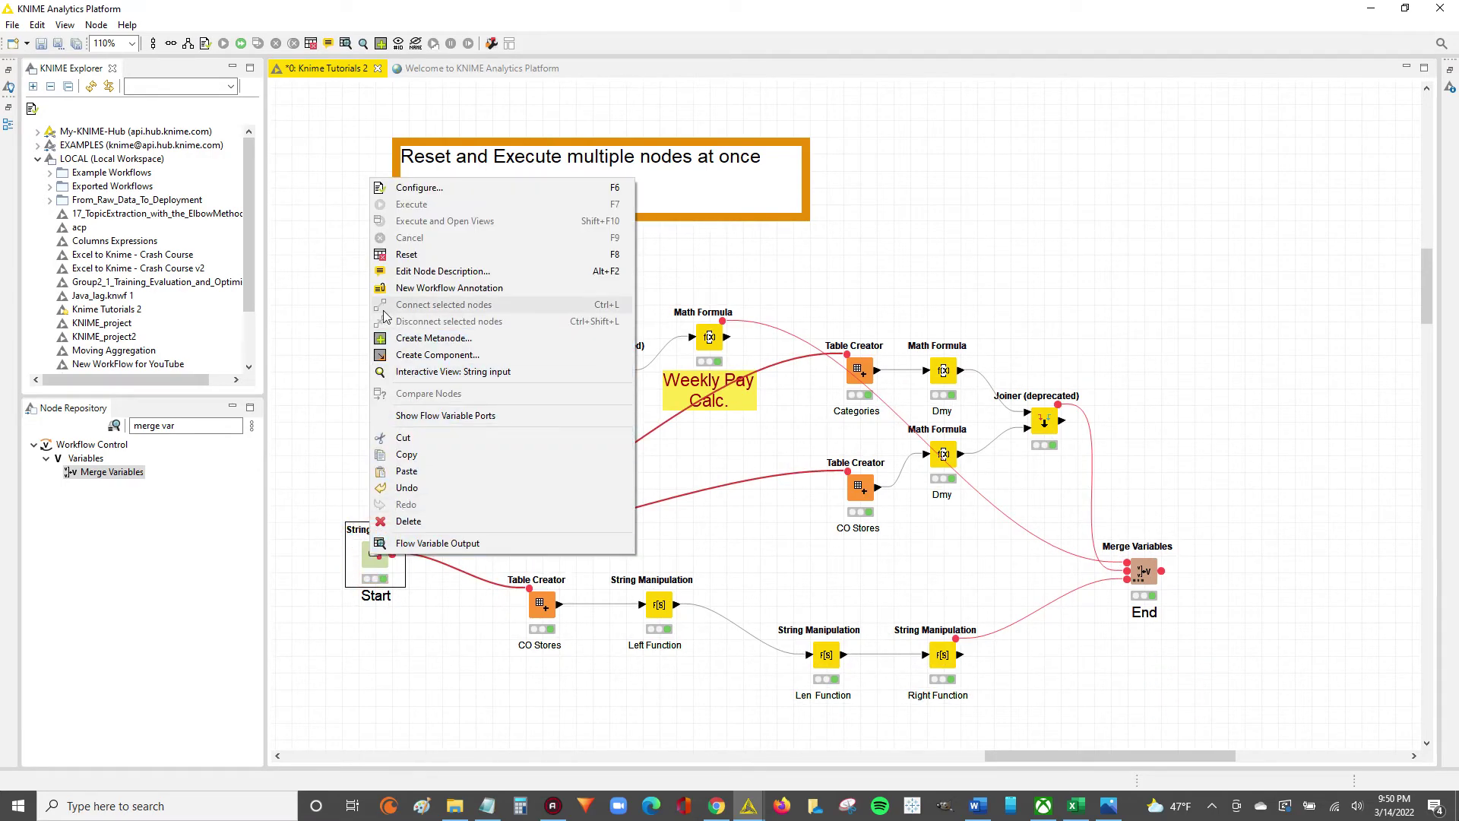
{"action": "key", "text": "Escape"}
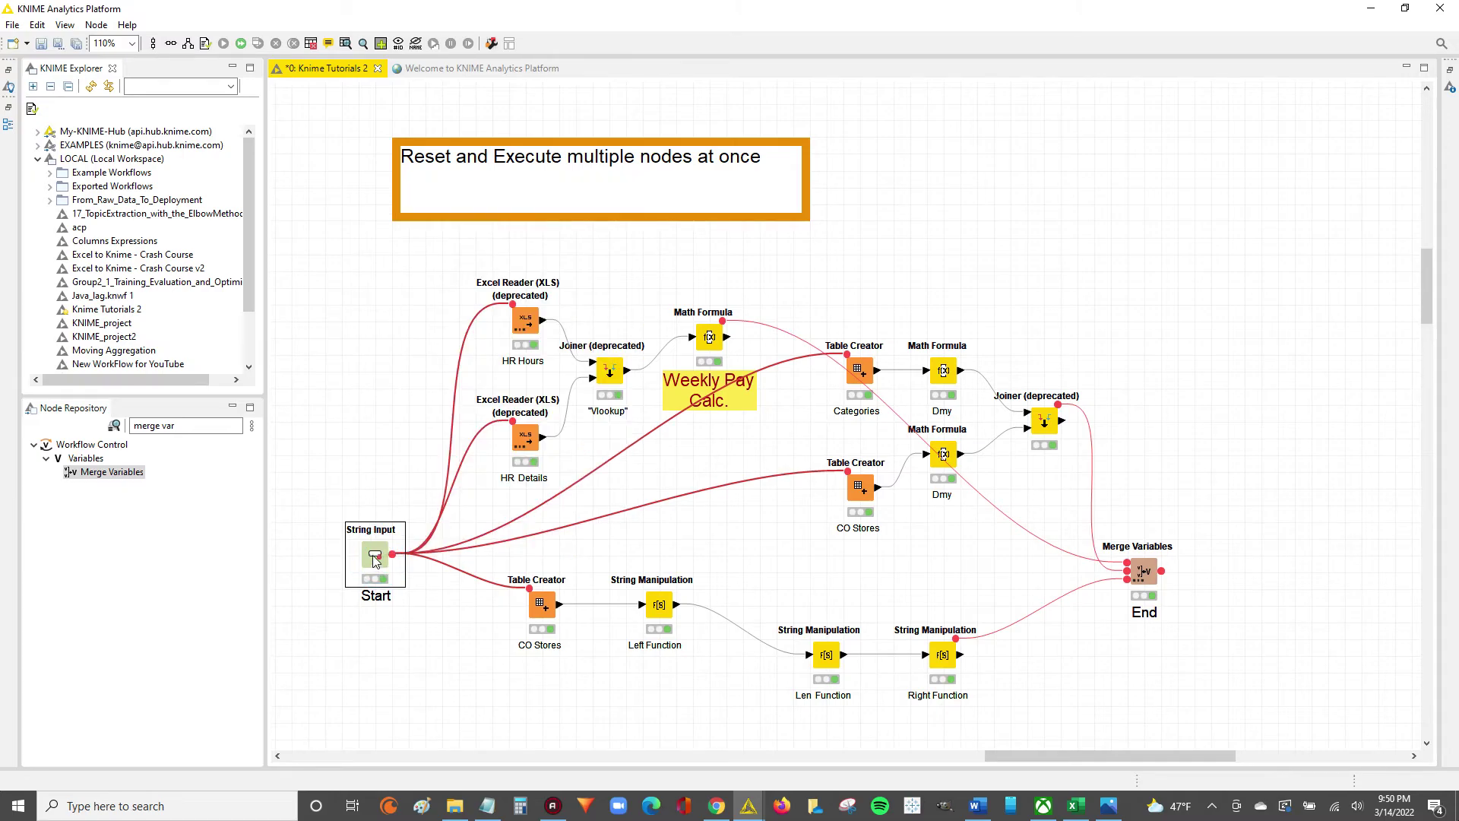
{"action": "key", "text": "F8"}
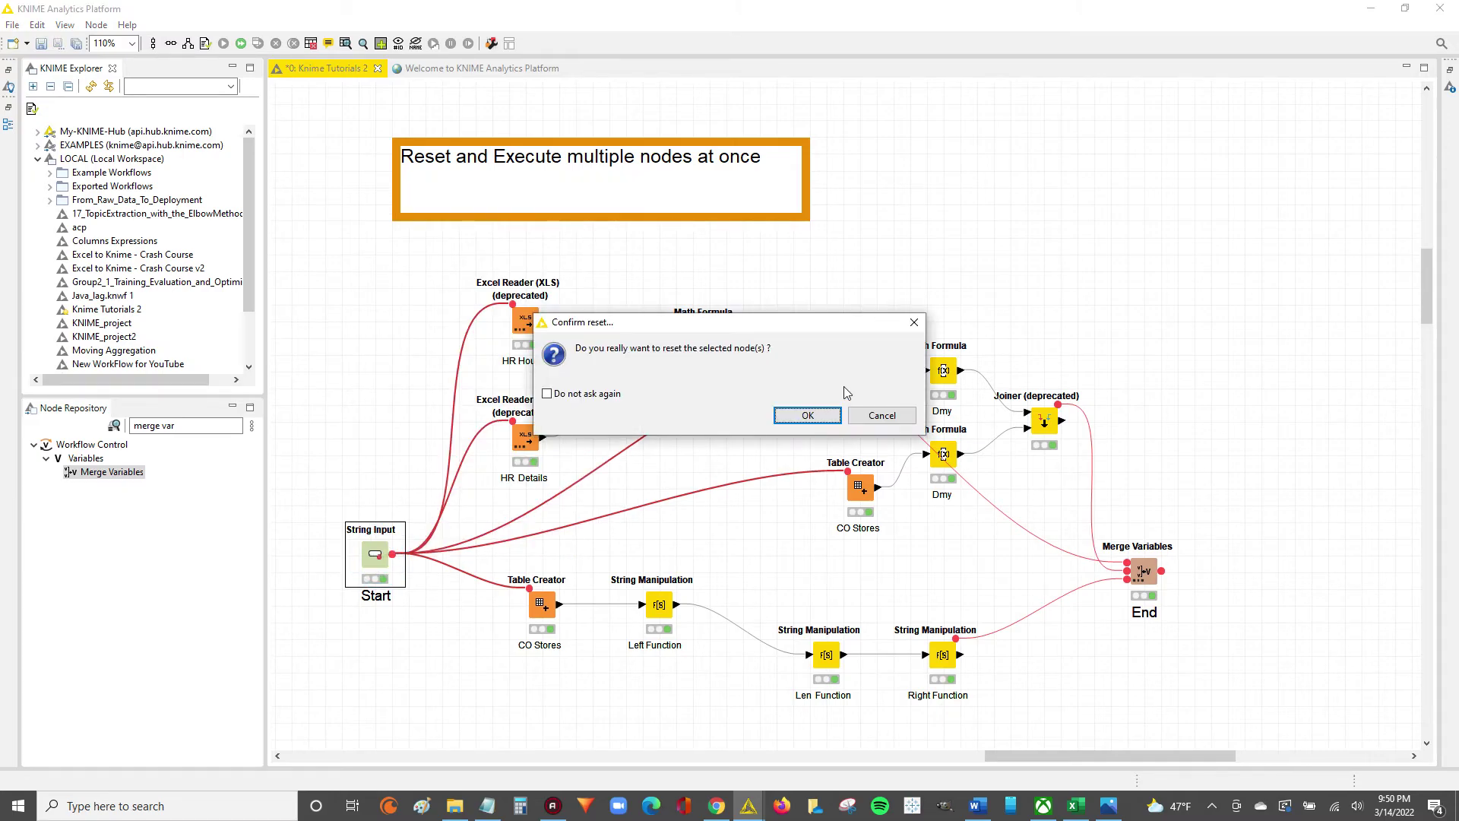
{"action": "left_click", "coordinate": [809, 416]}
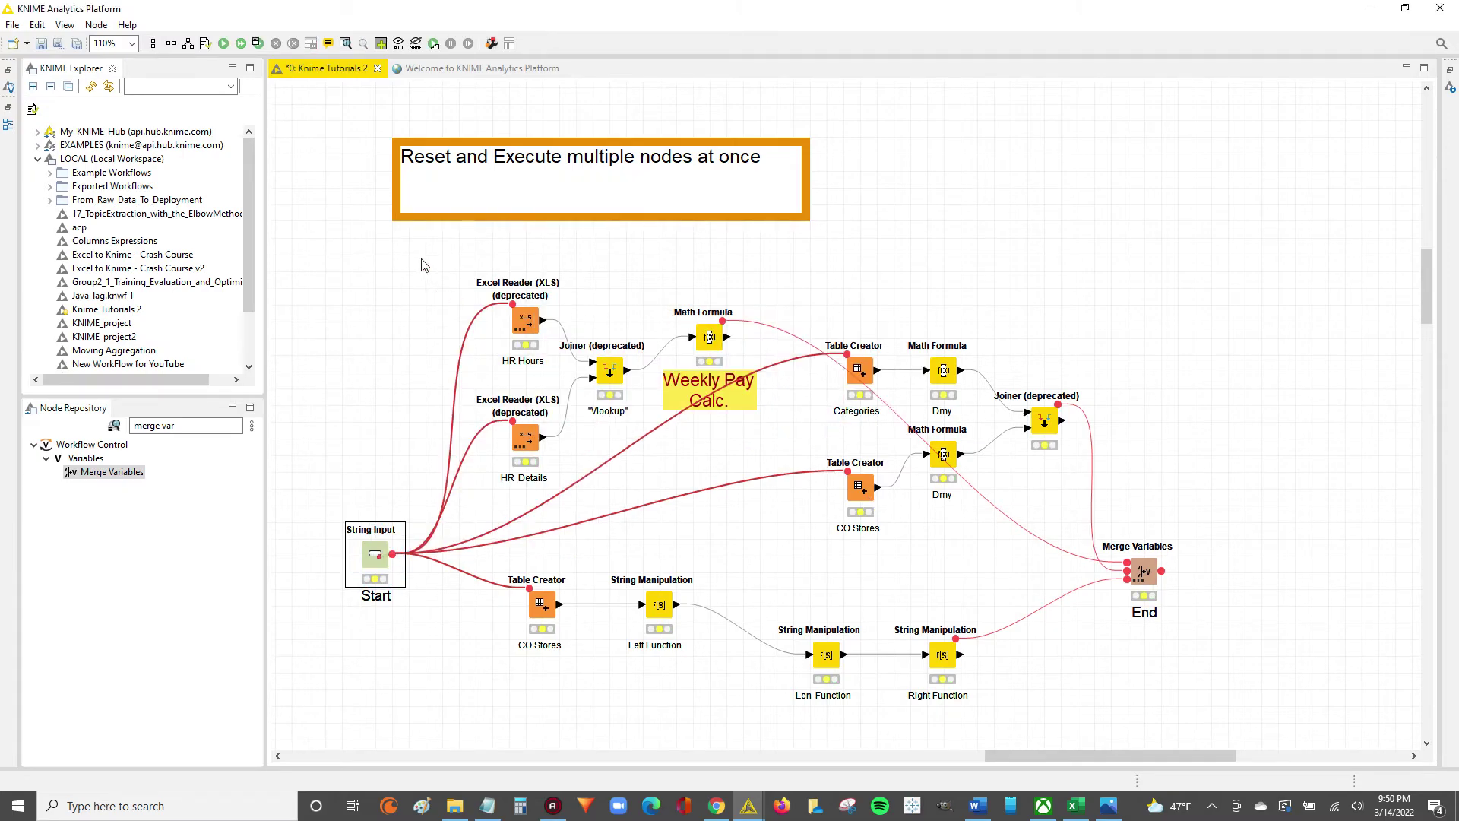
- Re-execute the whole workflow through the Merge Variables 'End' node
{"action": "left_click_drag", "start_coordinate": [456, 261], "coordinate": [1073, 704]}
{"action": "left_click", "coordinate": [1183, 665]}
{"action": "left_click", "coordinate": [1142, 572]}
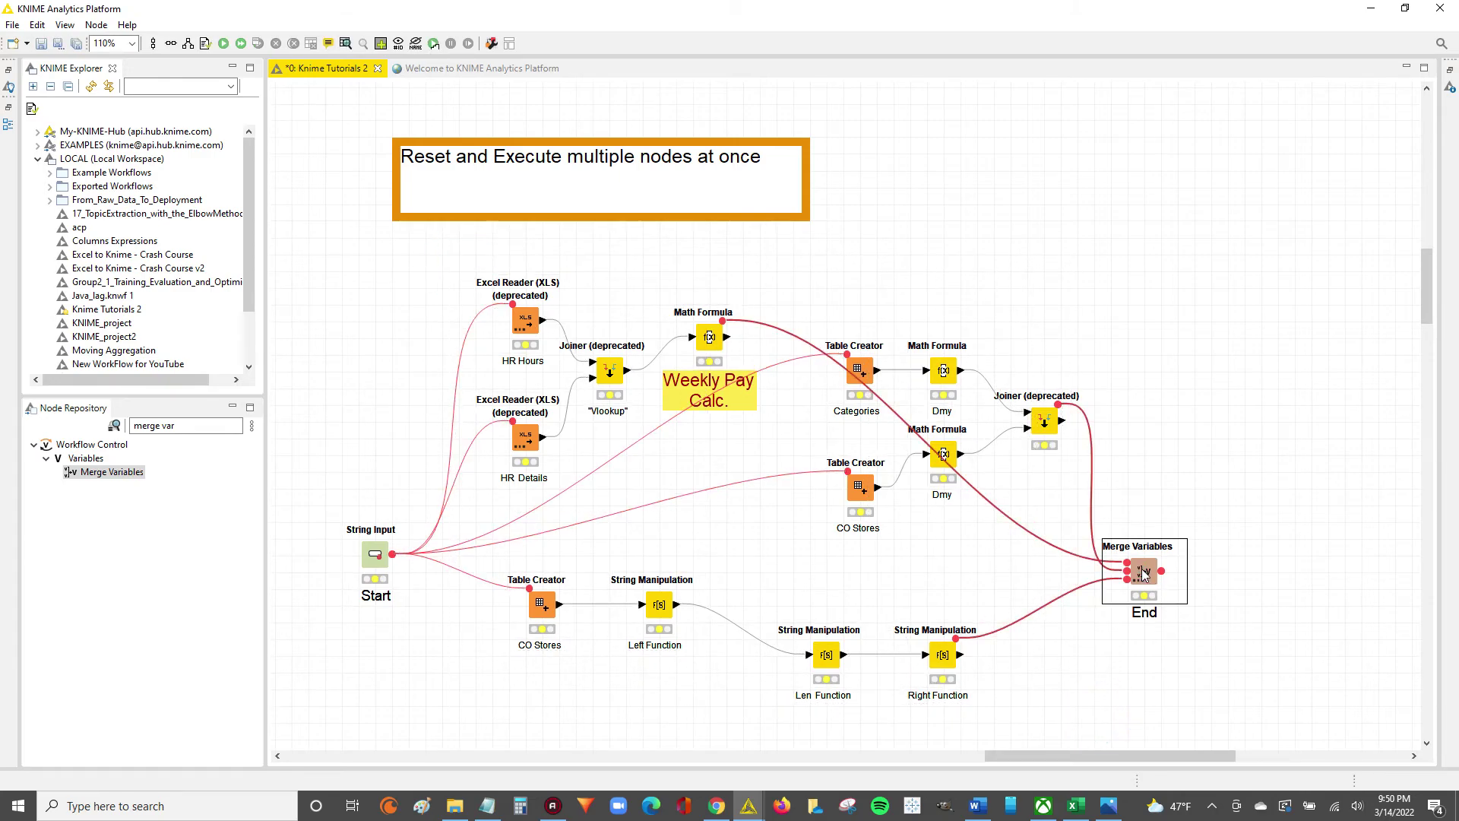
{"action": "right_click", "coordinate": [1144, 573]}
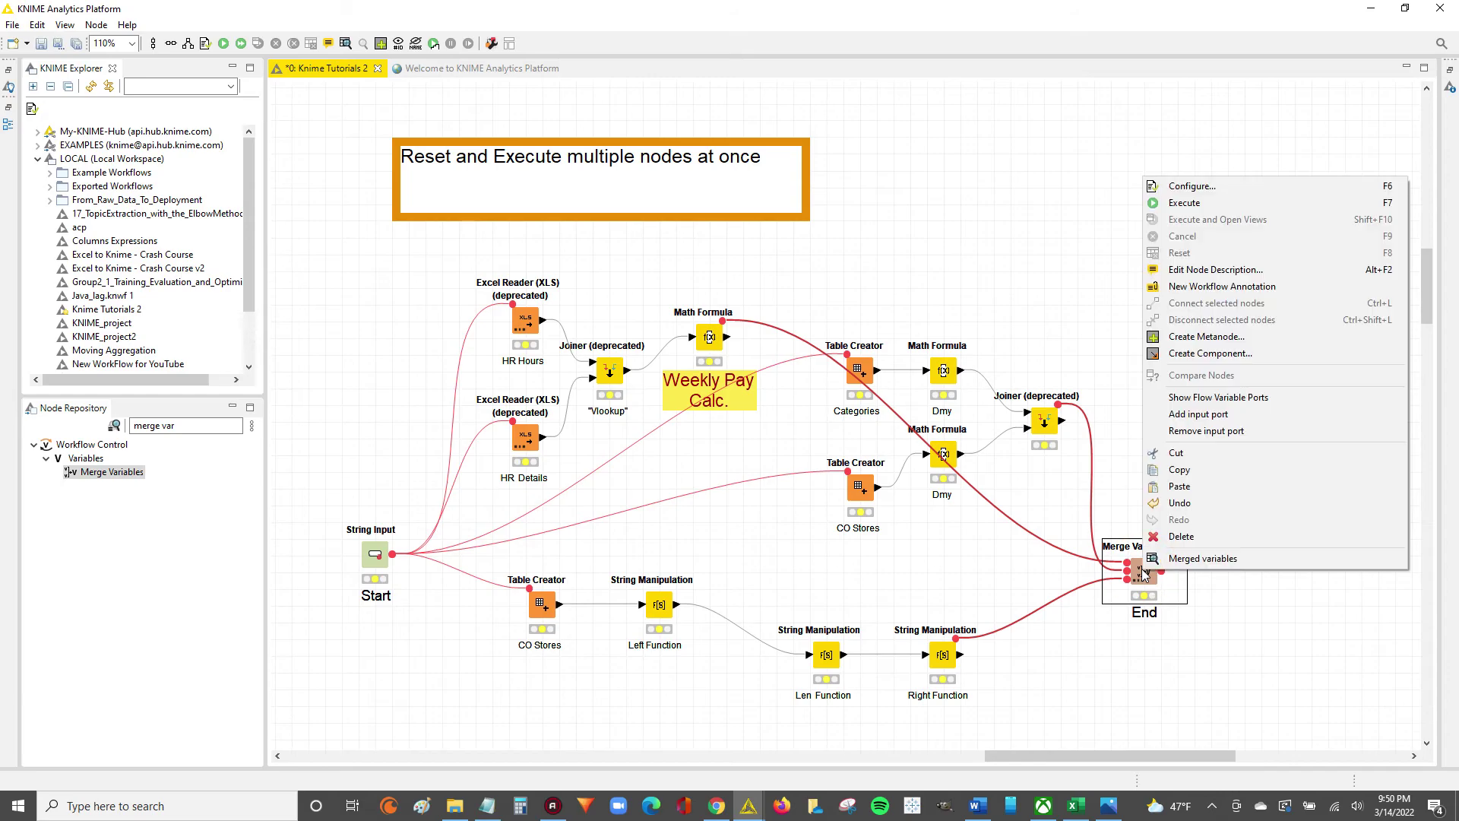
{"action": "left_click", "coordinate": [1197, 204]}
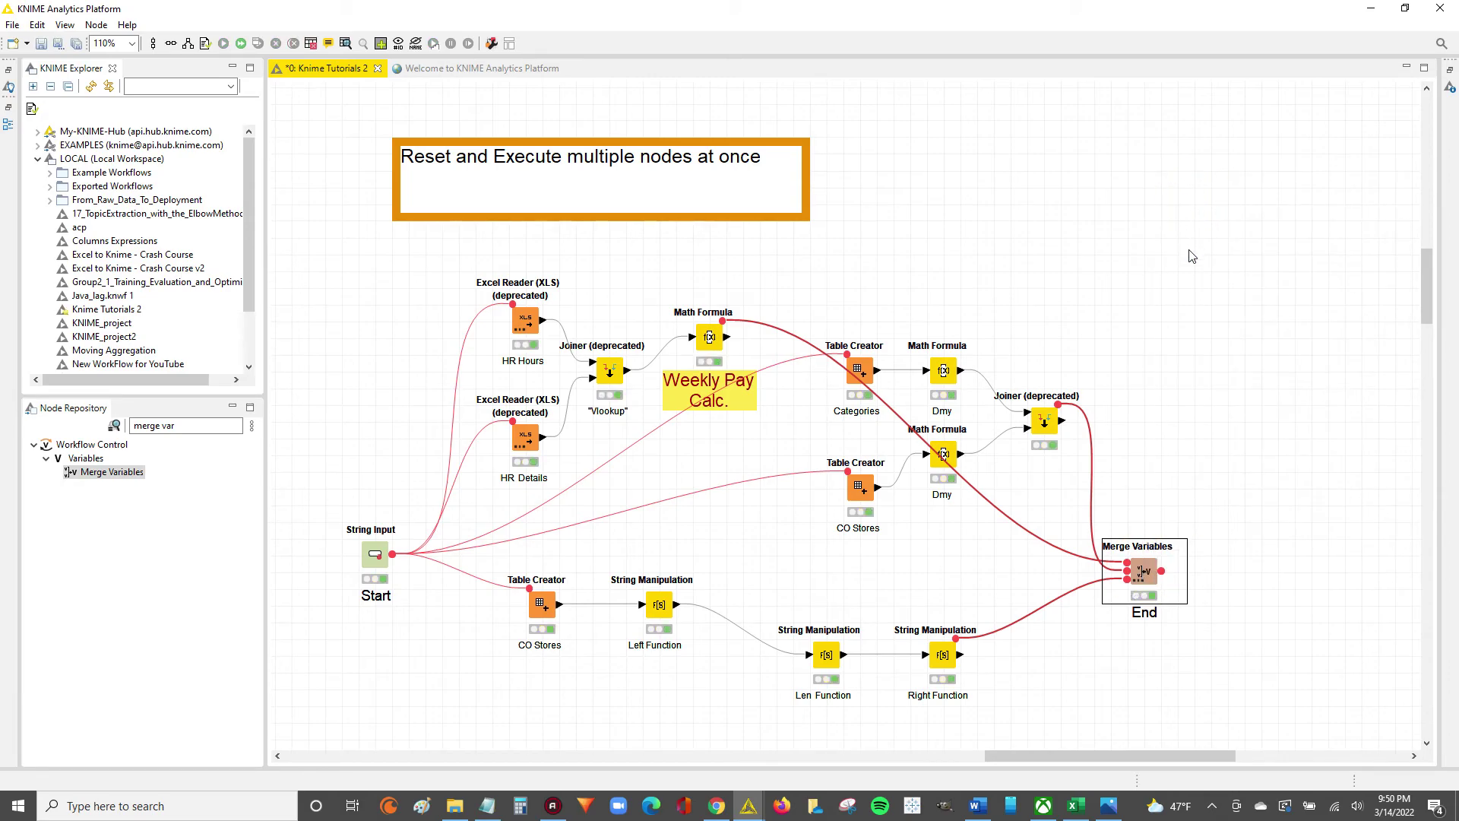
{"action": "left_click", "coordinate": [1186, 454]}
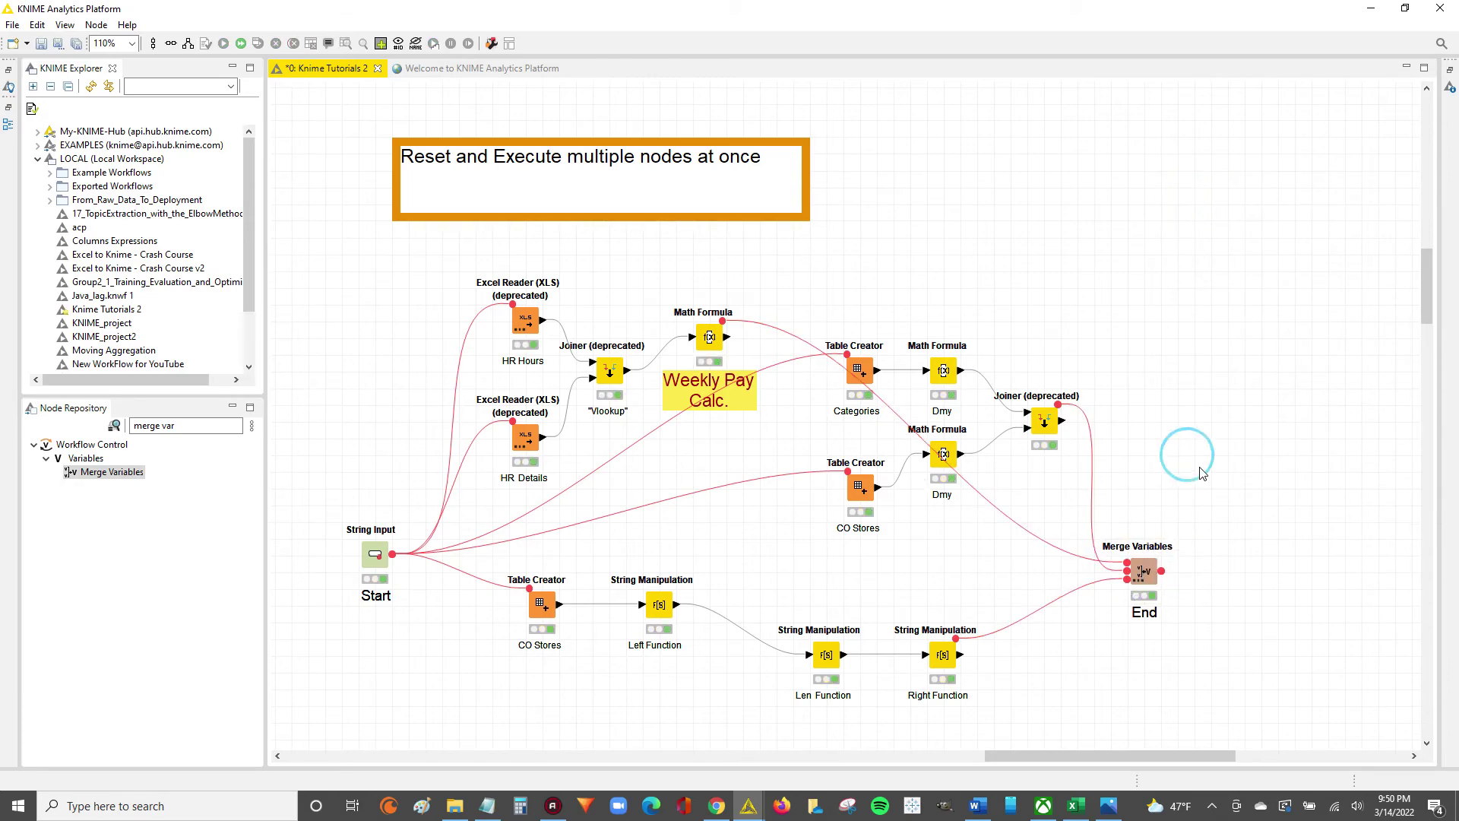